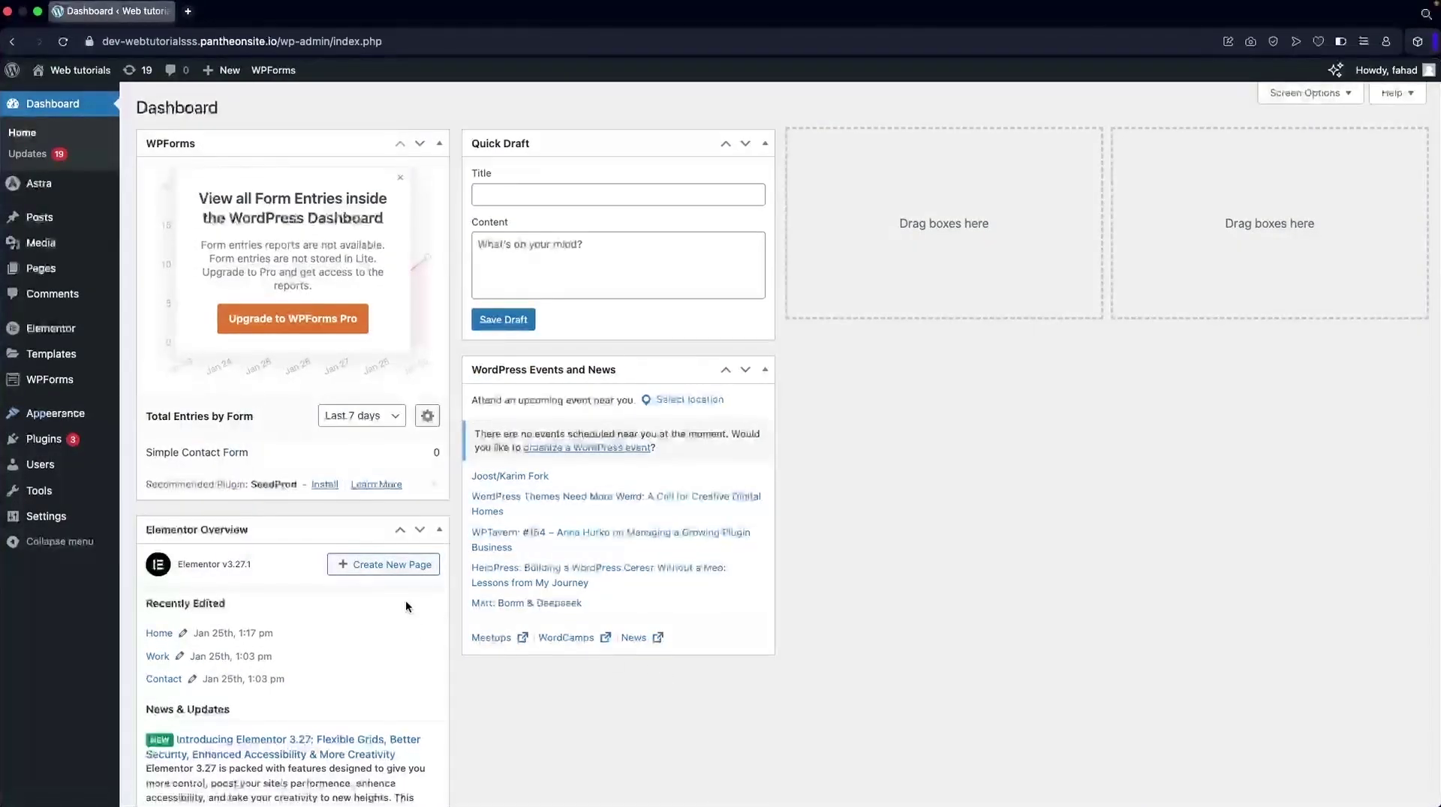
# - Search the plugins available to add for "elementor" and update the Elementor Website Builder plugin
pyautogui.moveTo(69, 439)
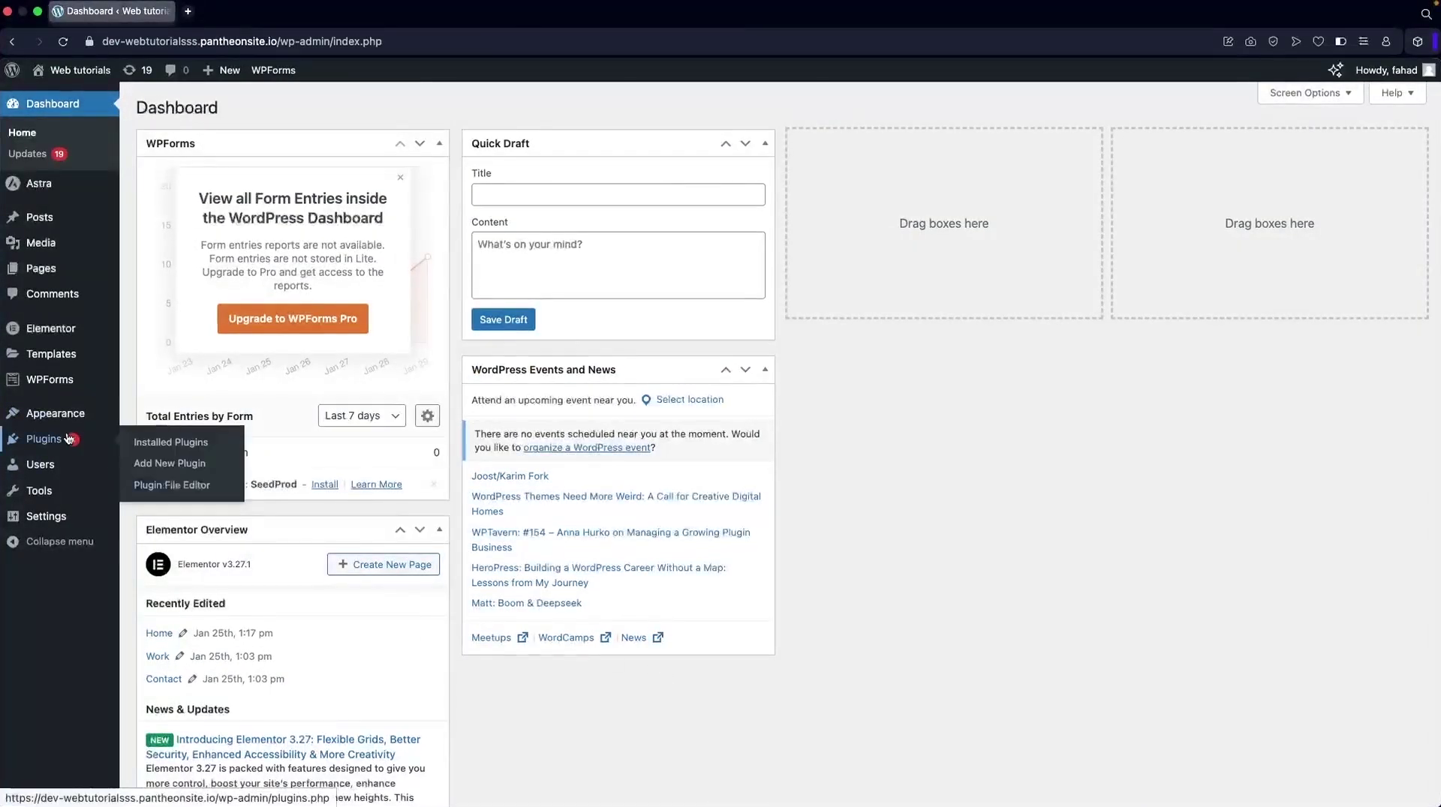
pyautogui.click(207, 463)
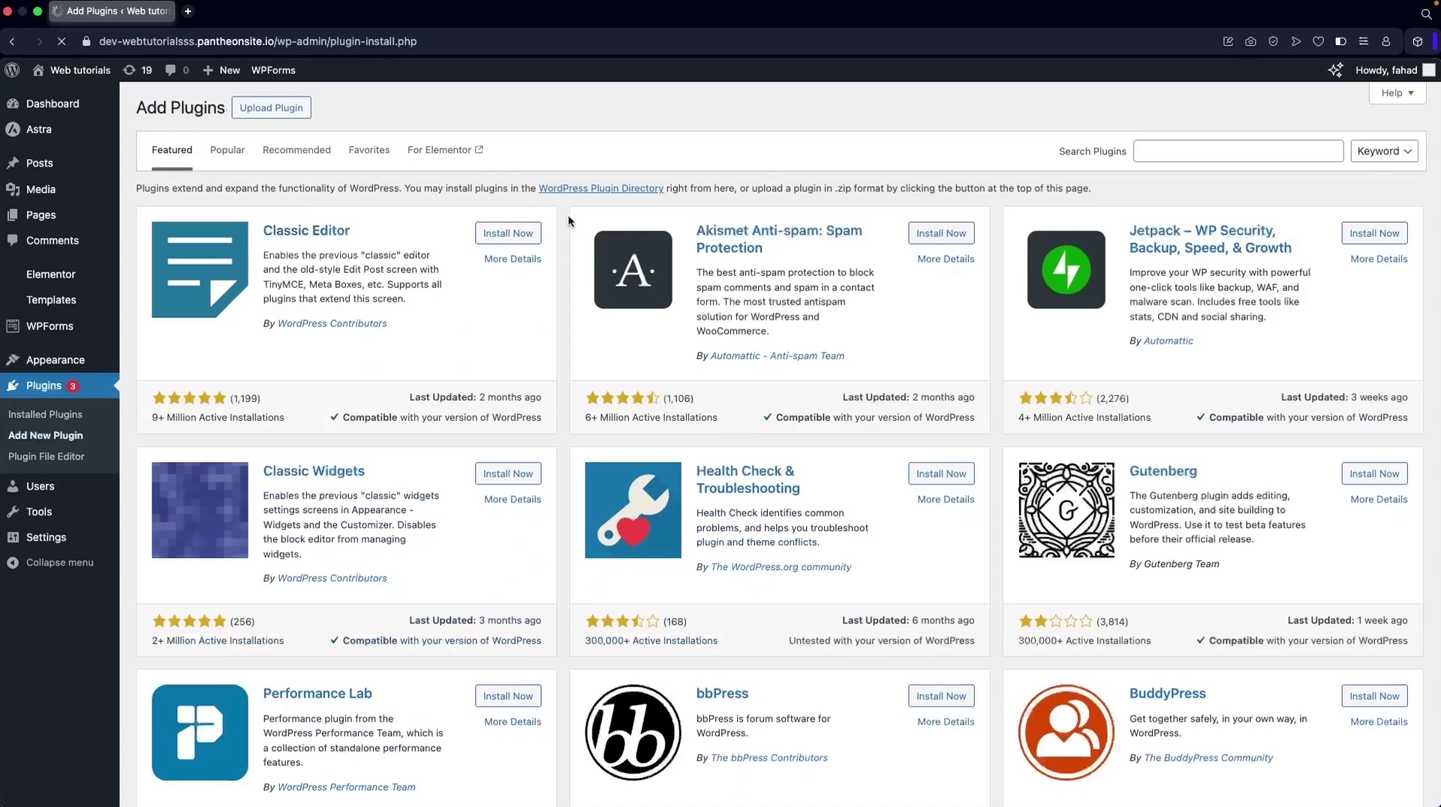
pyautogui.click(1217, 154)
pyautogui.write('elementor')
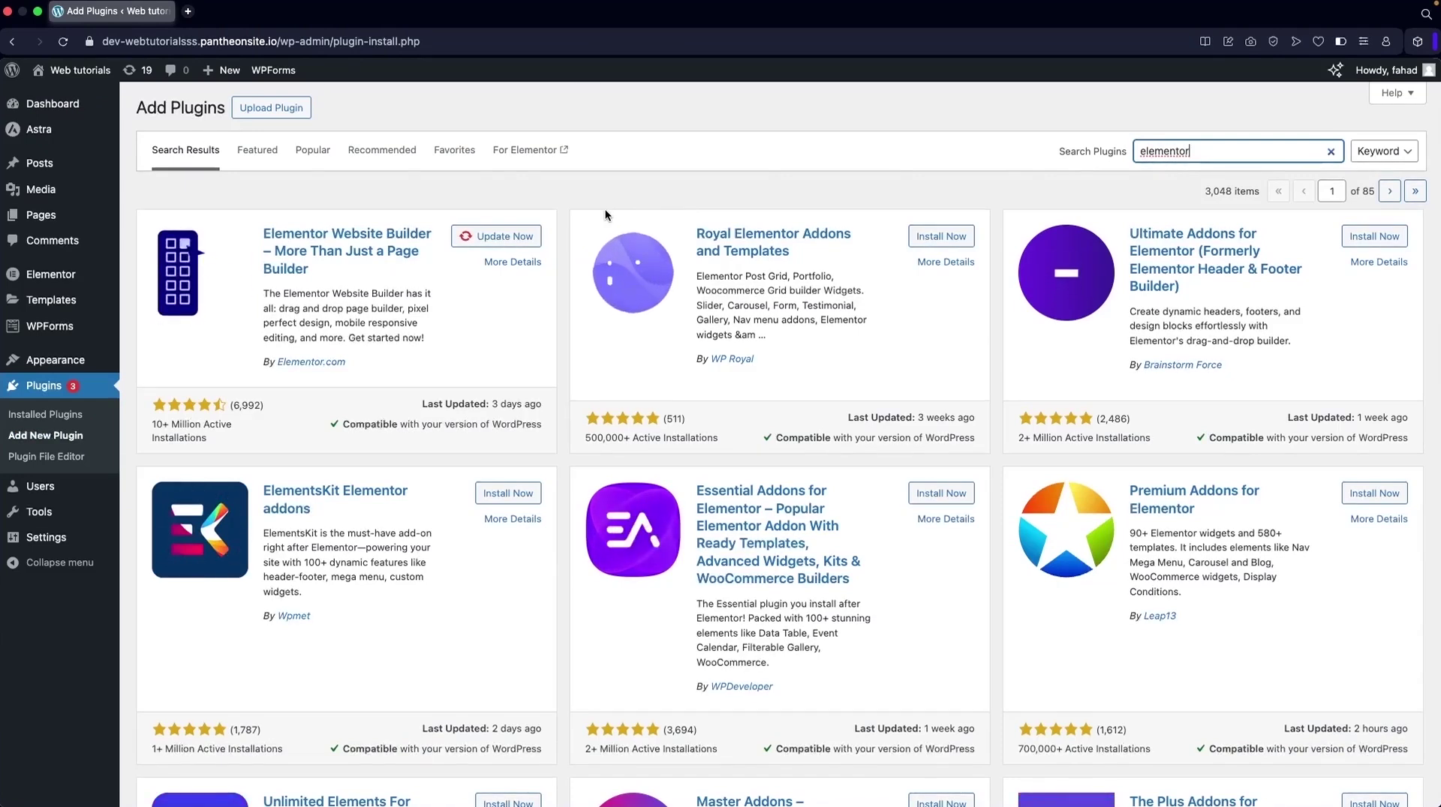
pyautogui.click(509, 237)
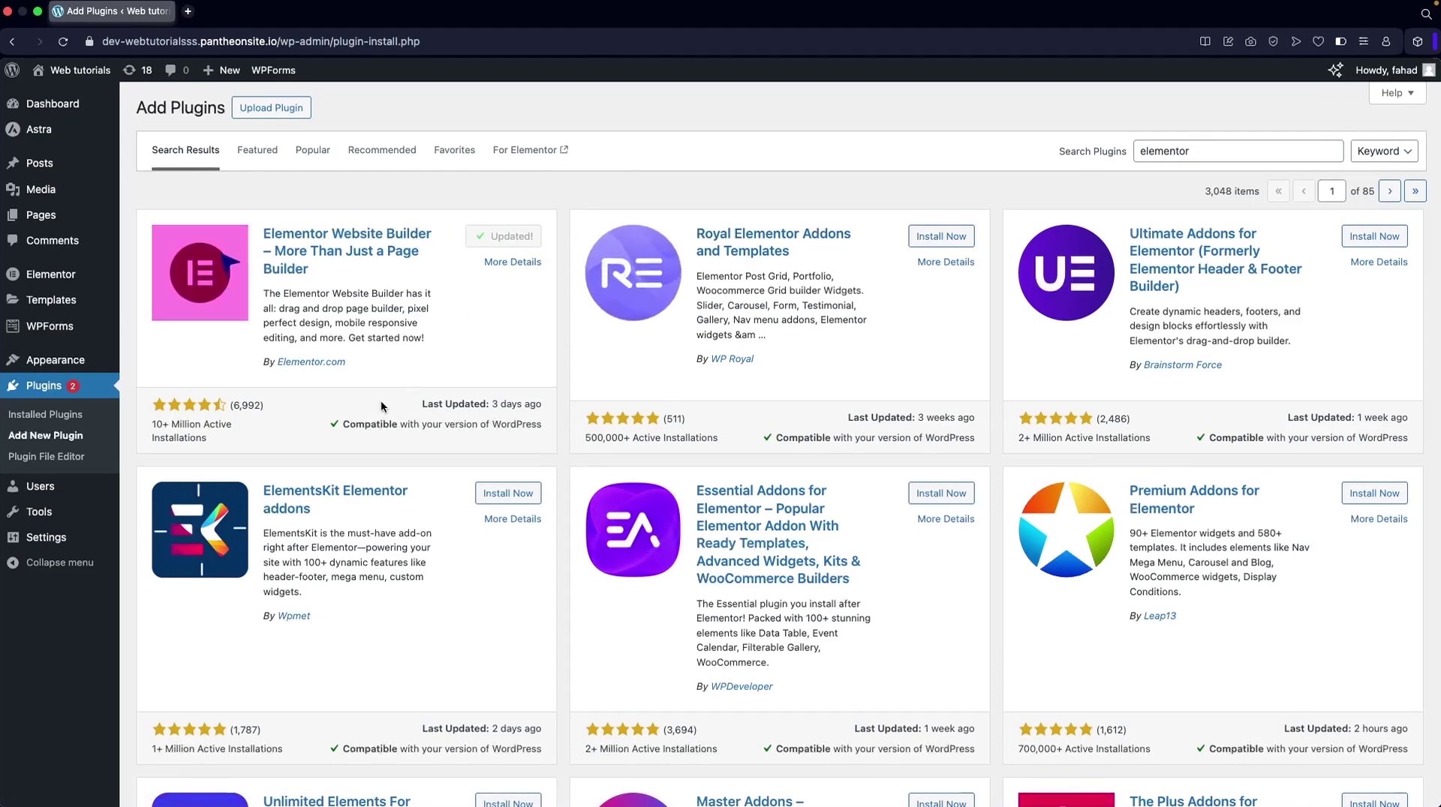
# - Create a new post and go through the block editor's welcome guide to dismiss it
pyautogui.moveTo(63, 164)
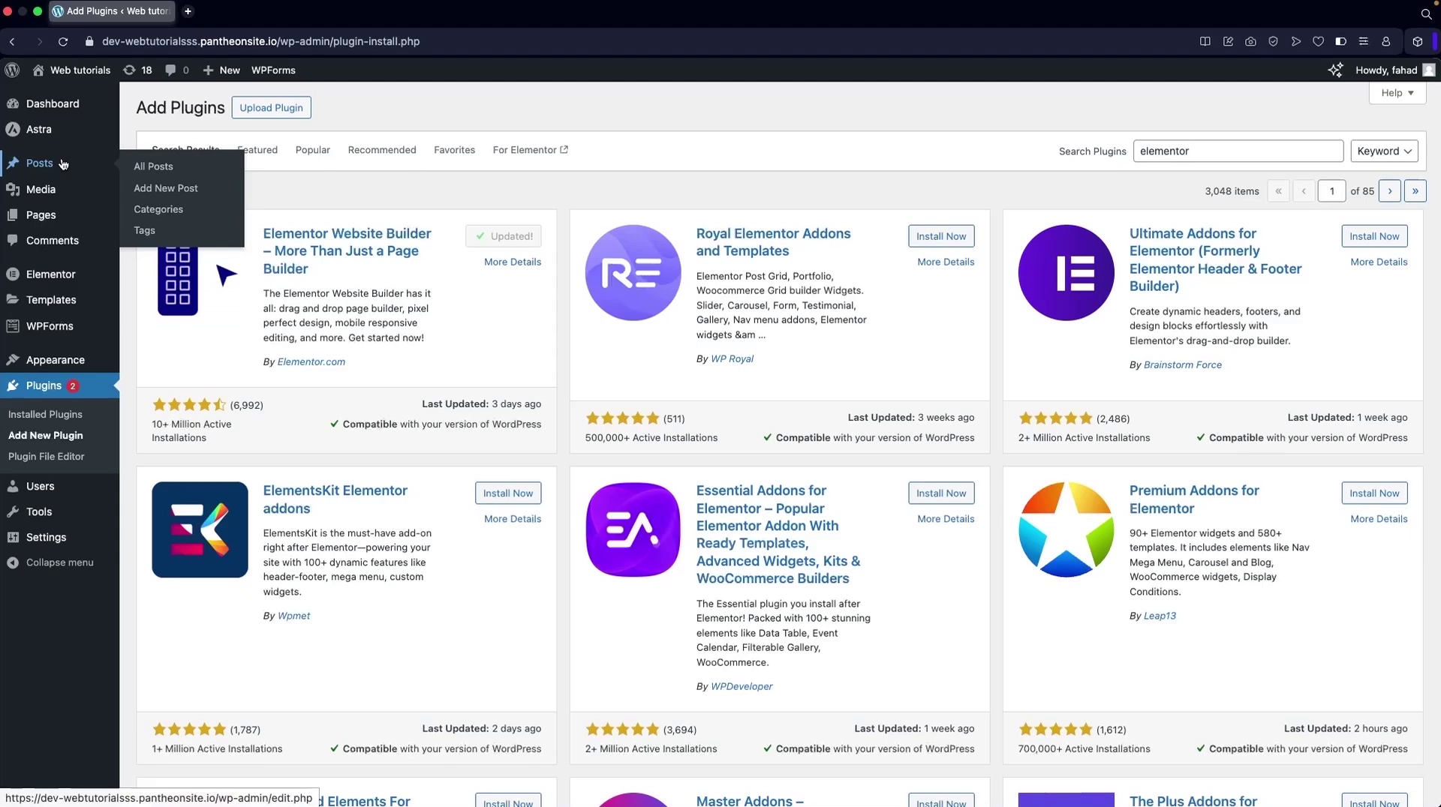
pyautogui.click(183, 192)
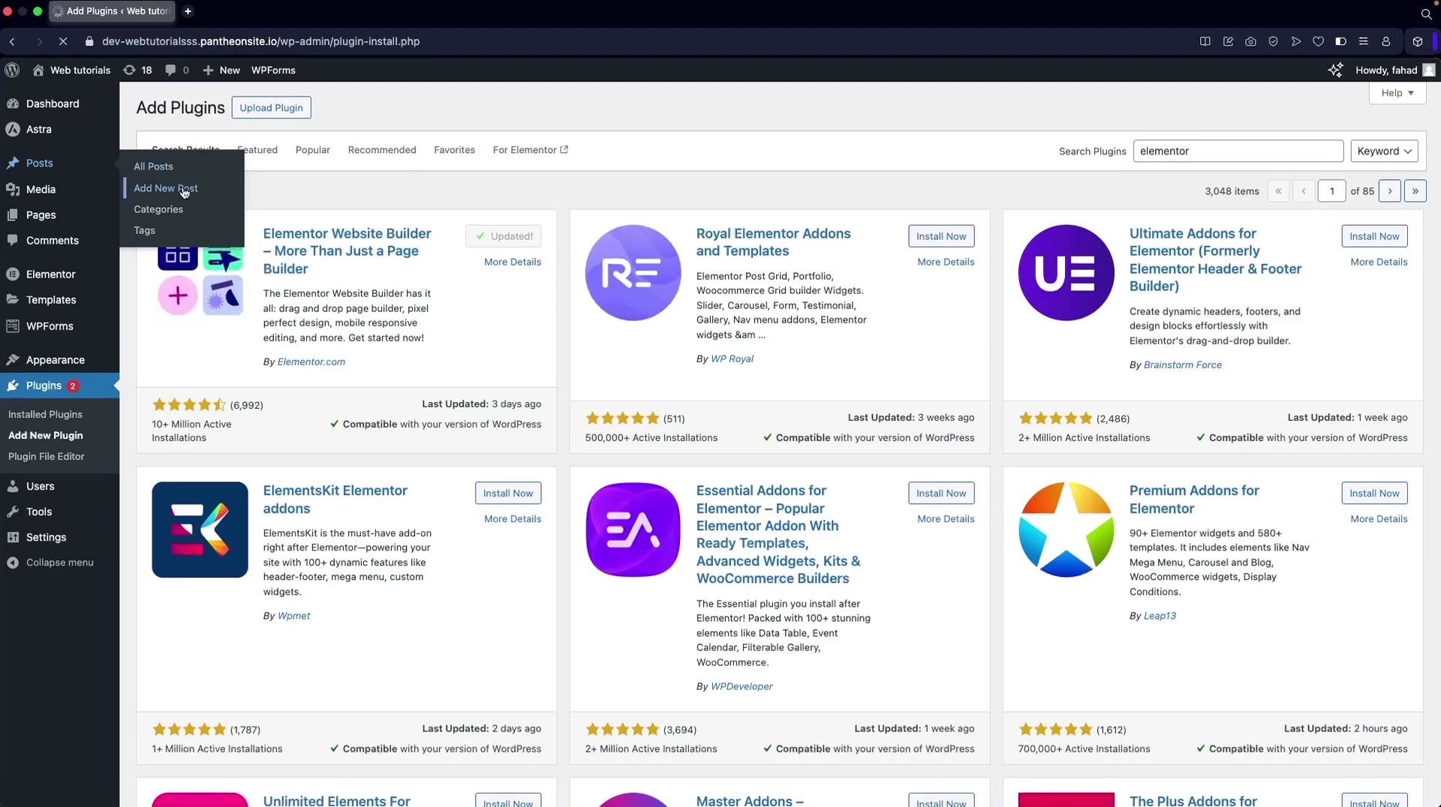
pyautogui.click(803, 613)
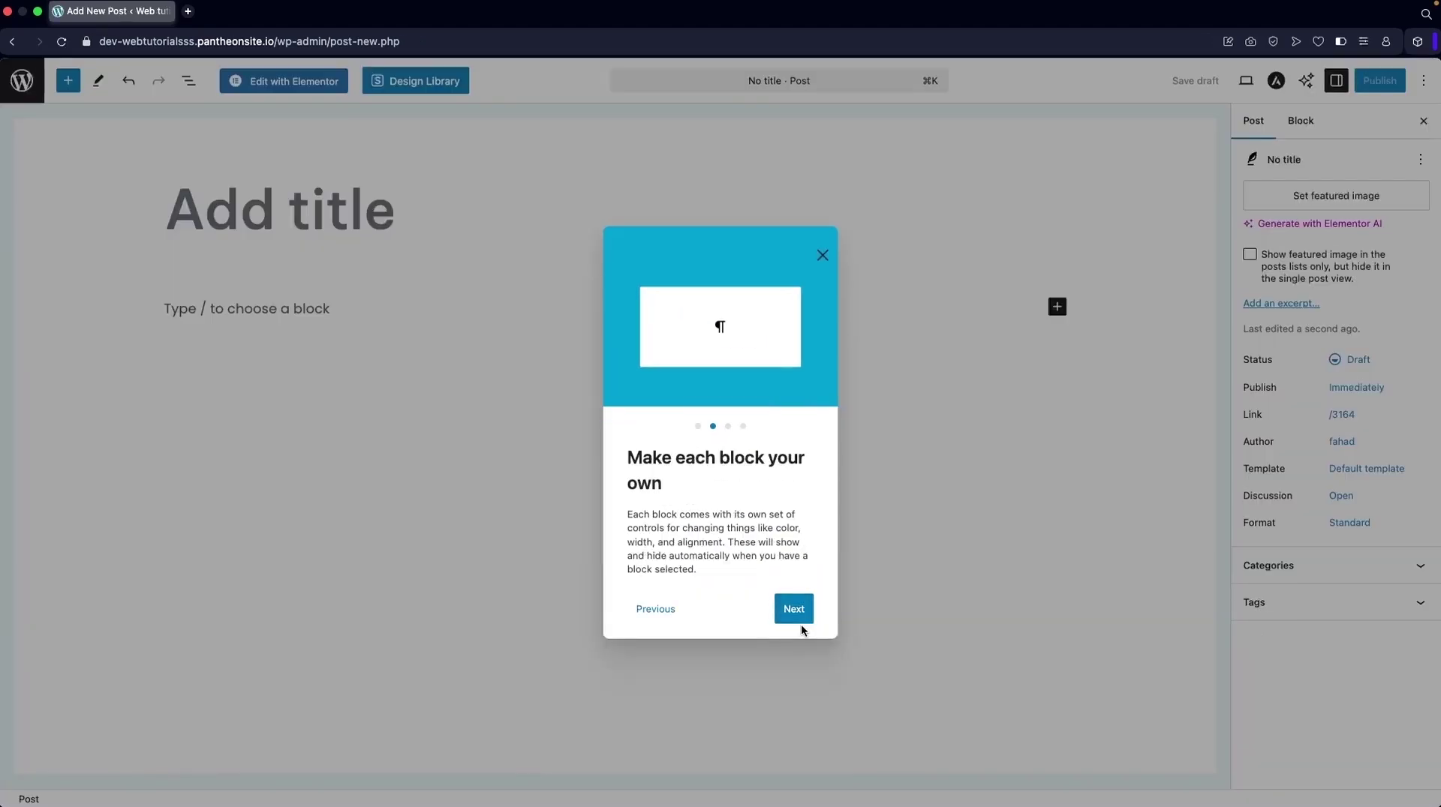
pyautogui.click(801, 620)
pyautogui.click(807, 605)
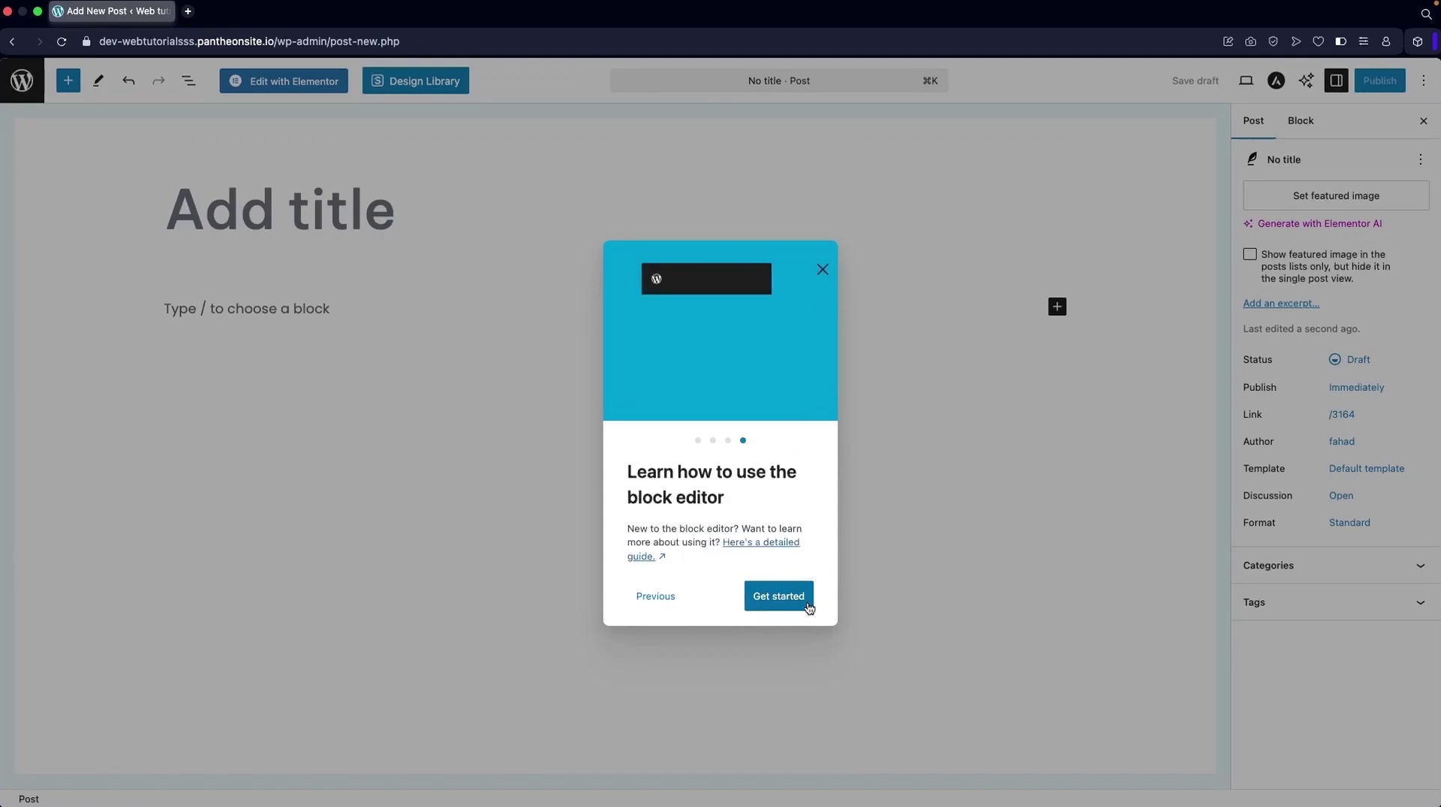
pyautogui.click(808, 606)
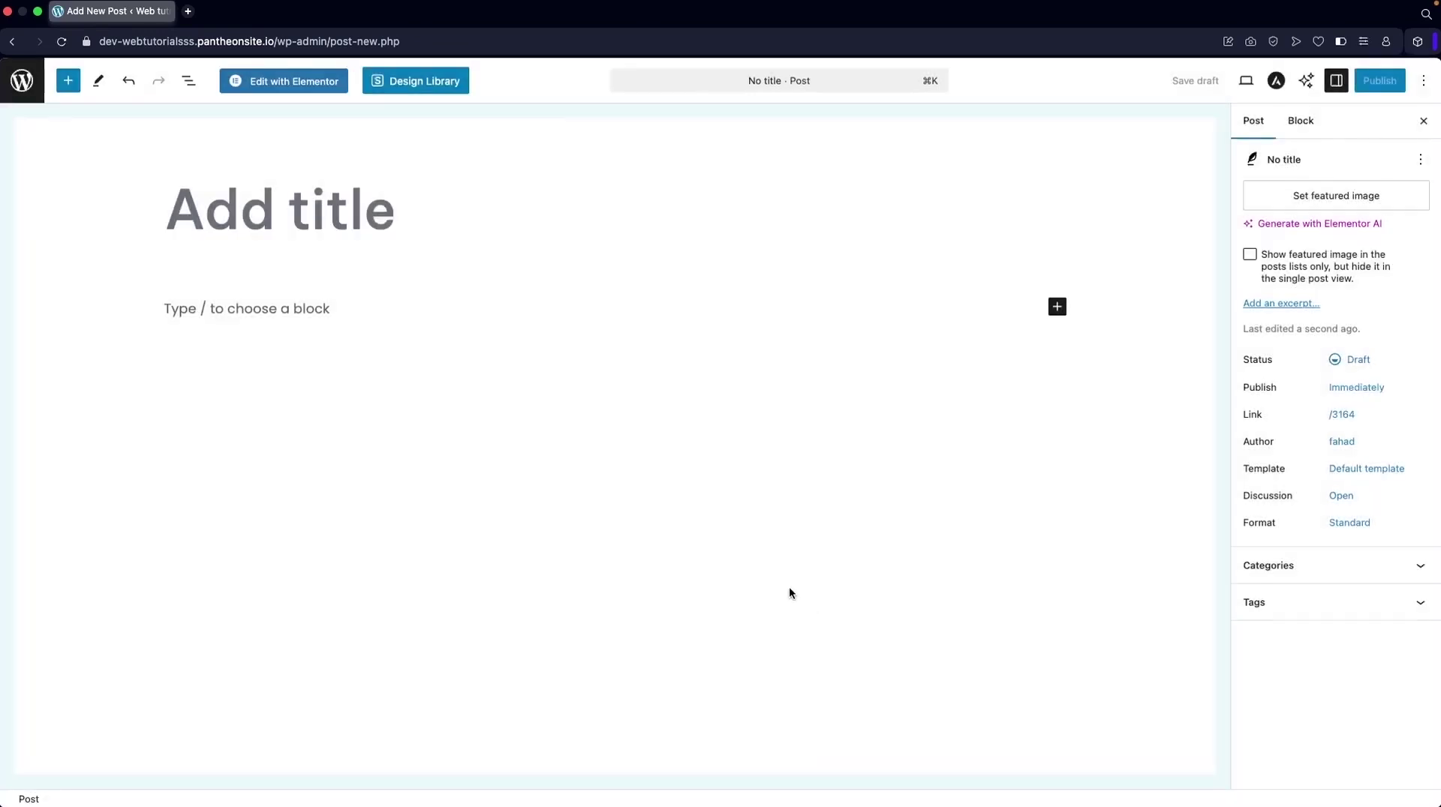
# - Title the post "Post Template" and open it for editing with Elementor
pyautogui.click(415, 233)
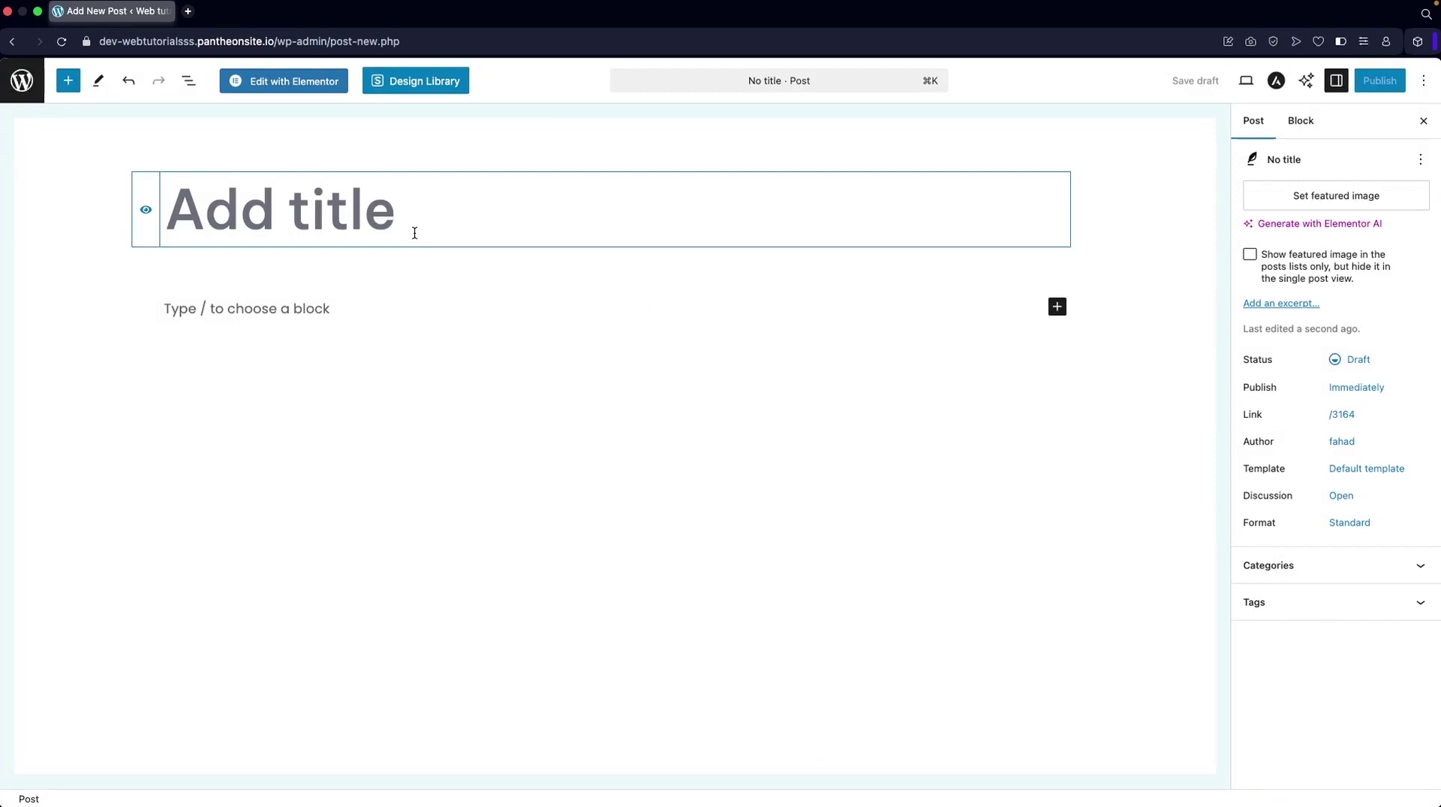
pyautogui.write('Post Template')
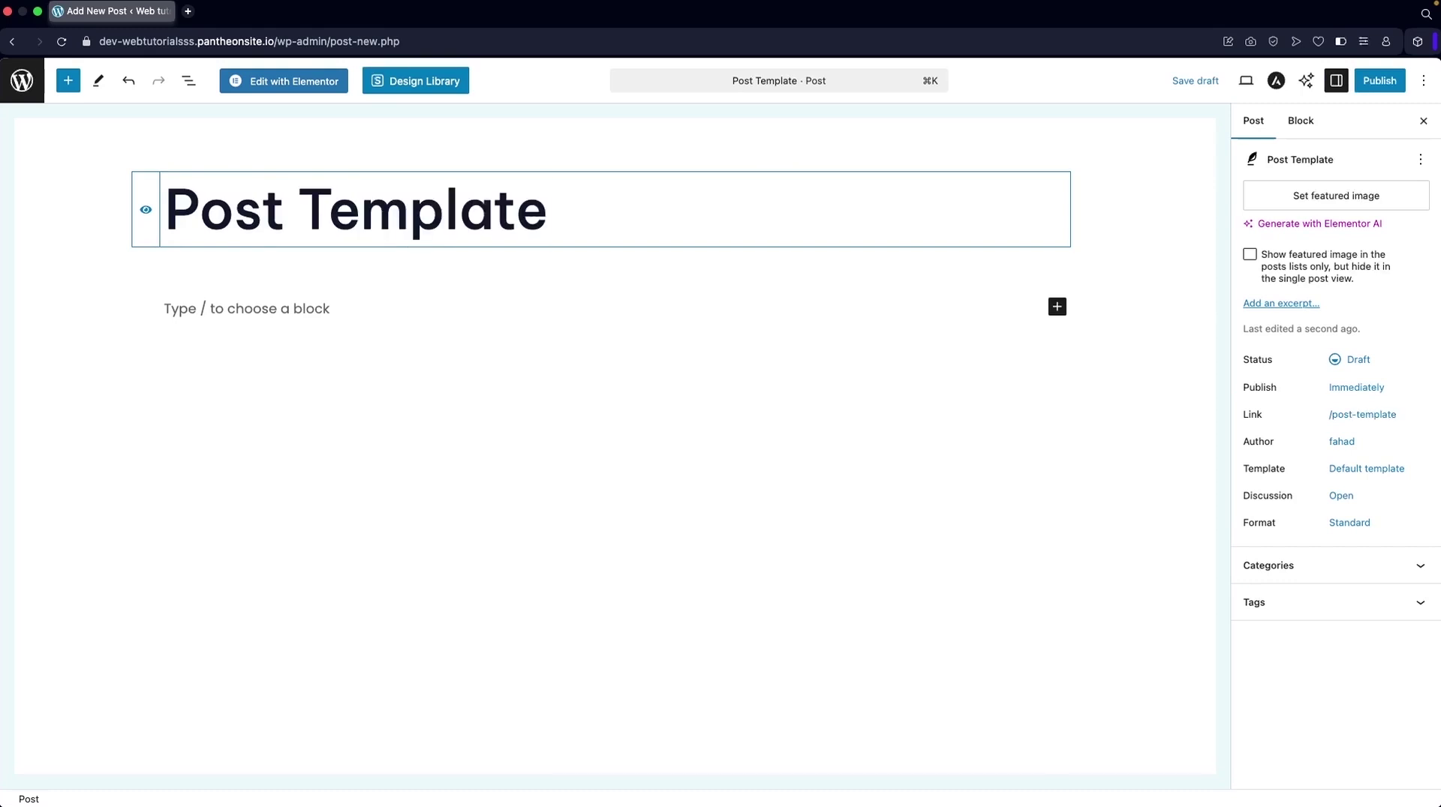
pyautogui.click(292, 84)
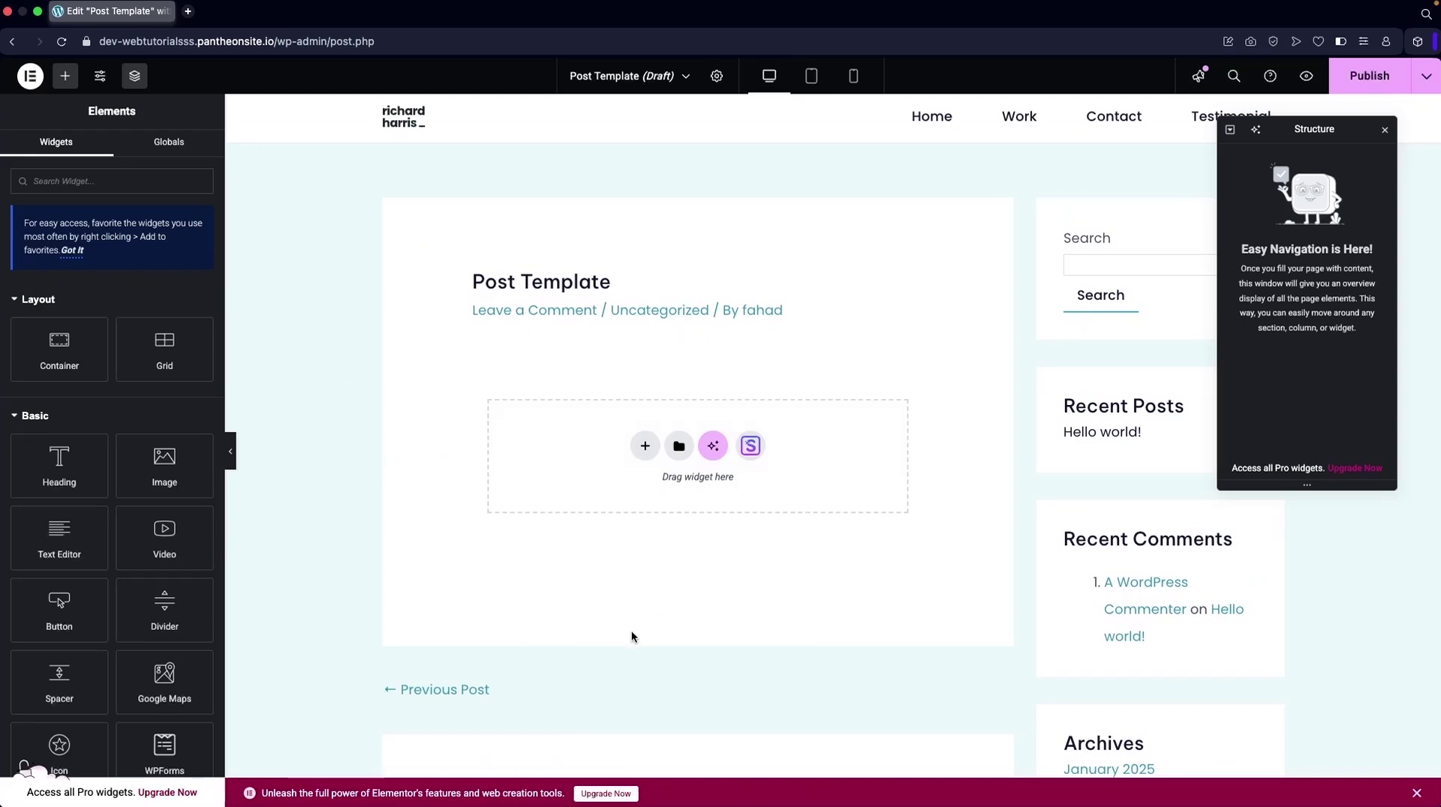
# - Add a two-column flexbox container to the post and place an Image widget in its first column
pyautogui.click(645, 446)
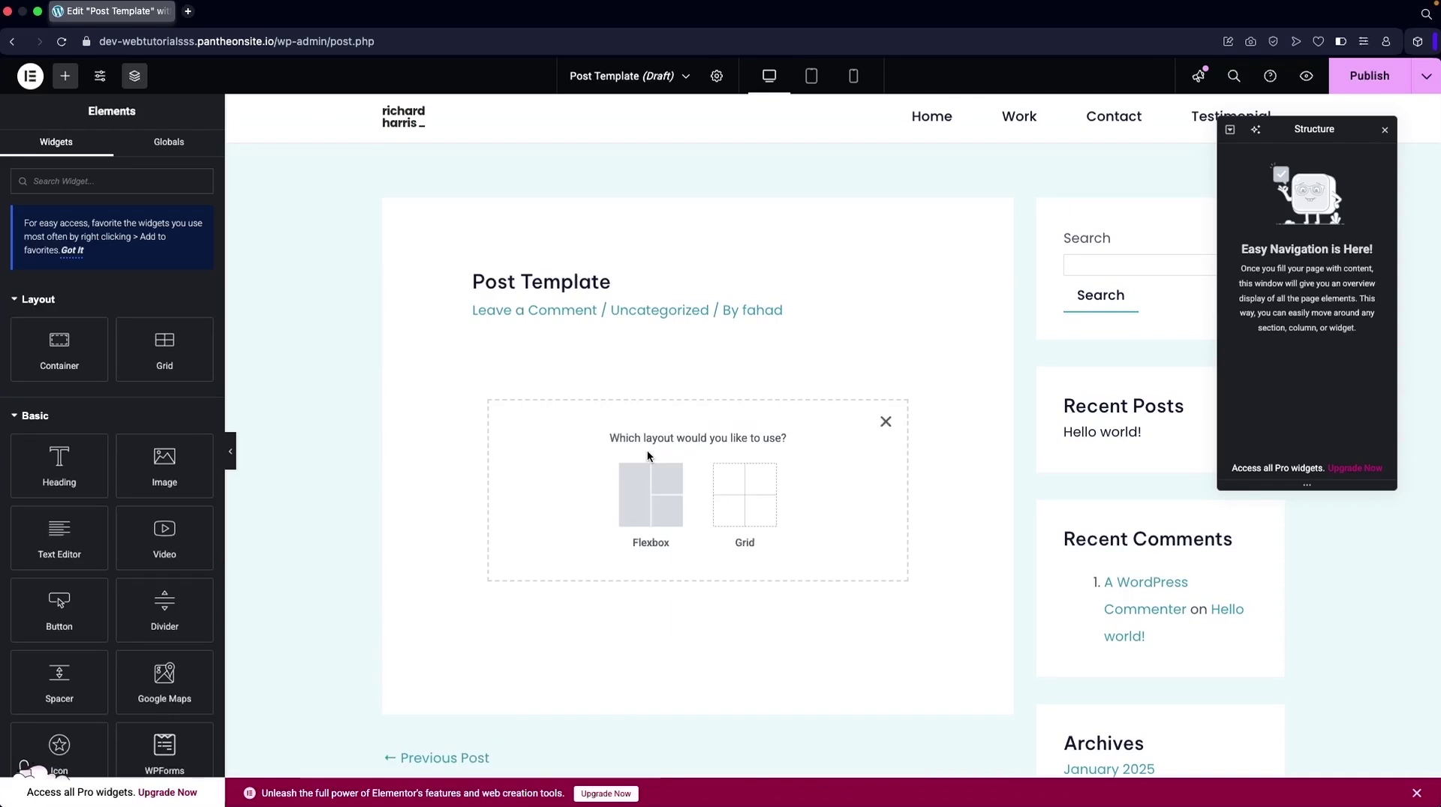
pyautogui.click(647, 503)
pyautogui.click(679, 479)
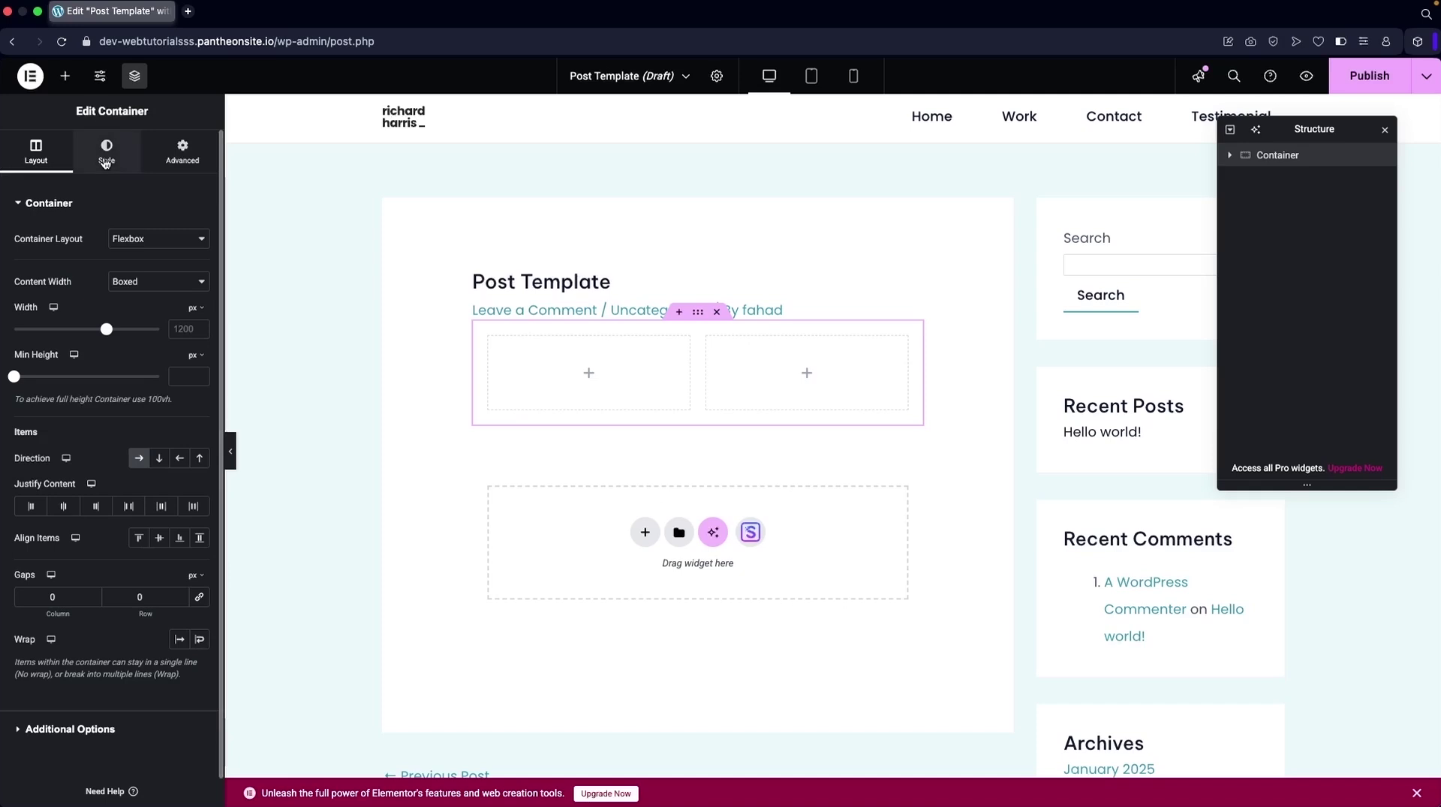
pyautogui.click(65, 77)
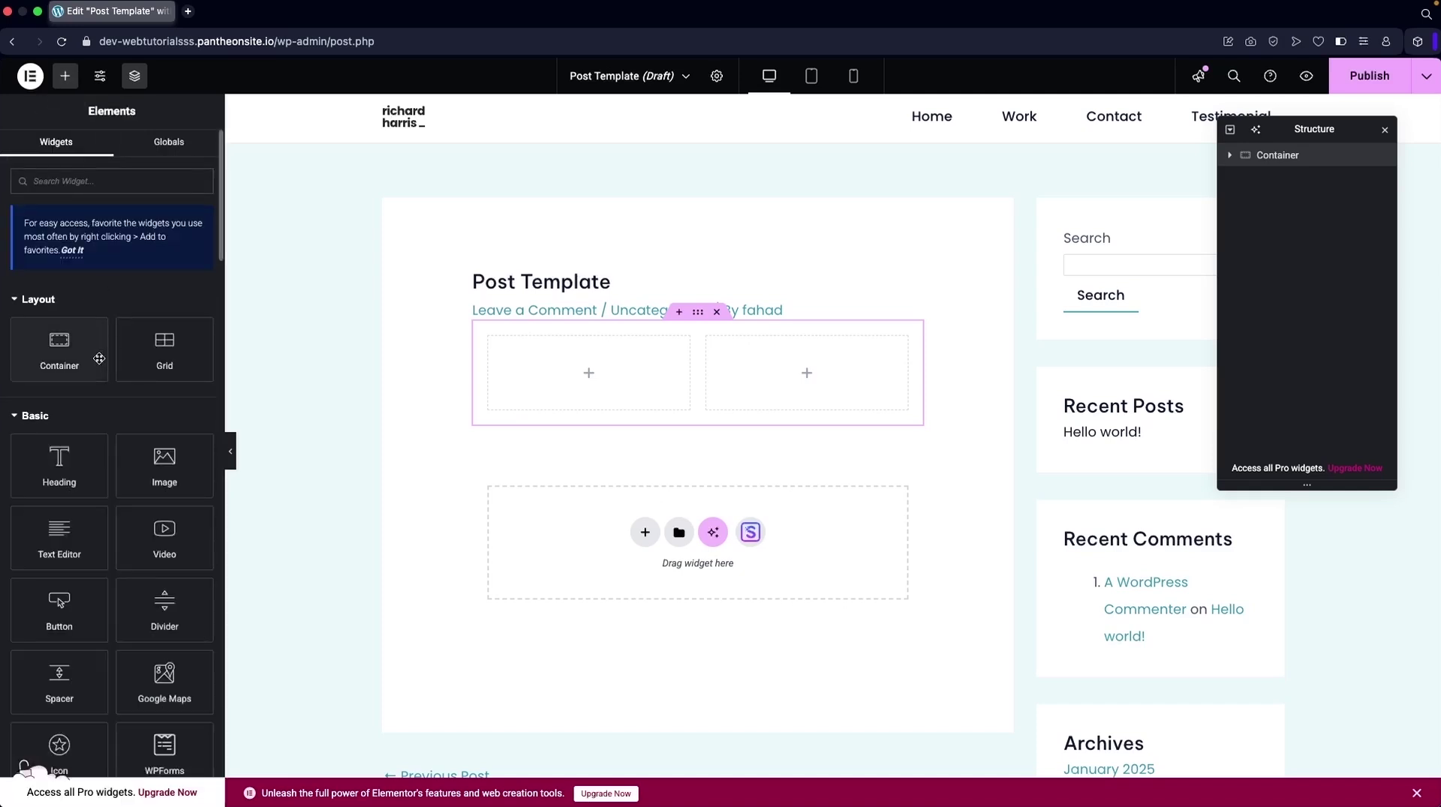
pyautogui.moveTo(161, 465); pyautogui.dragTo(537, 385)
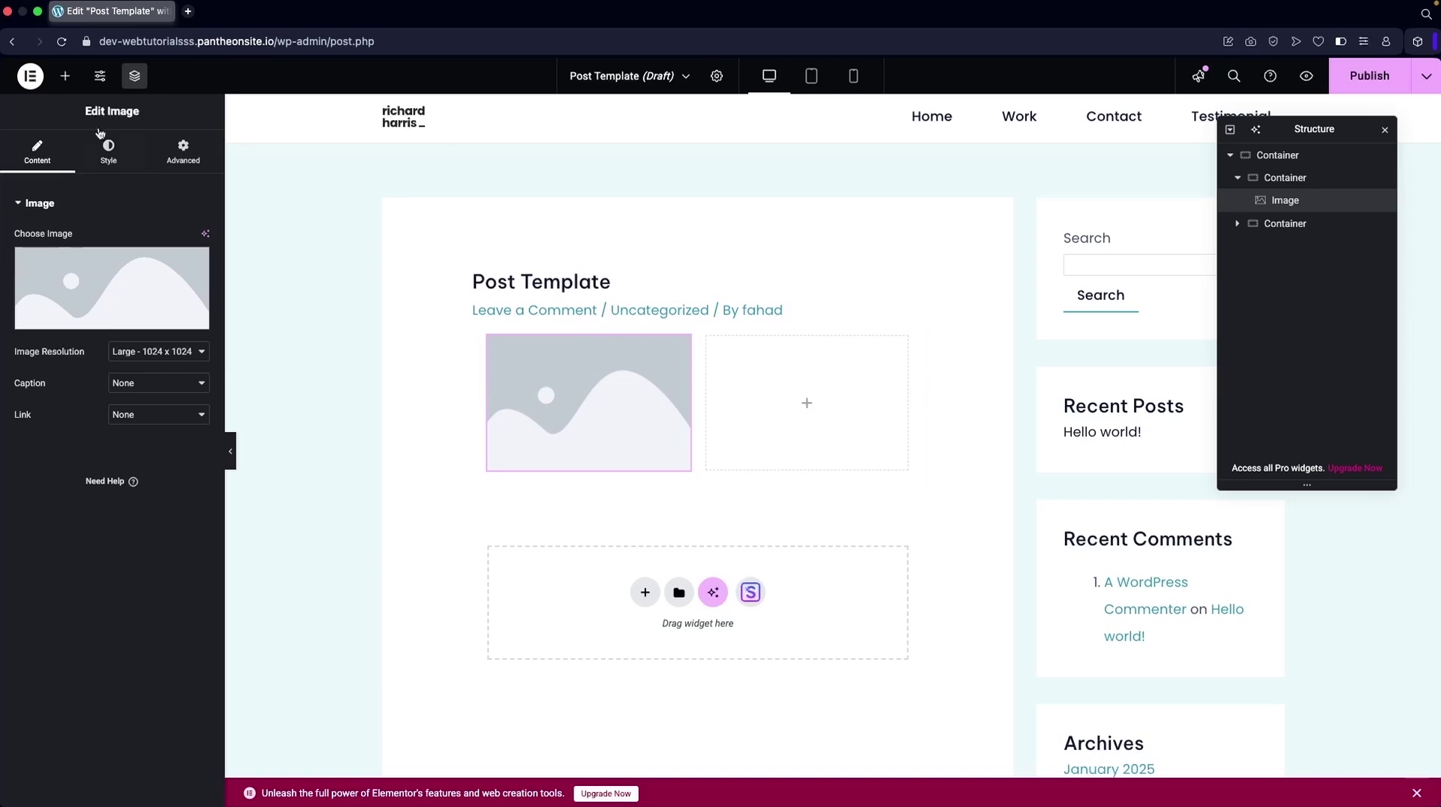
# - Place a Heading widget in the container's second column with a Text Editor widget below it
pyautogui.click(64, 78)
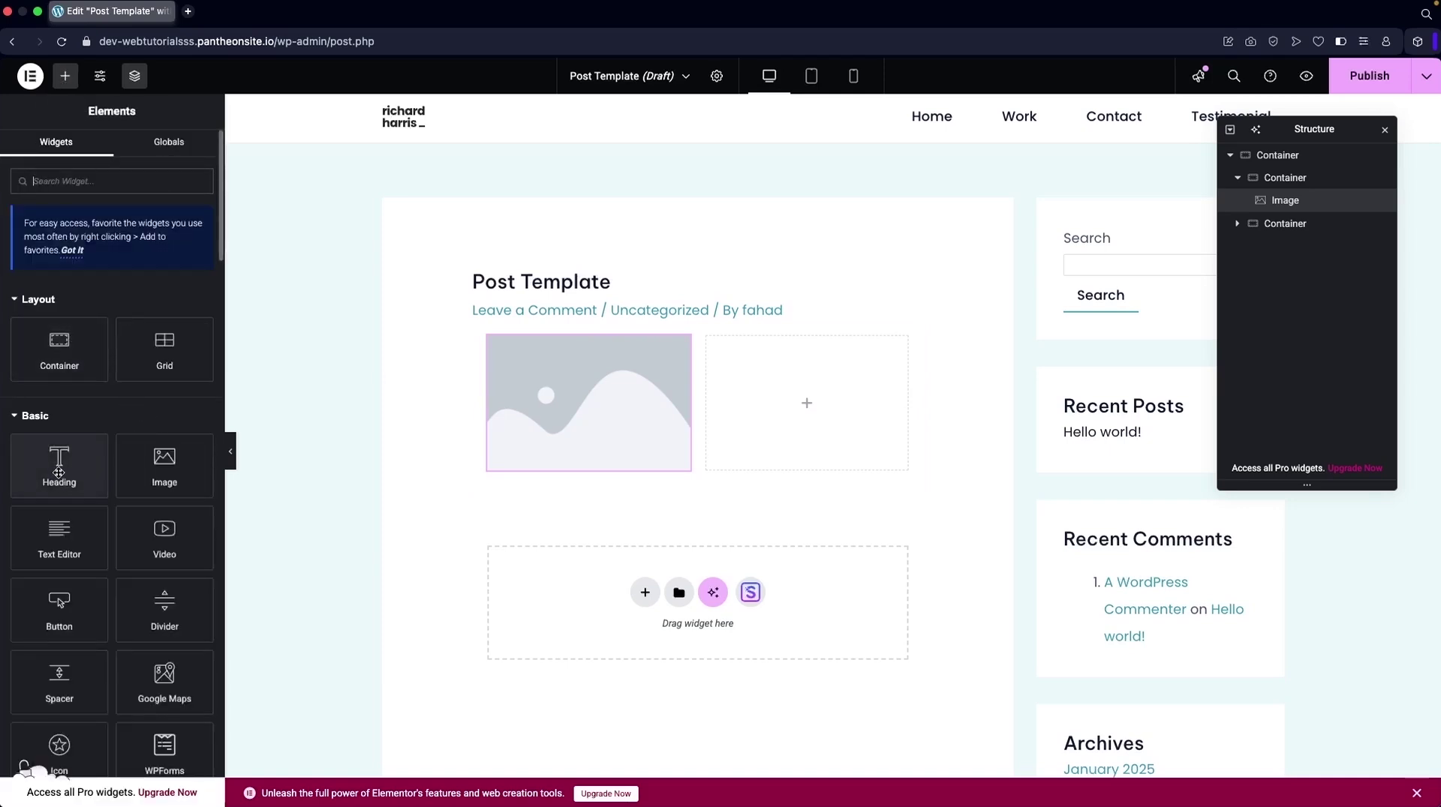
pyautogui.moveTo(61, 473); pyautogui.dragTo(774, 398)
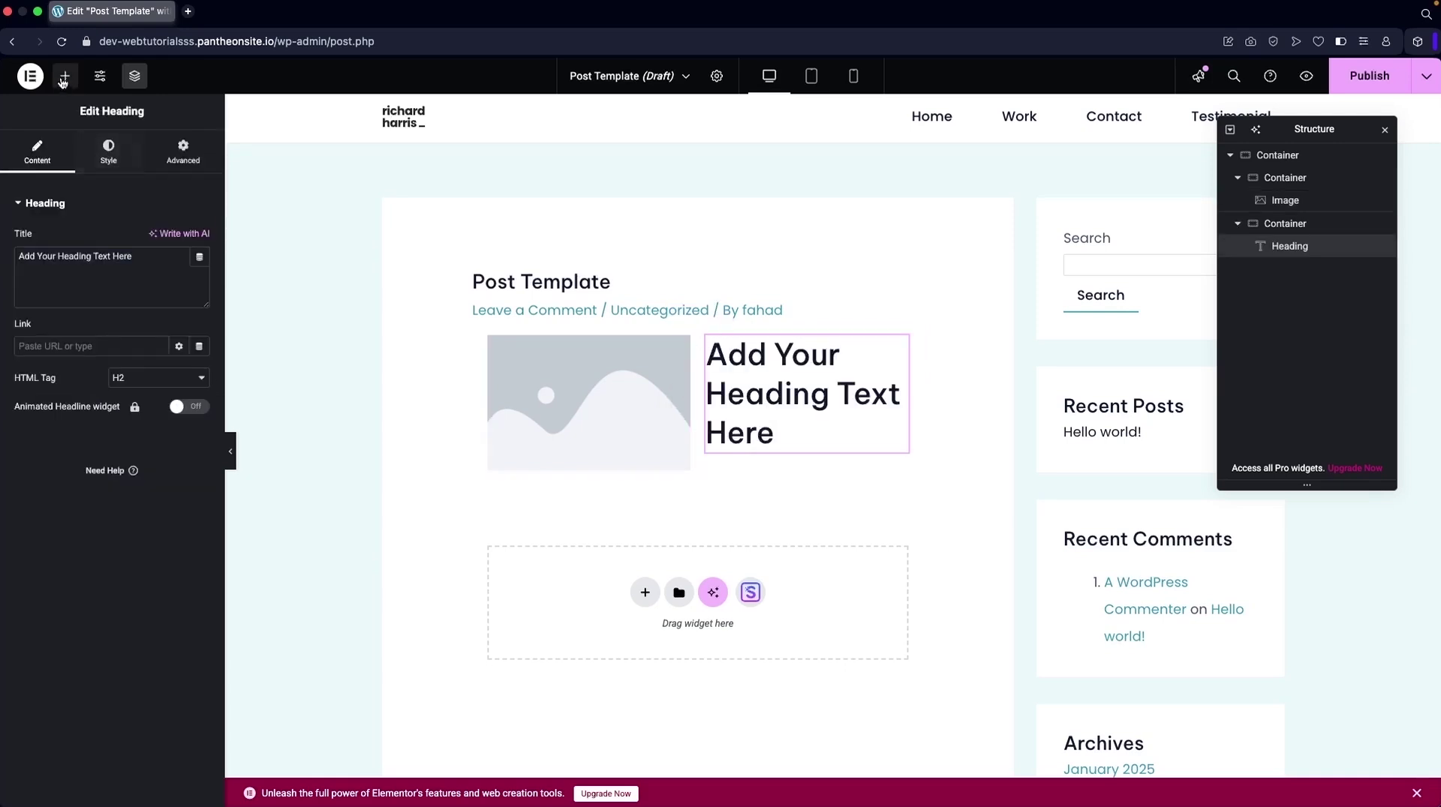
pyautogui.click(64, 76)
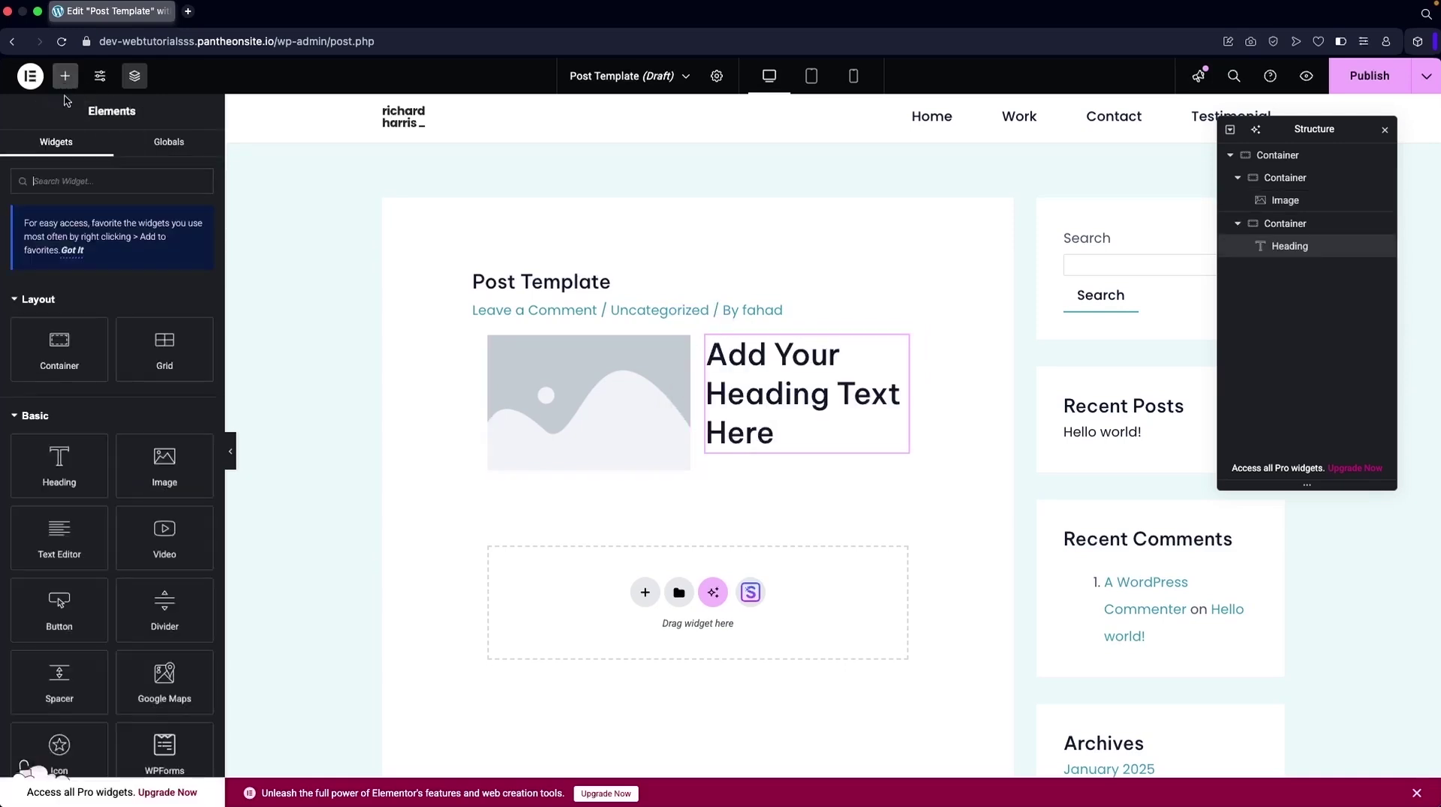
pyautogui.moveTo(60, 534); pyautogui.dragTo(786, 421)
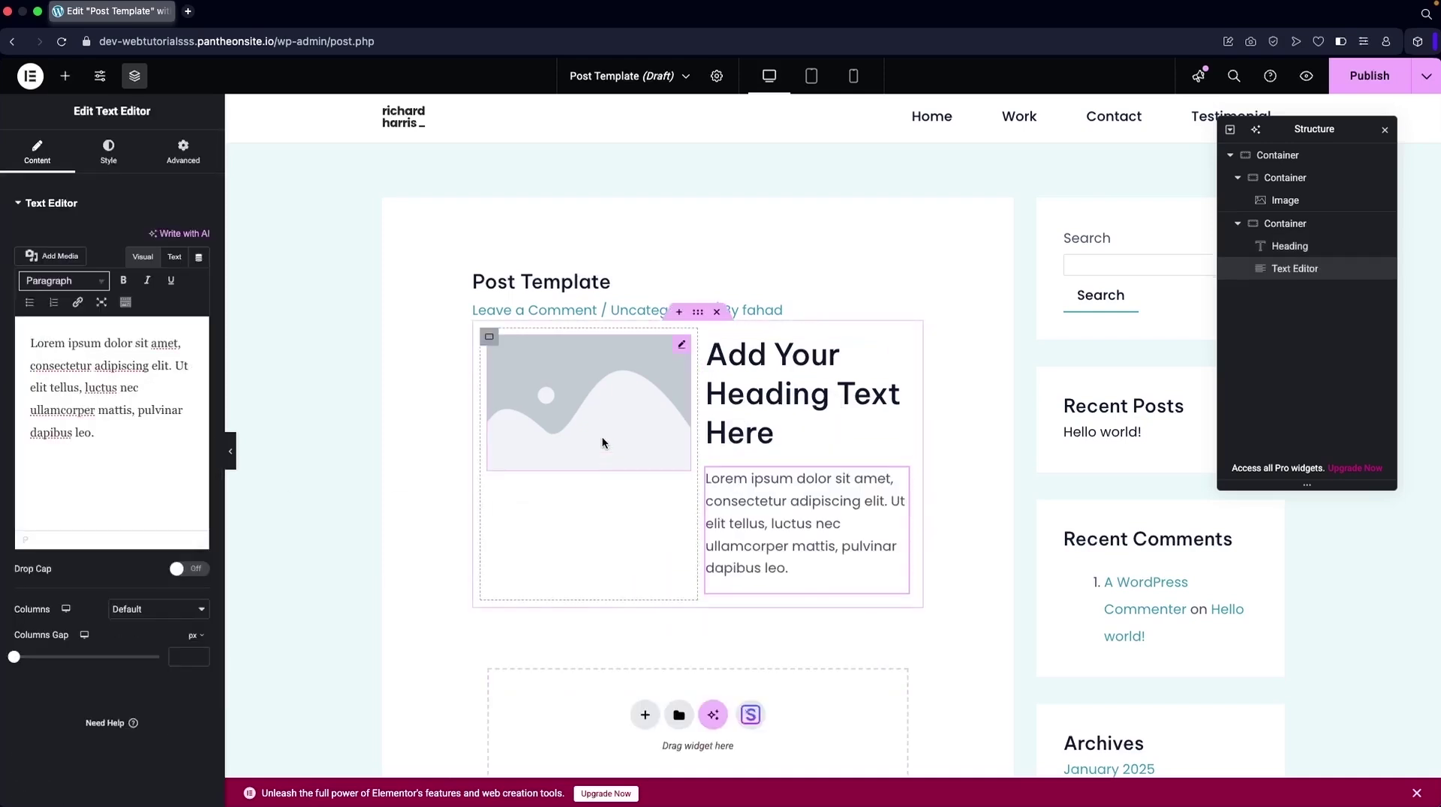
# - Set the heading's font size to 20 px and change its text to "Title"
pyautogui.click(780, 405)
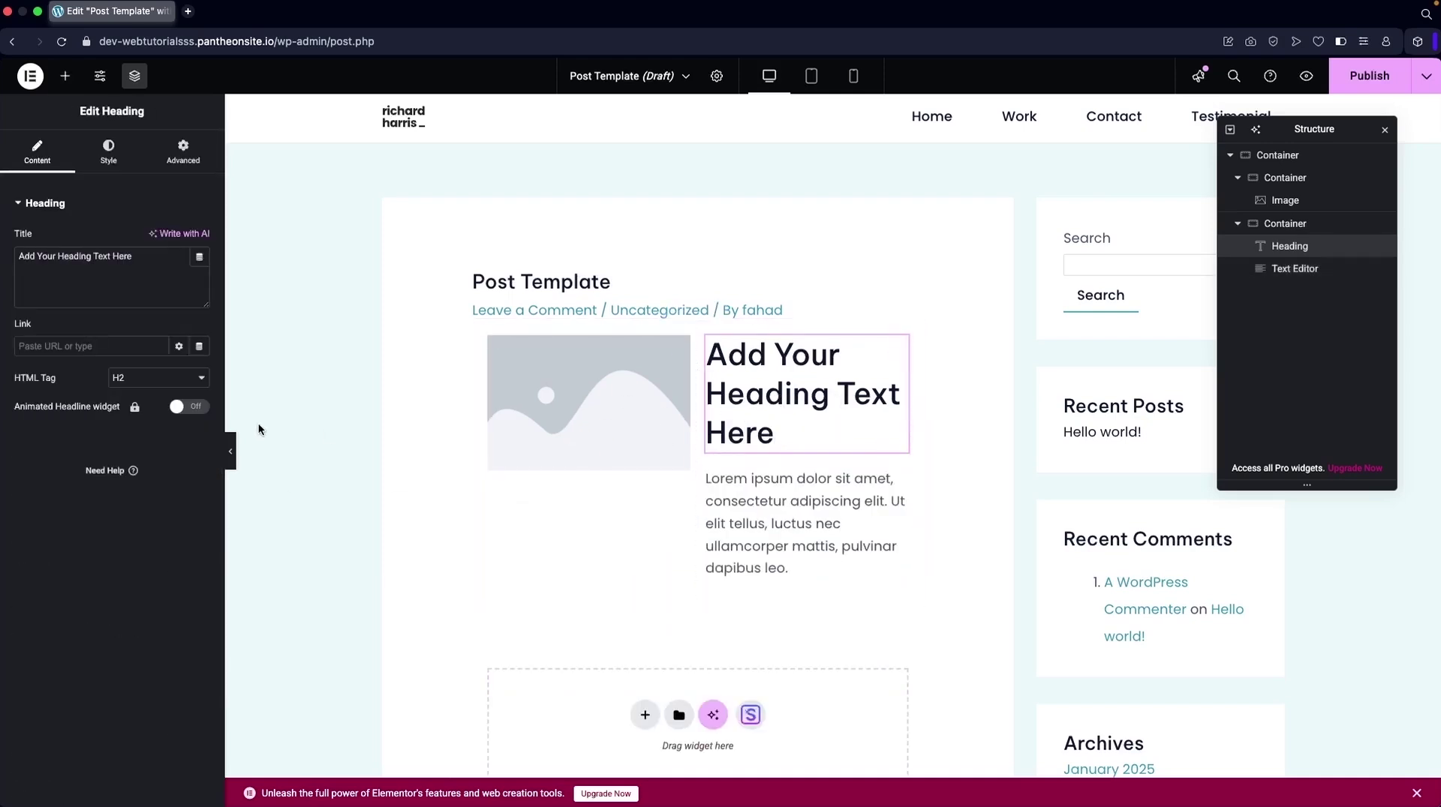
pyautogui.click(107, 171)
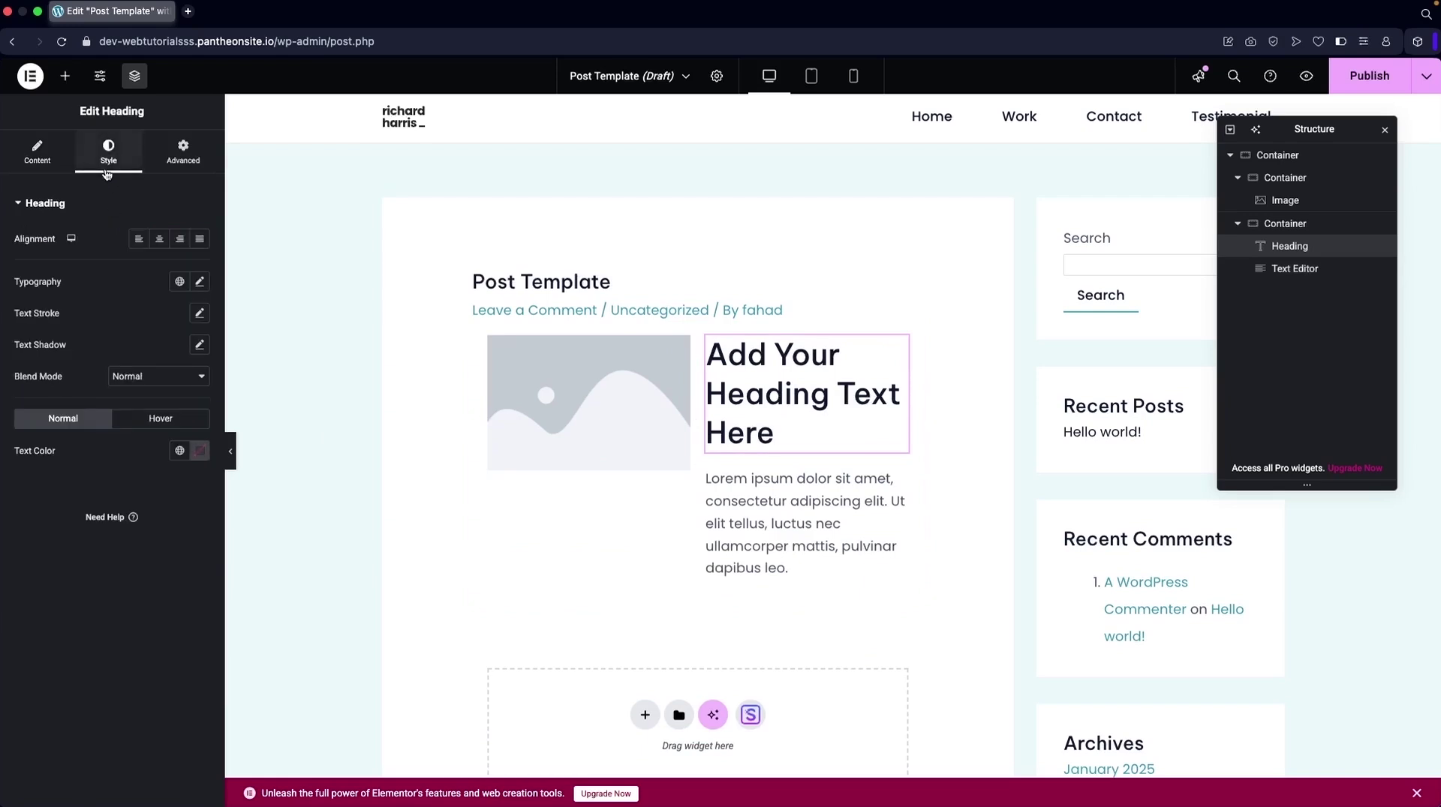
pyautogui.click(200, 283)
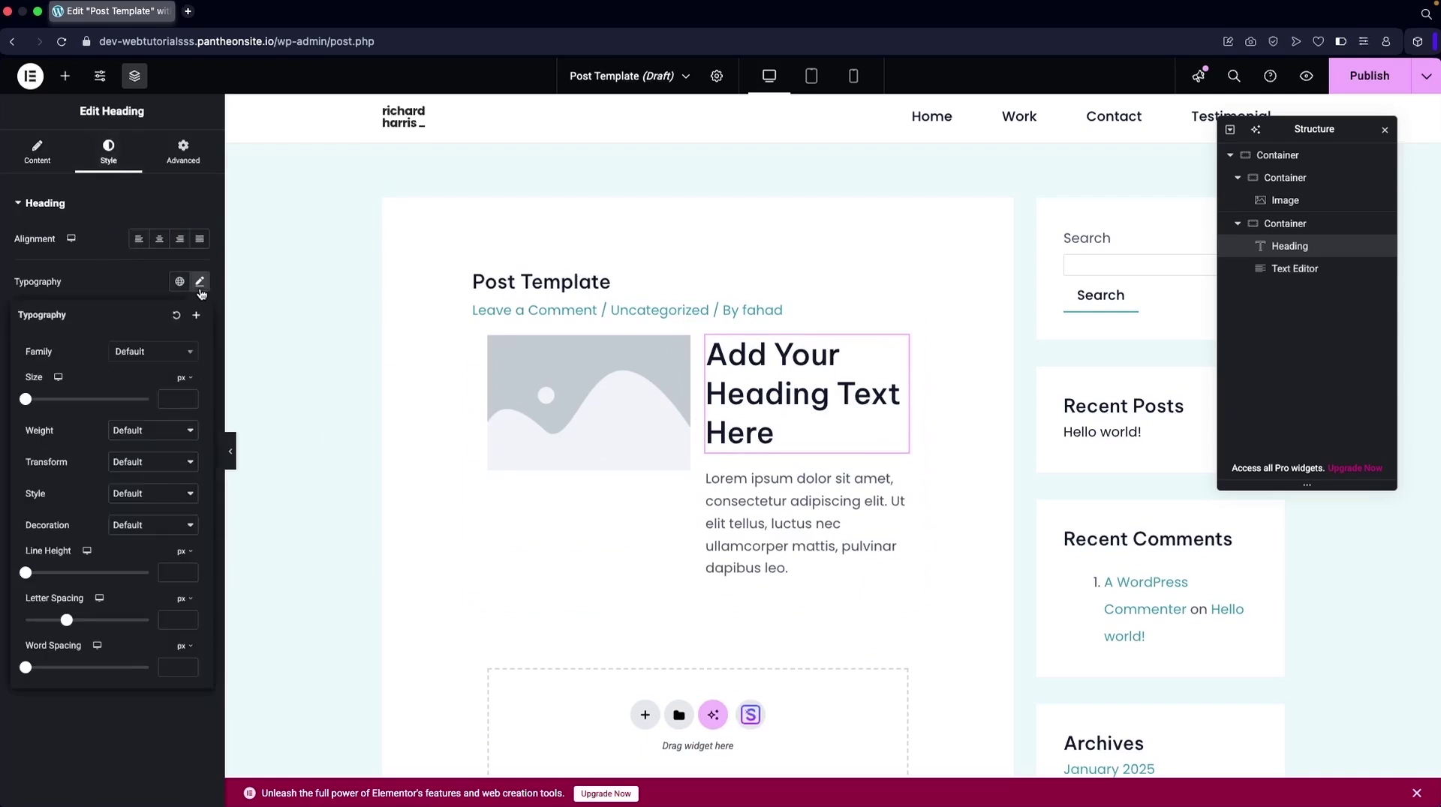
pyautogui.moveTo(26, 402); pyautogui.dragTo(38, 402)
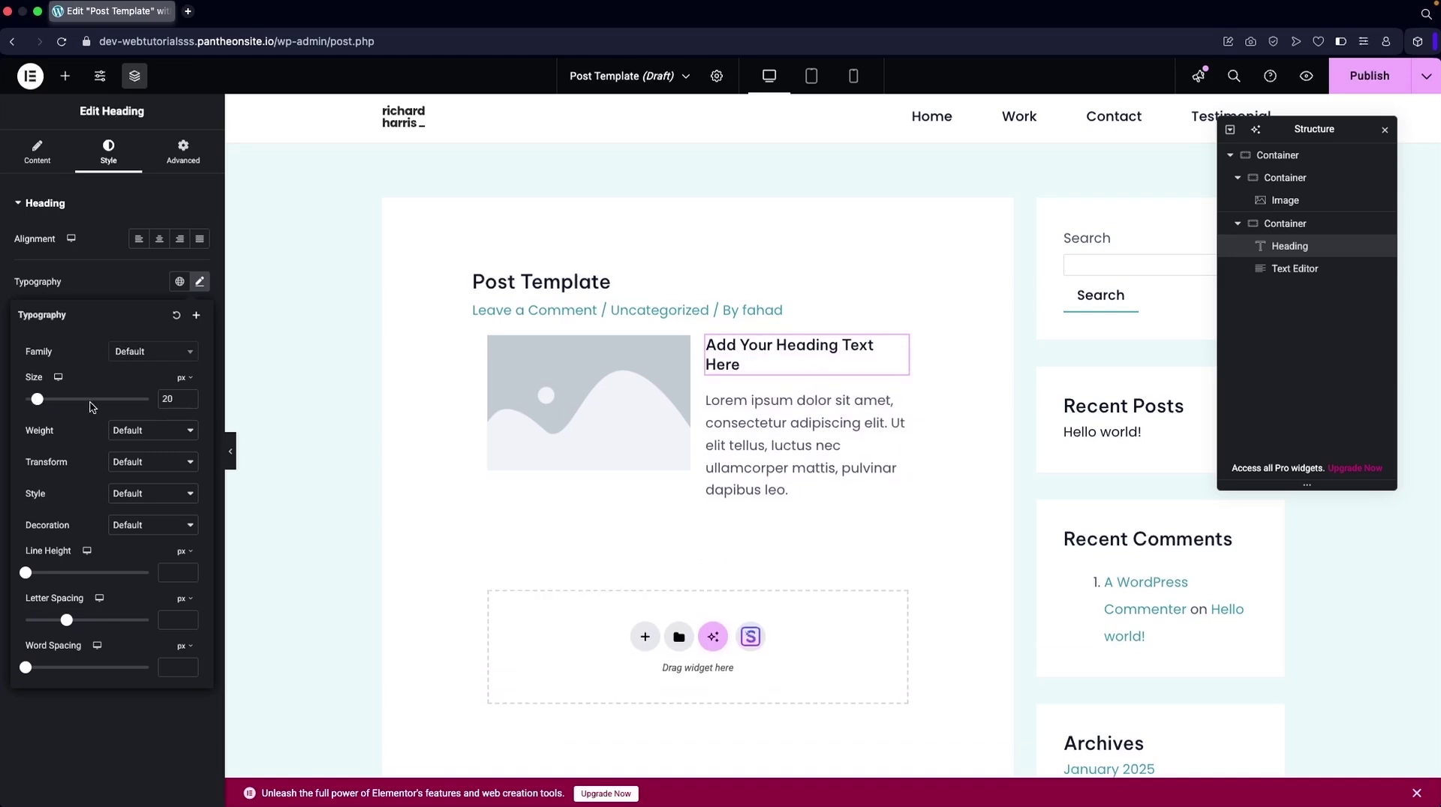
pyautogui.click(45, 156)
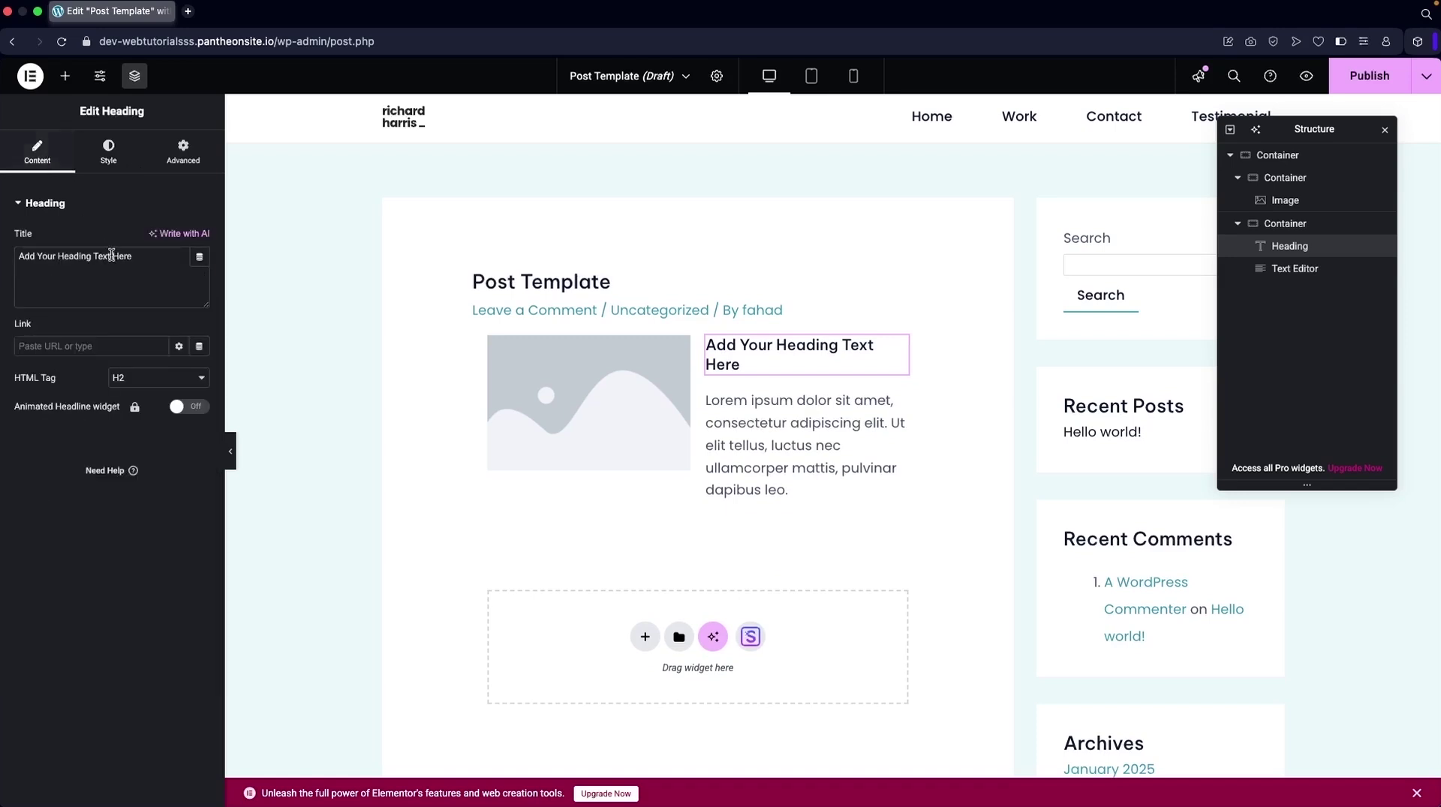
pyautogui.moveTo(144, 259); pyautogui.dragTo(3, 248)
pyautogui.write('Title')
# - Fill the Image widget with the astronaut picture visual-artist-recent-work-image-4.jpg from the media library
pyautogui.click(728, 430)
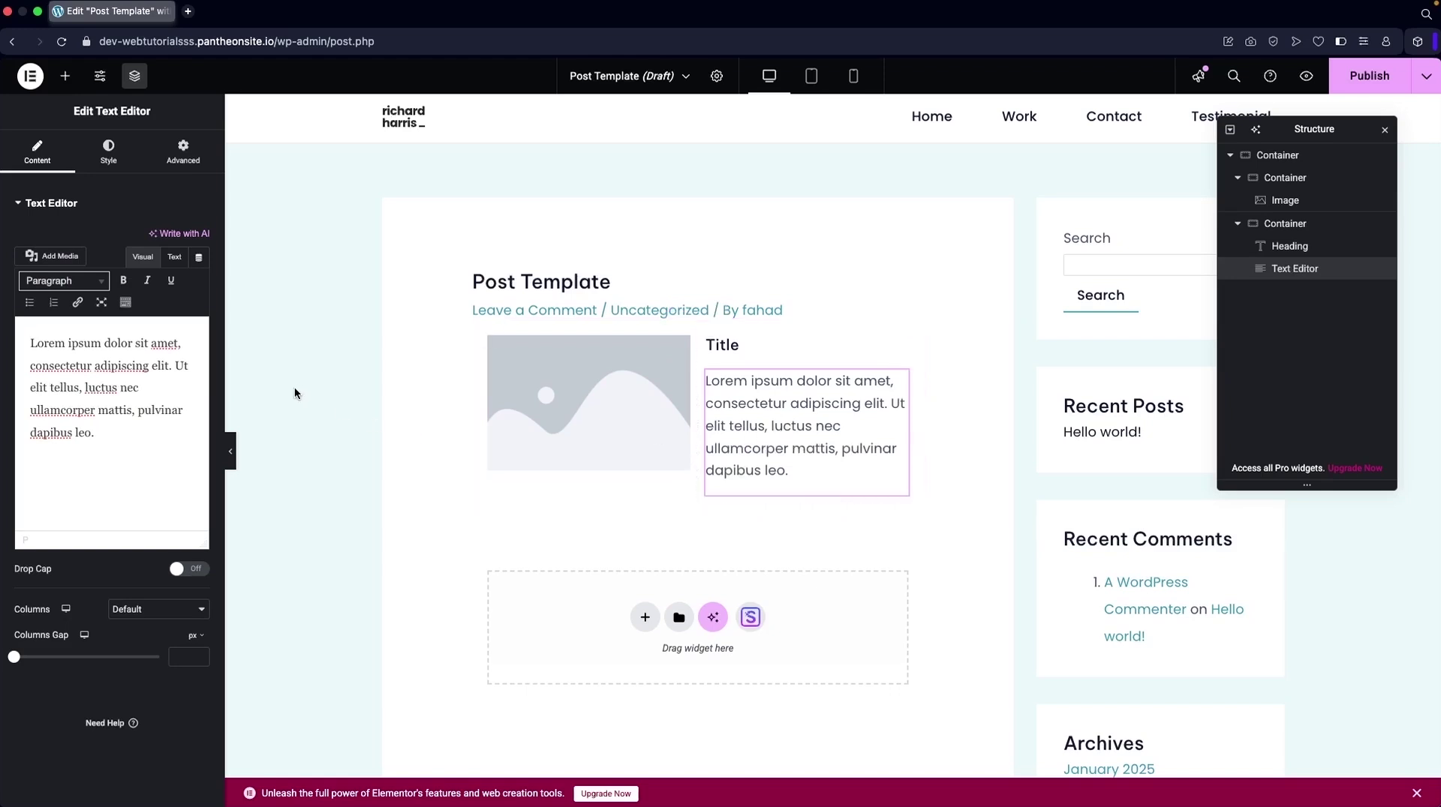
pyautogui.click(614, 415)
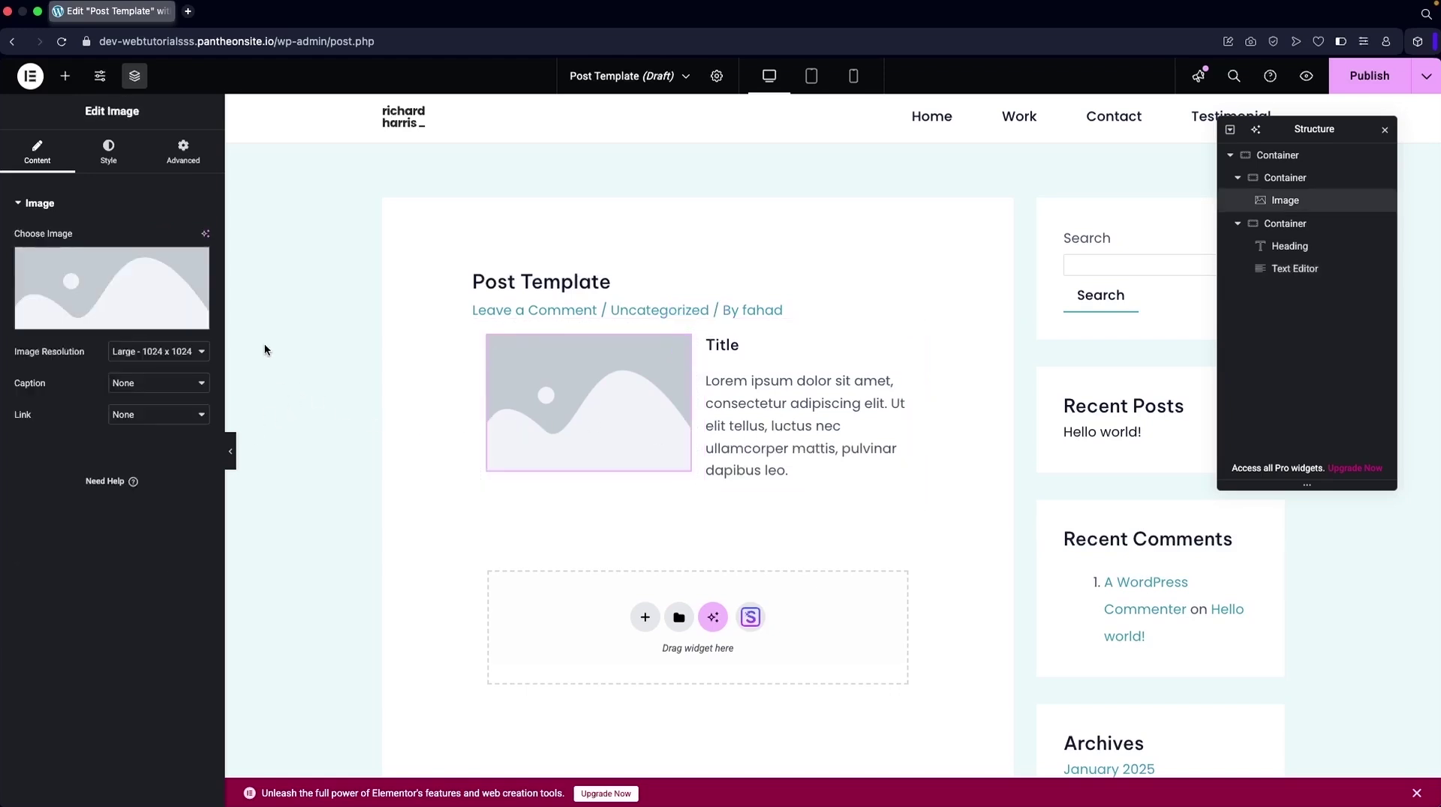
pyautogui.click(128, 284)
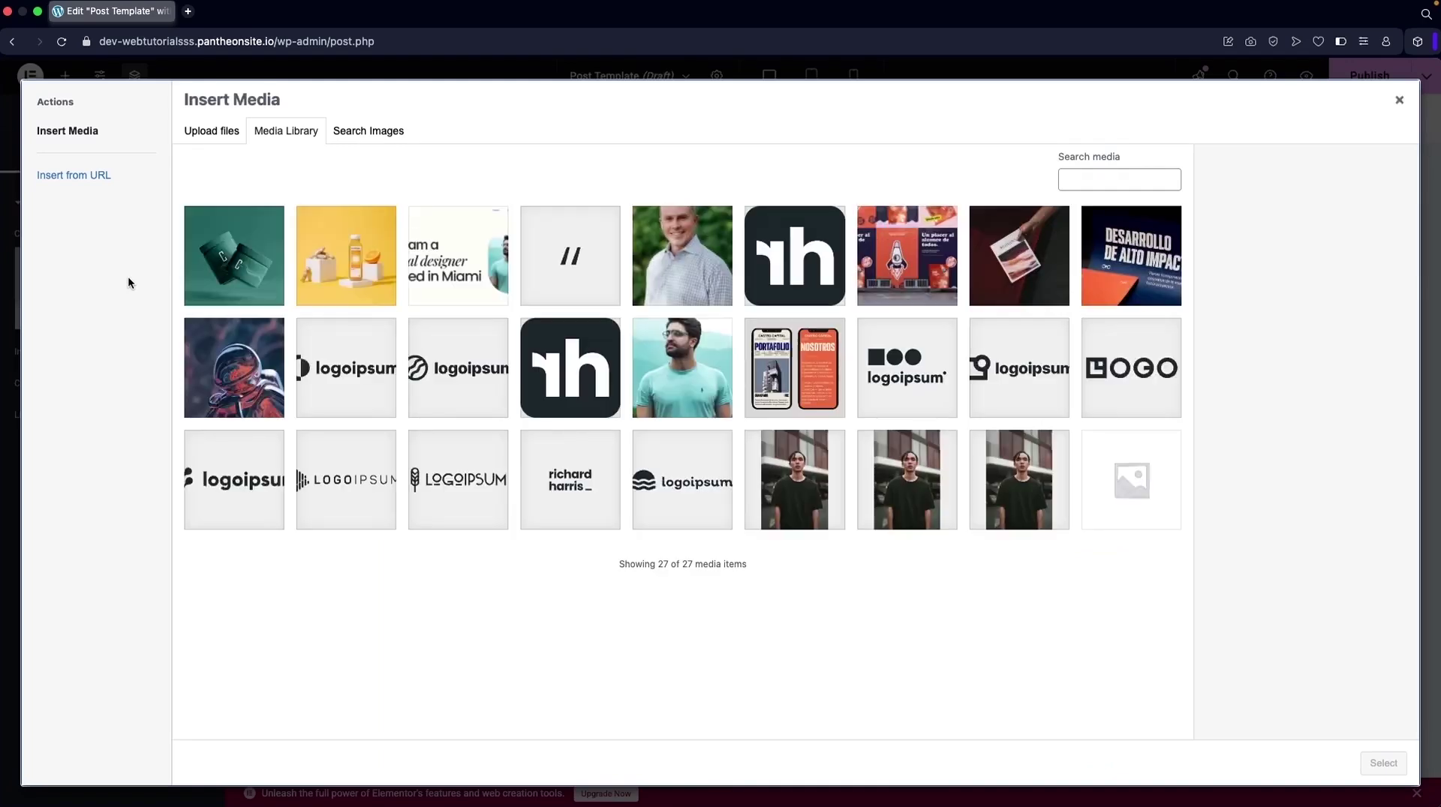
pyautogui.click(236, 340)
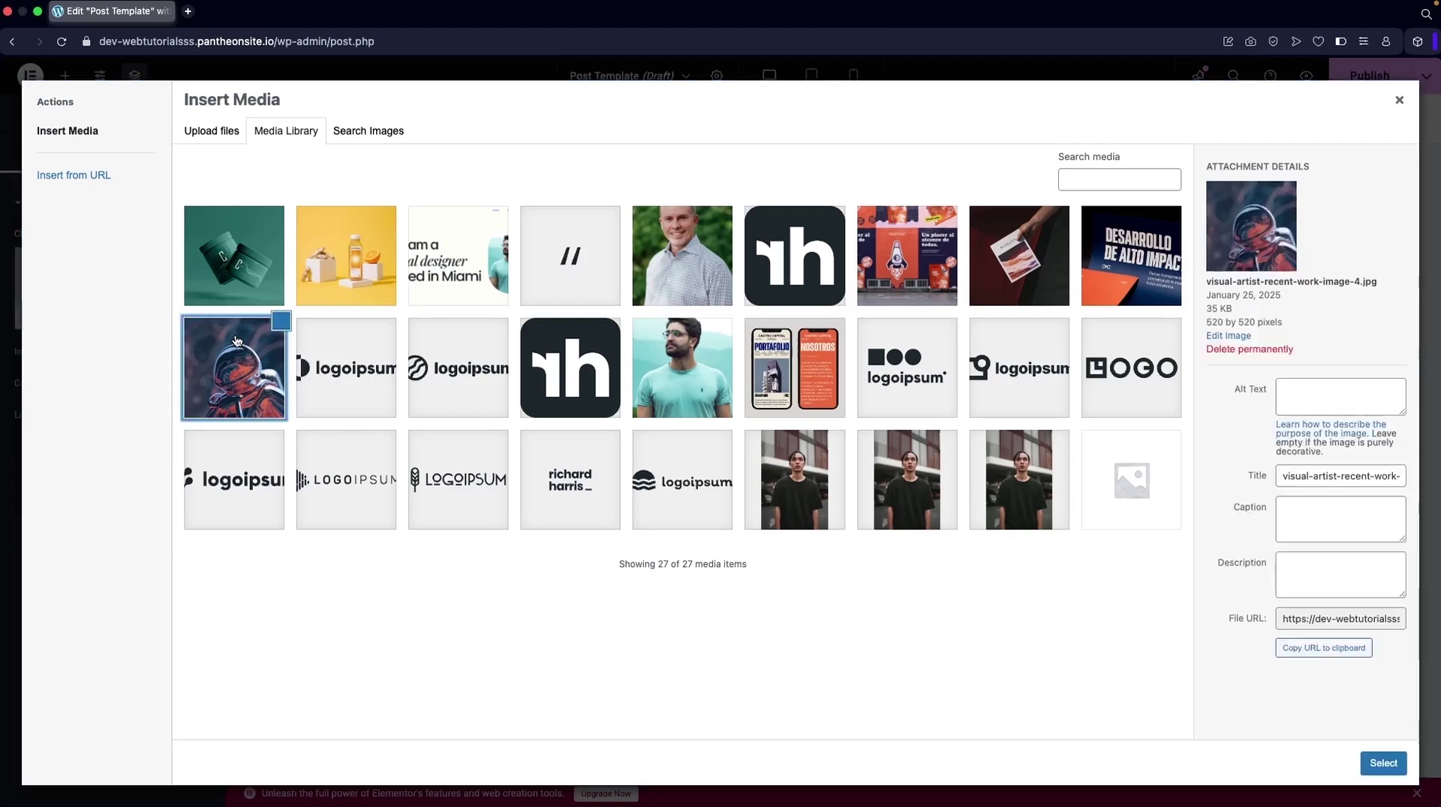
pyautogui.click(1379, 763)
# - Add a single-column, vertical flexbox container below the image and text row, and bring up the available widgets
pyautogui.scroll(-2, 754, 690)
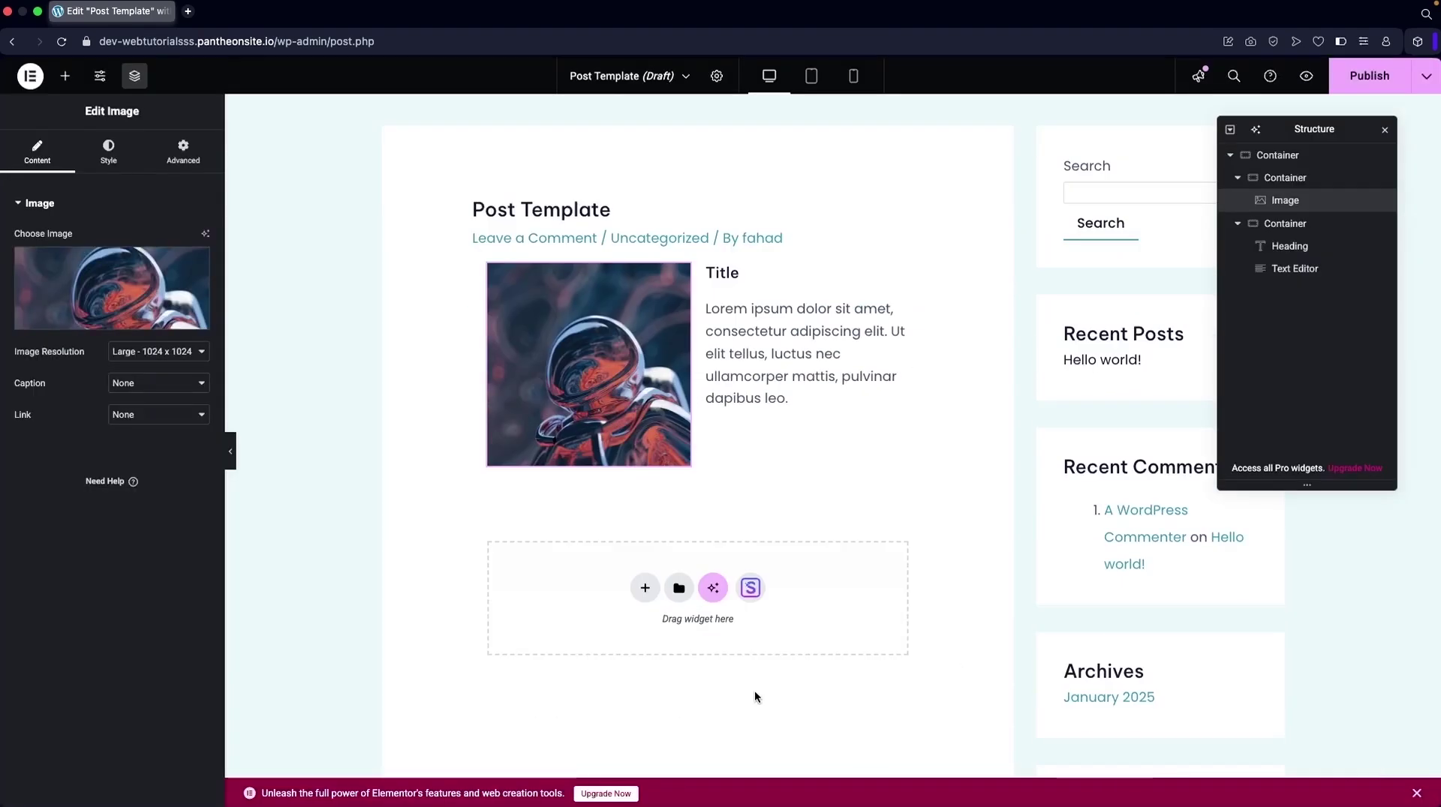
pyautogui.click(646, 589)
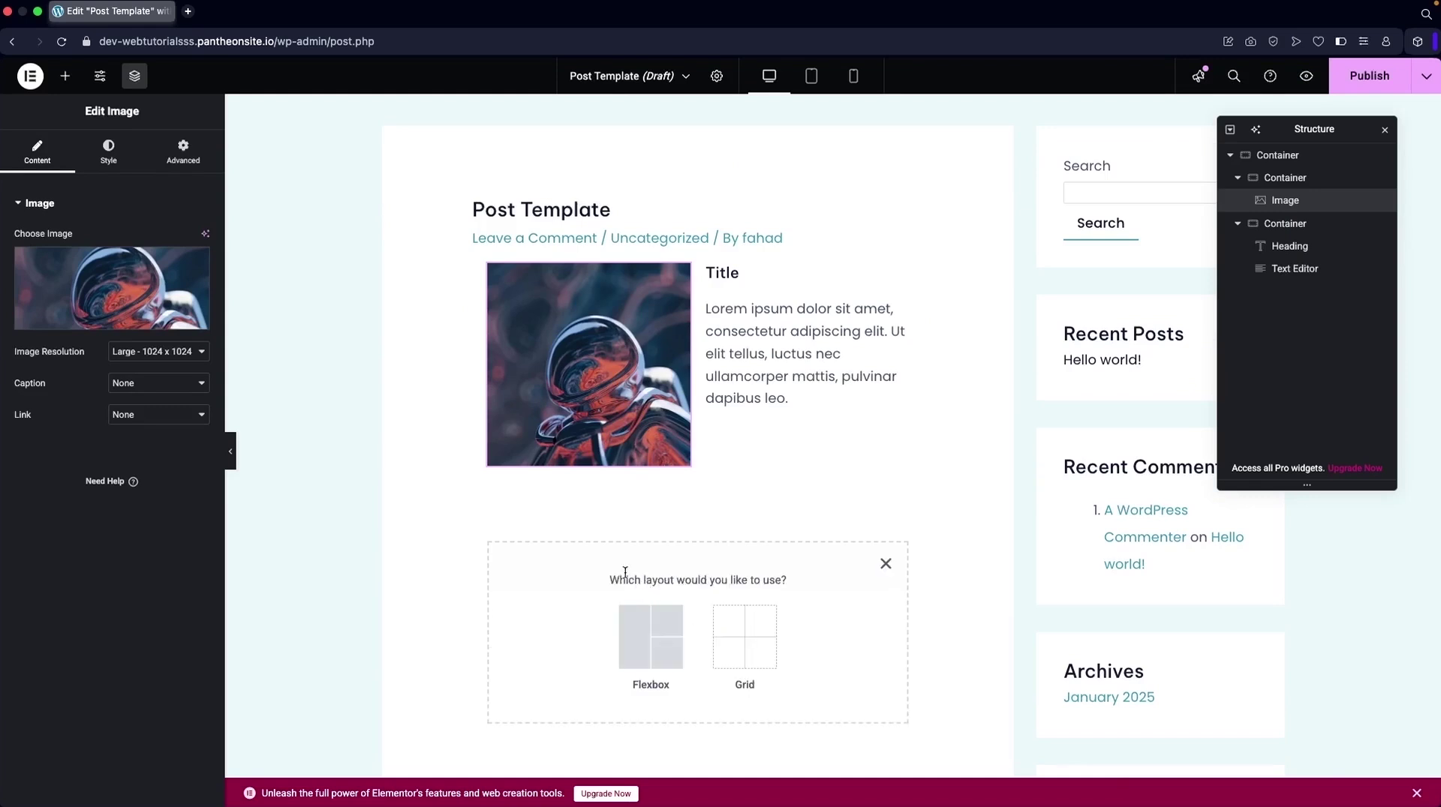
pyautogui.scroll(-2, 614, 534)
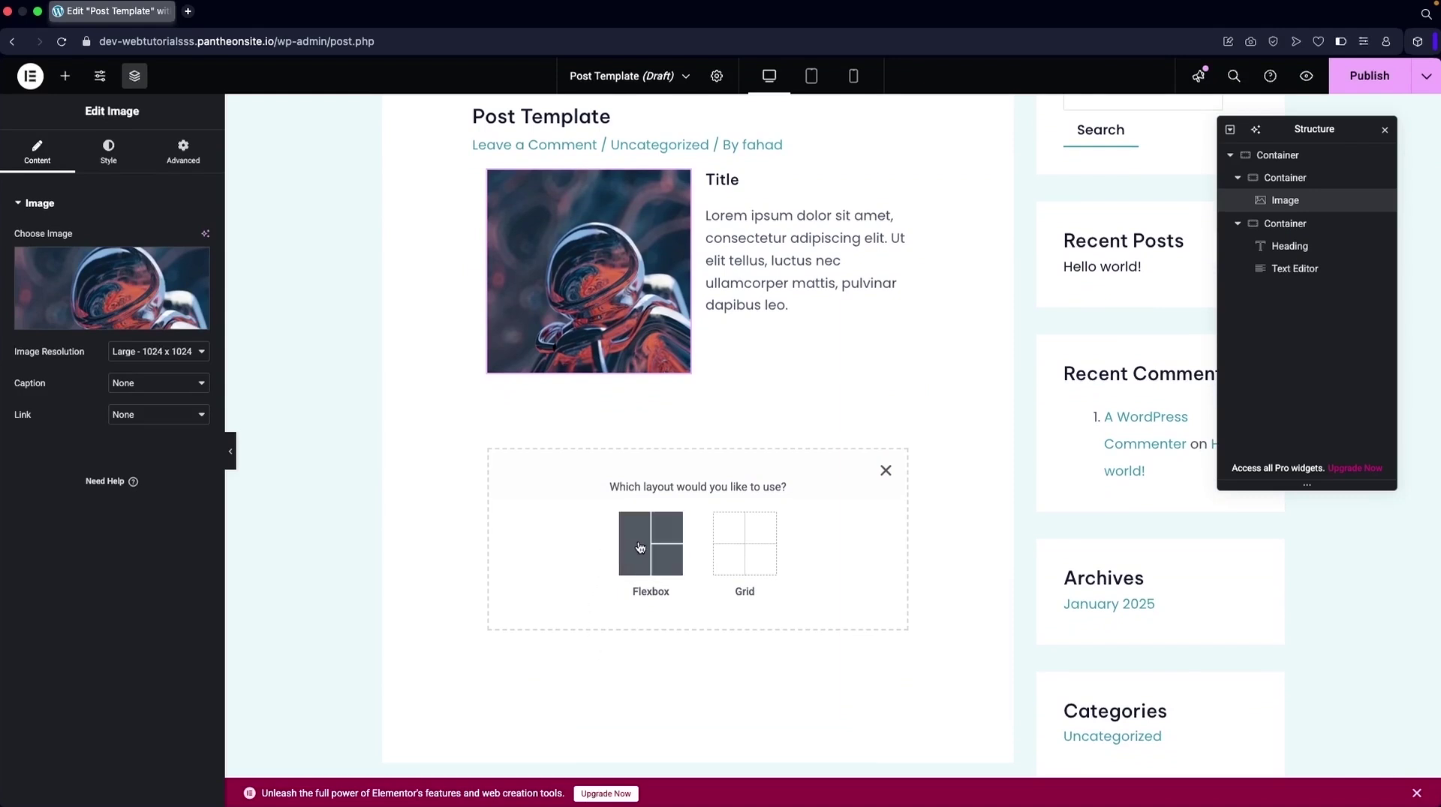
pyautogui.click(640, 547)
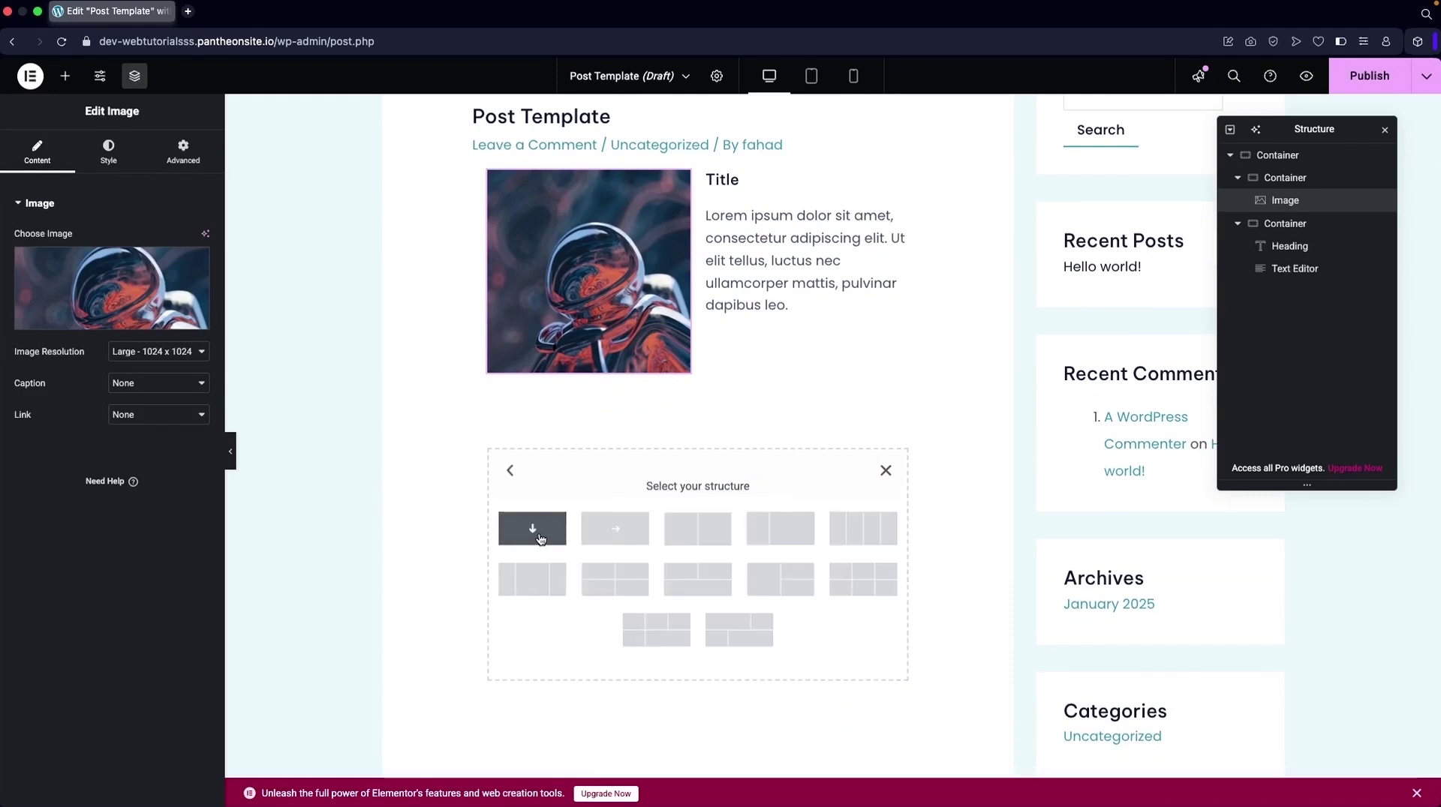
pyautogui.click(540, 539)
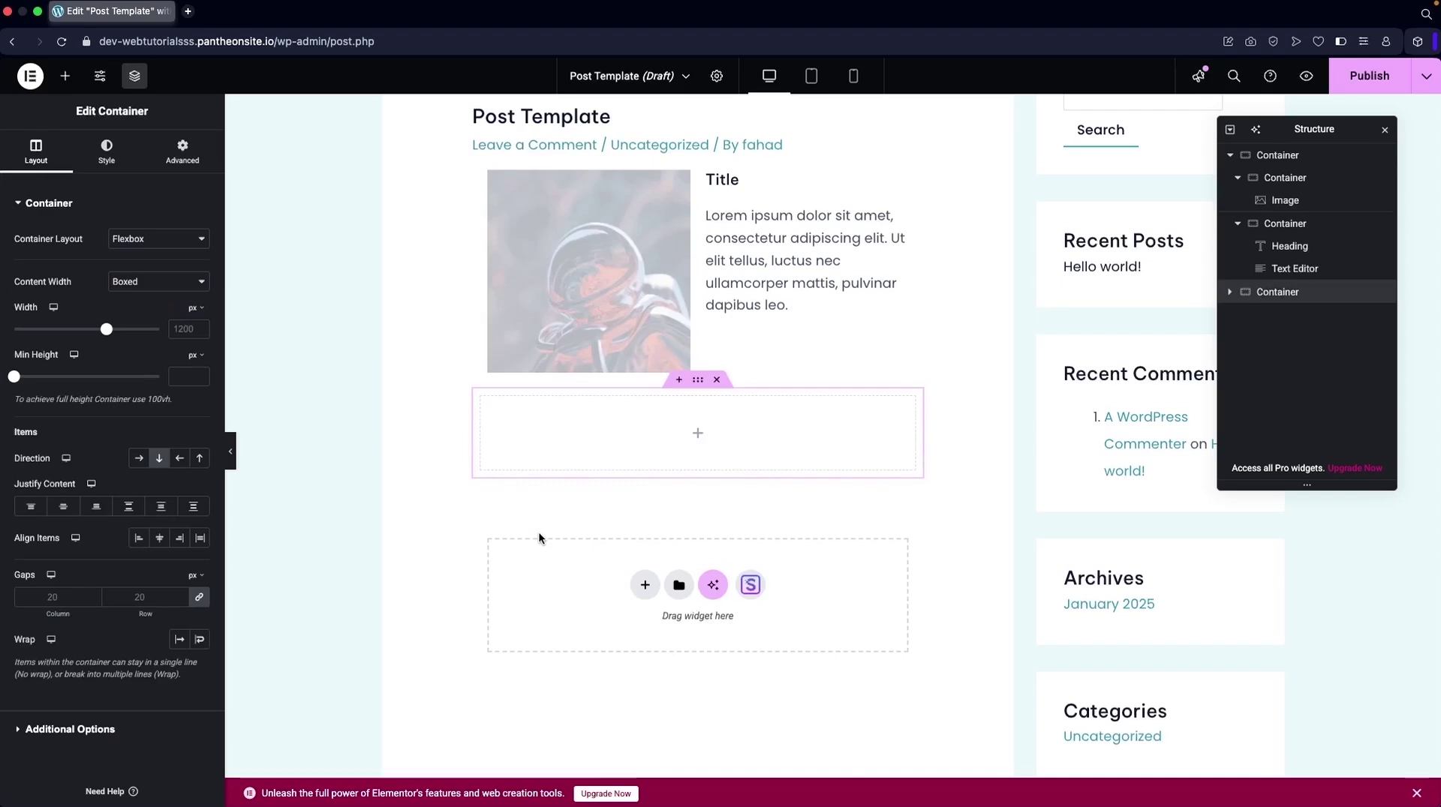
pyautogui.click(65, 75)
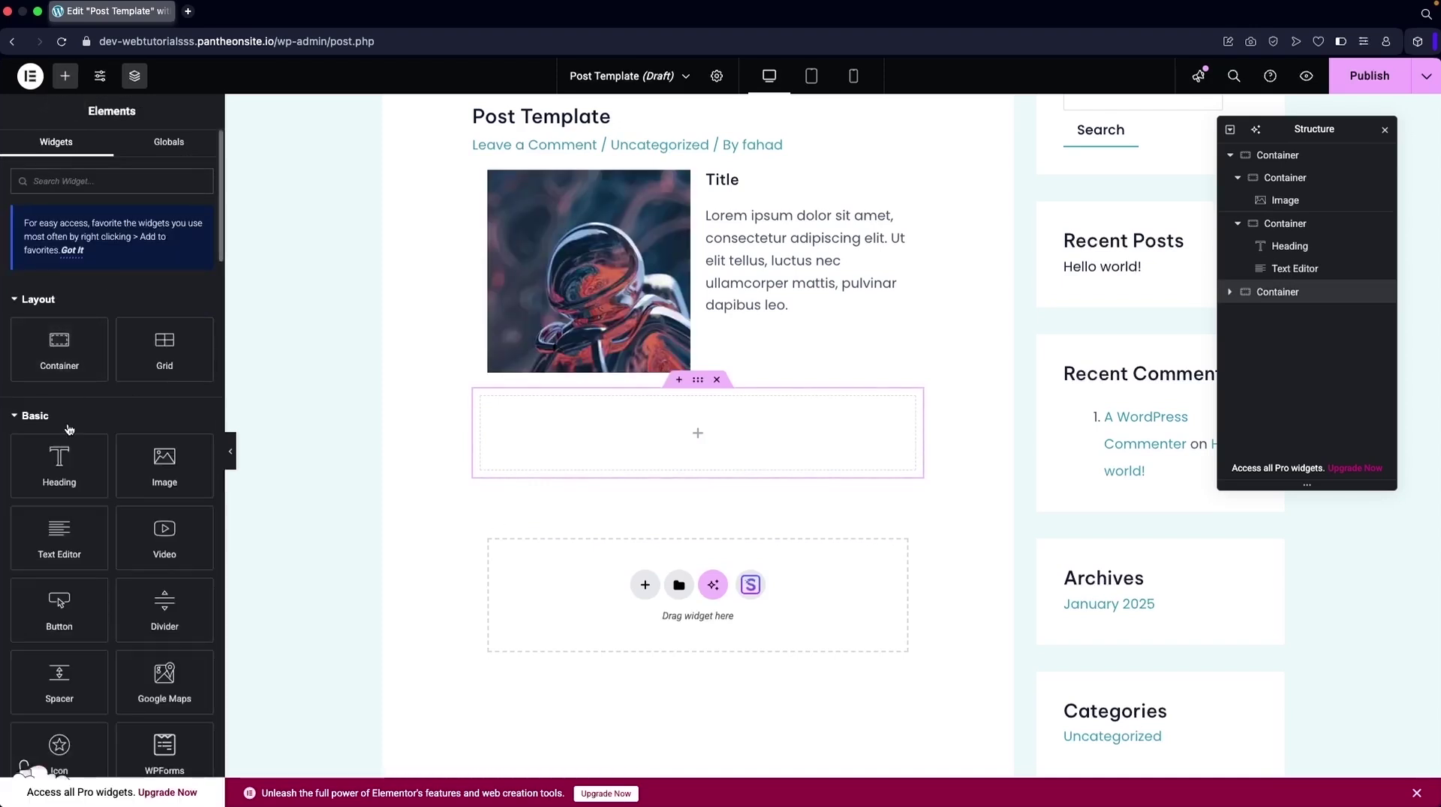
# - Add a Heading widget reading "Main title" to the empty lower container, with a Text Editor widget below it
pyautogui.moveTo(51, 475); pyautogui.dragTo(566, 436)
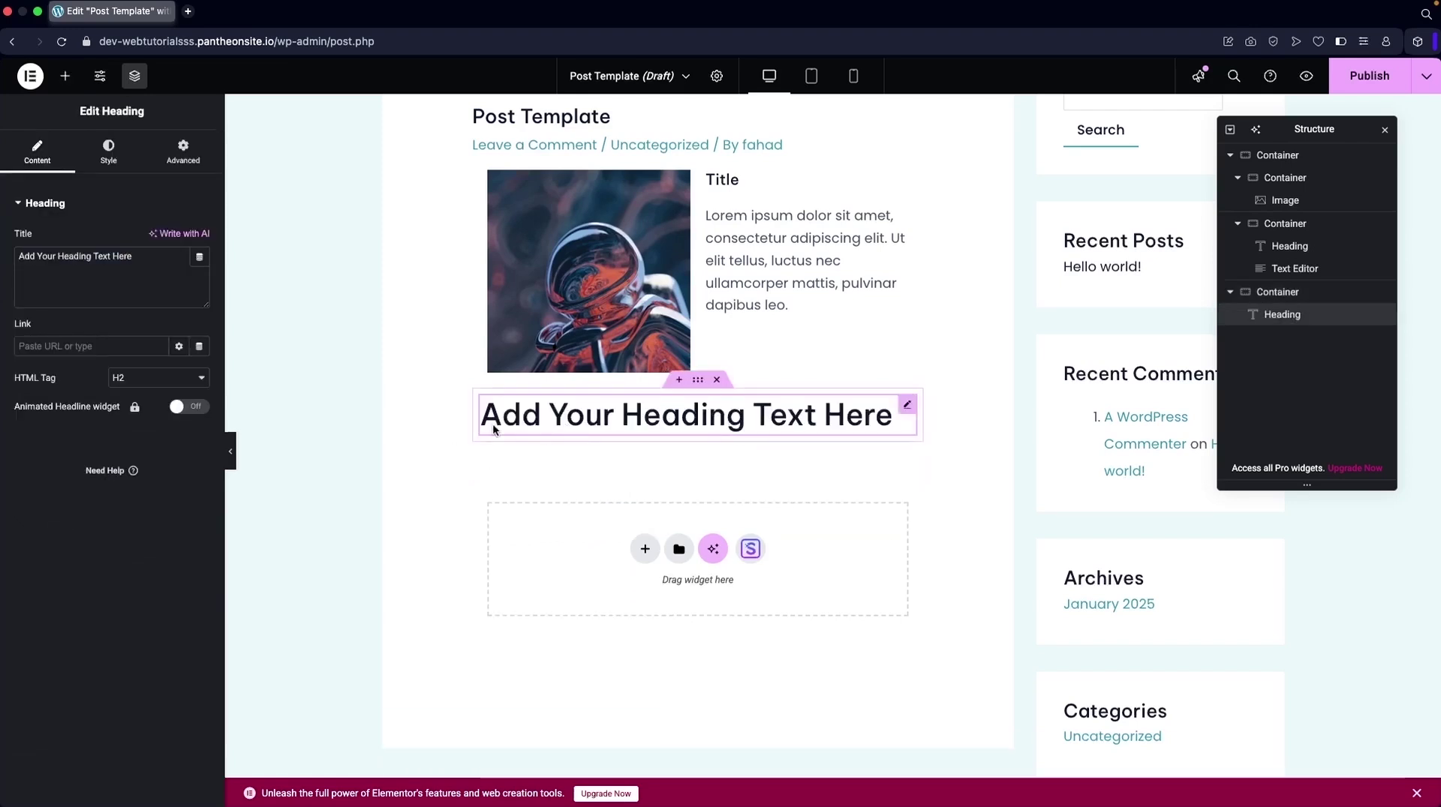
pyautogui.moveTo(135, 256); pyautogui.dragTo(18, 256)
pyautogui.write('Ma')
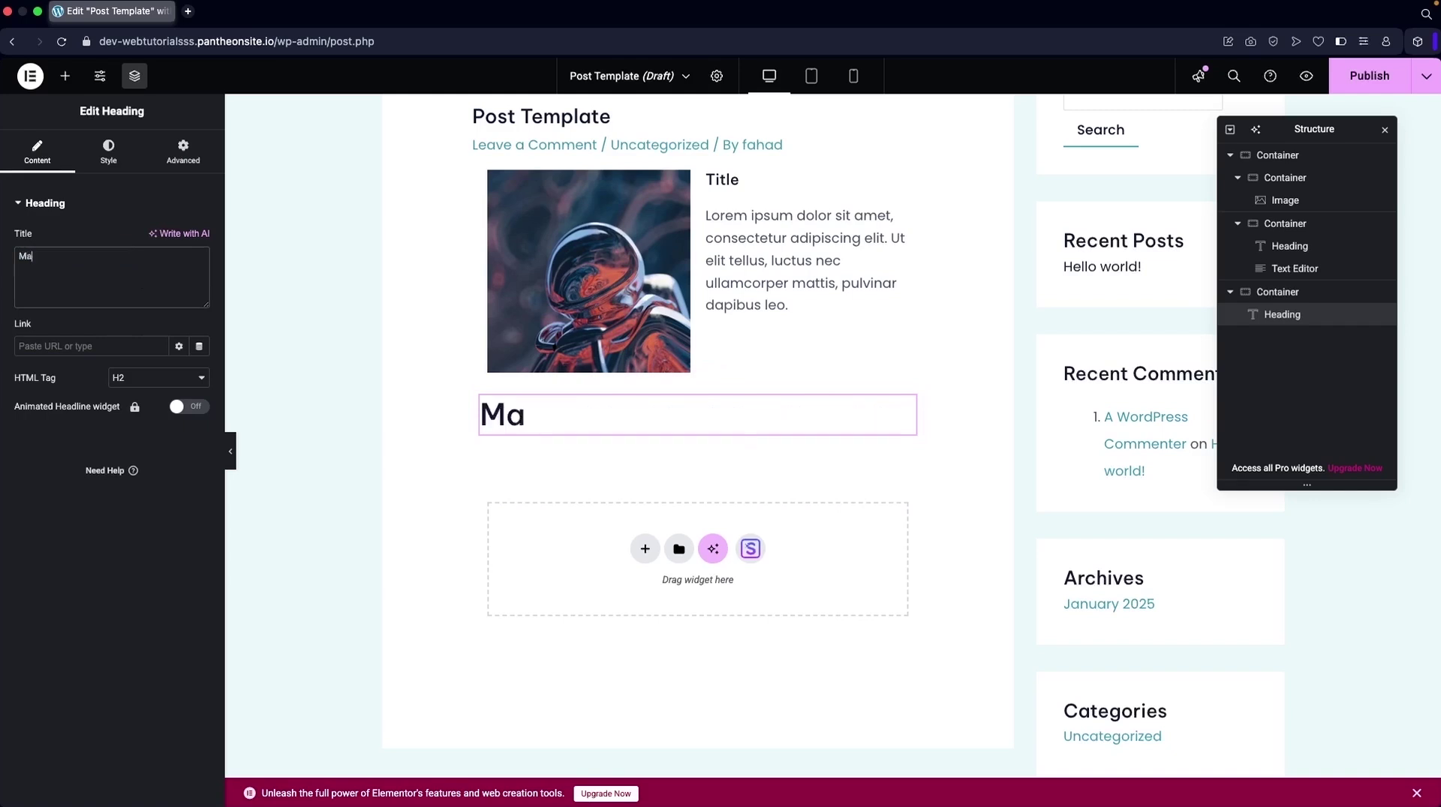
pyautogui.write('in title')
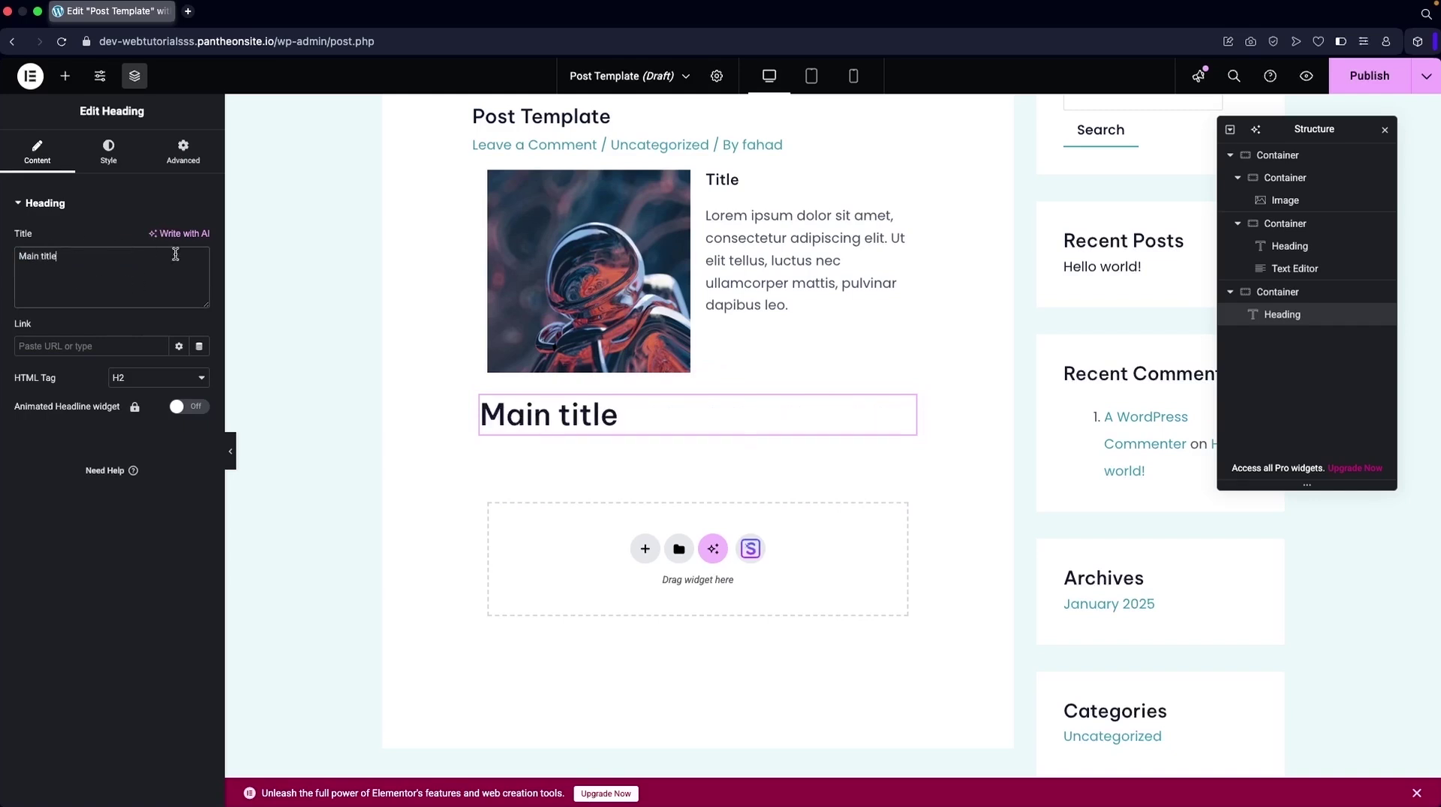
pyautogui.click(65, 75)
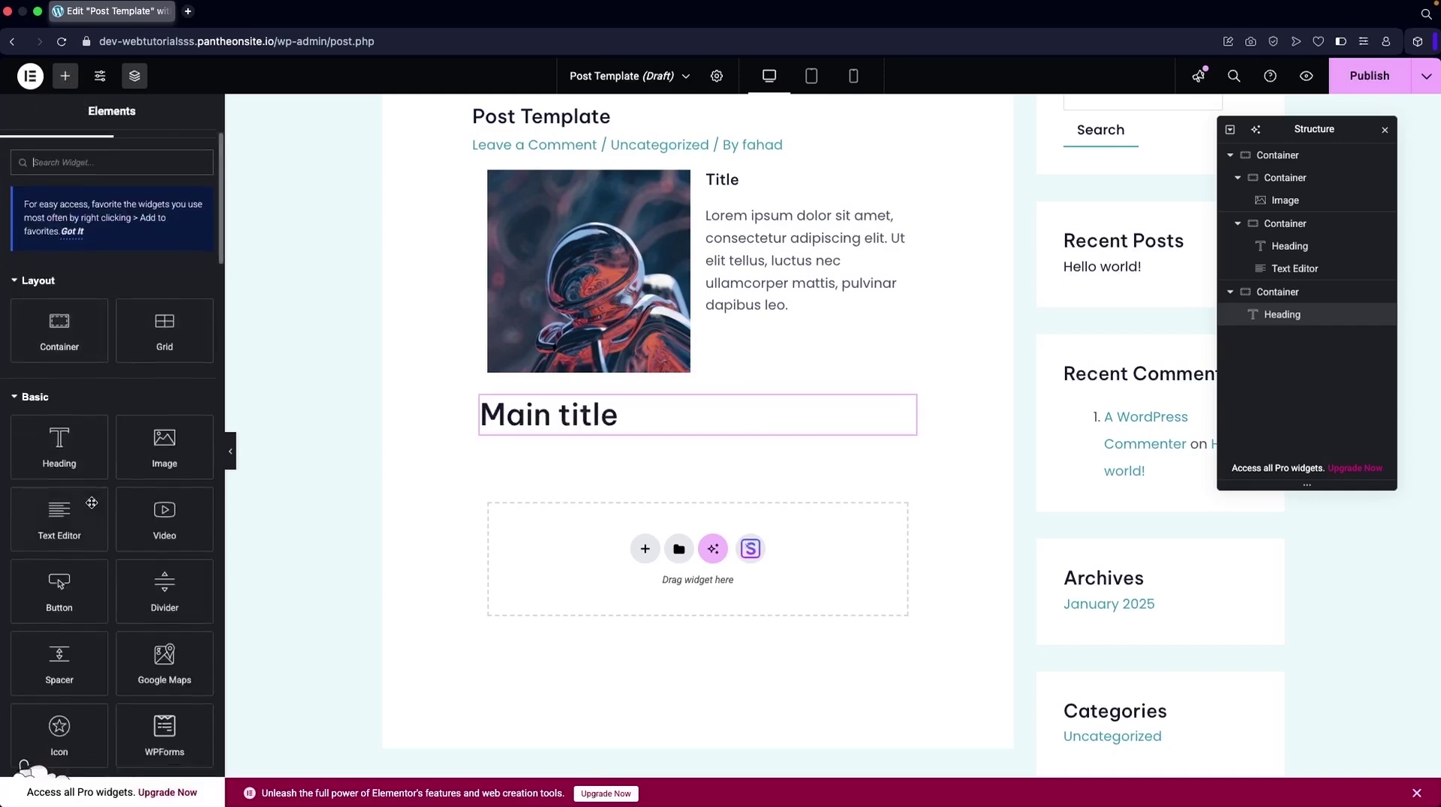
pyautogui.moveTo(63, 459); pyautogui.dragTo(614, 425)
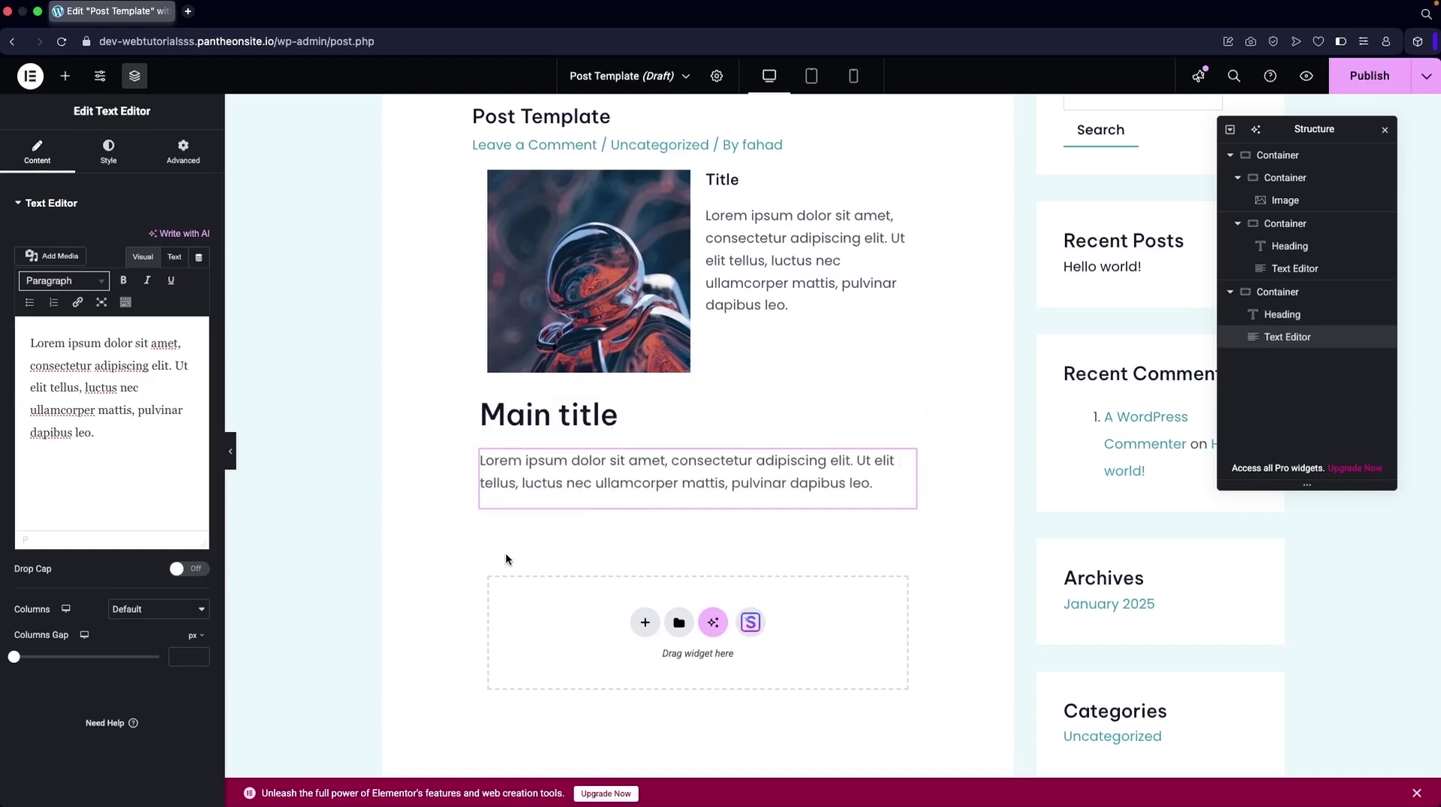
# - Search the widgets for "icon" and place an Icon List widget below the text in the lower container
pyautogui.scroll(-1, 506, 507)
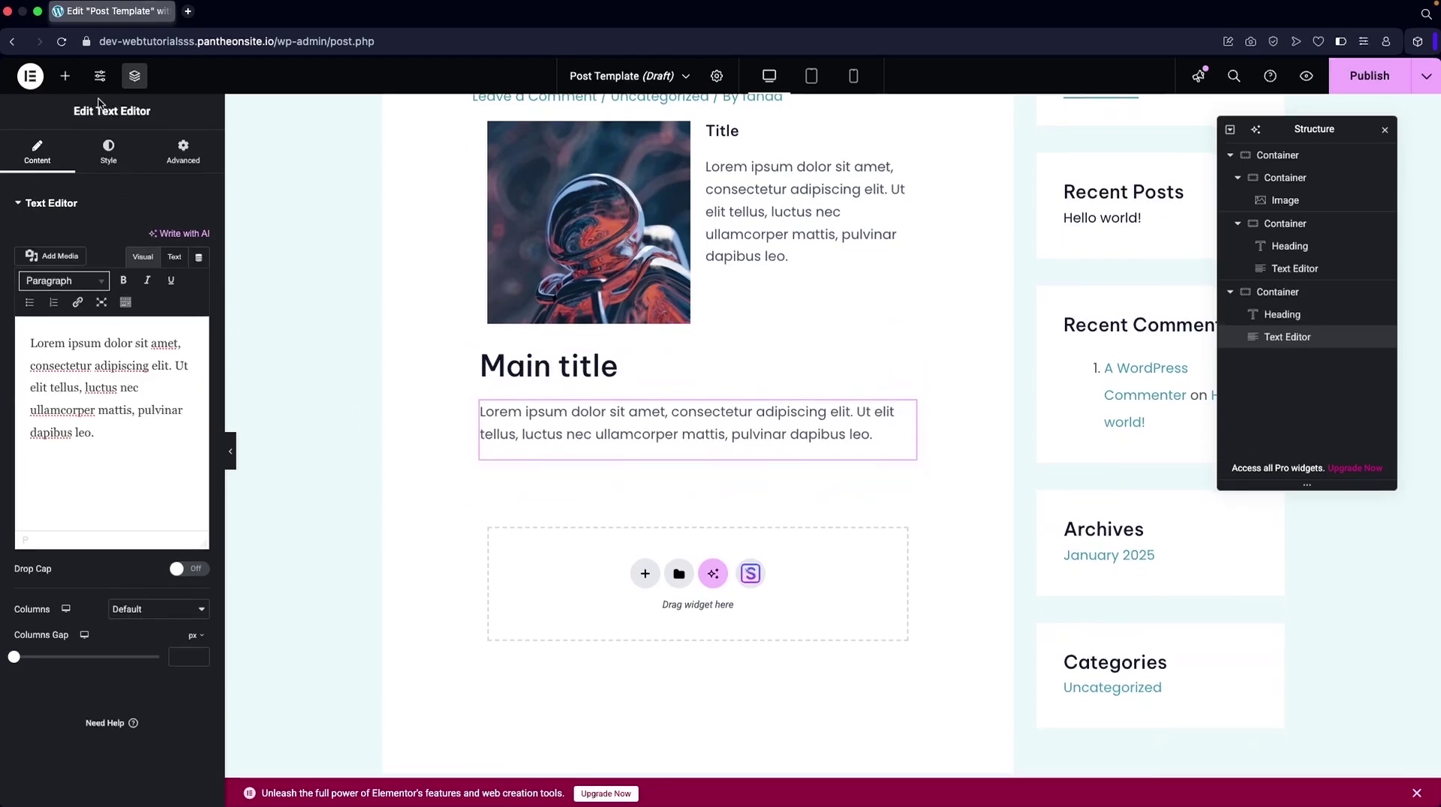
pyautogui.click(65, 76)
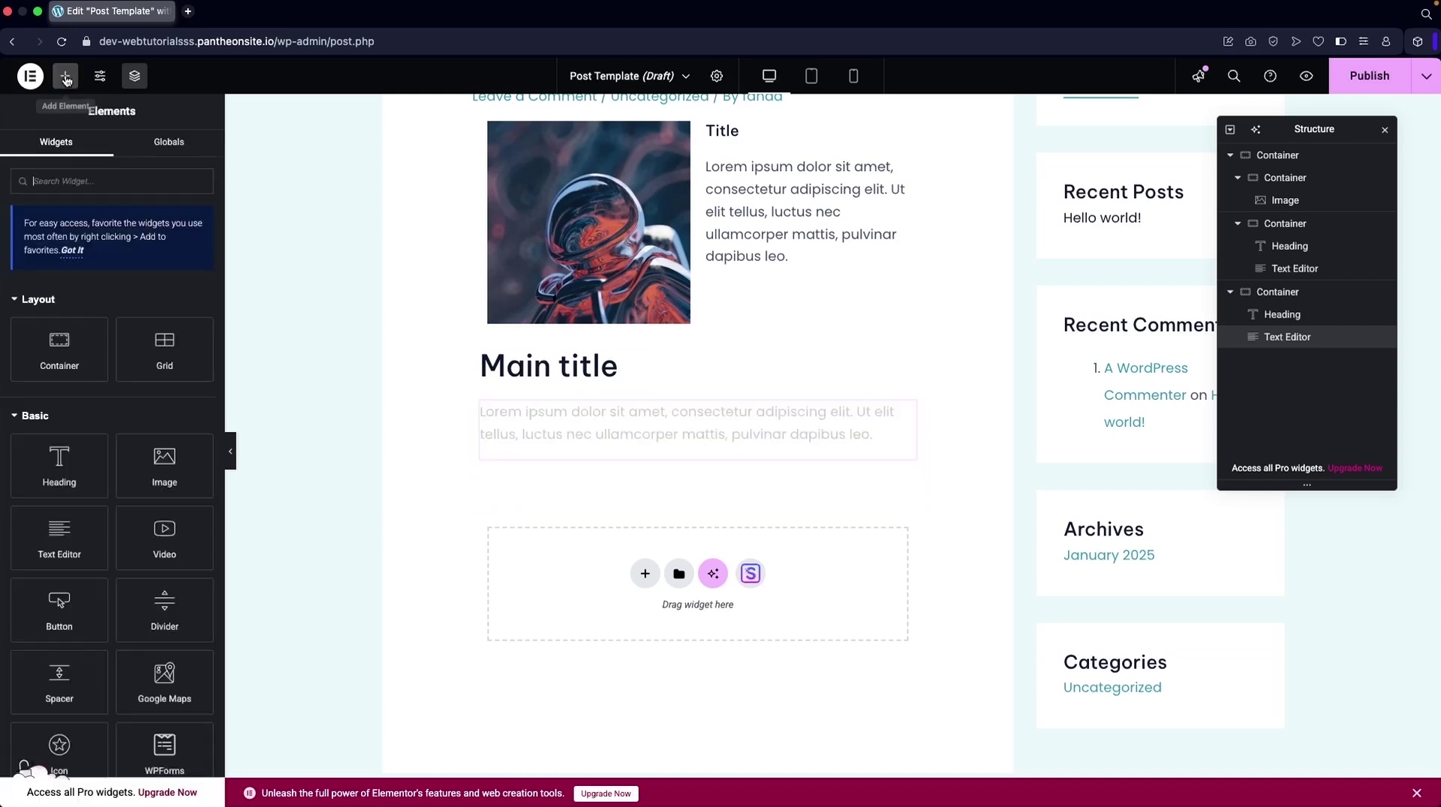
pyautogui.click(83, 181)
pyautogui.write('icond')
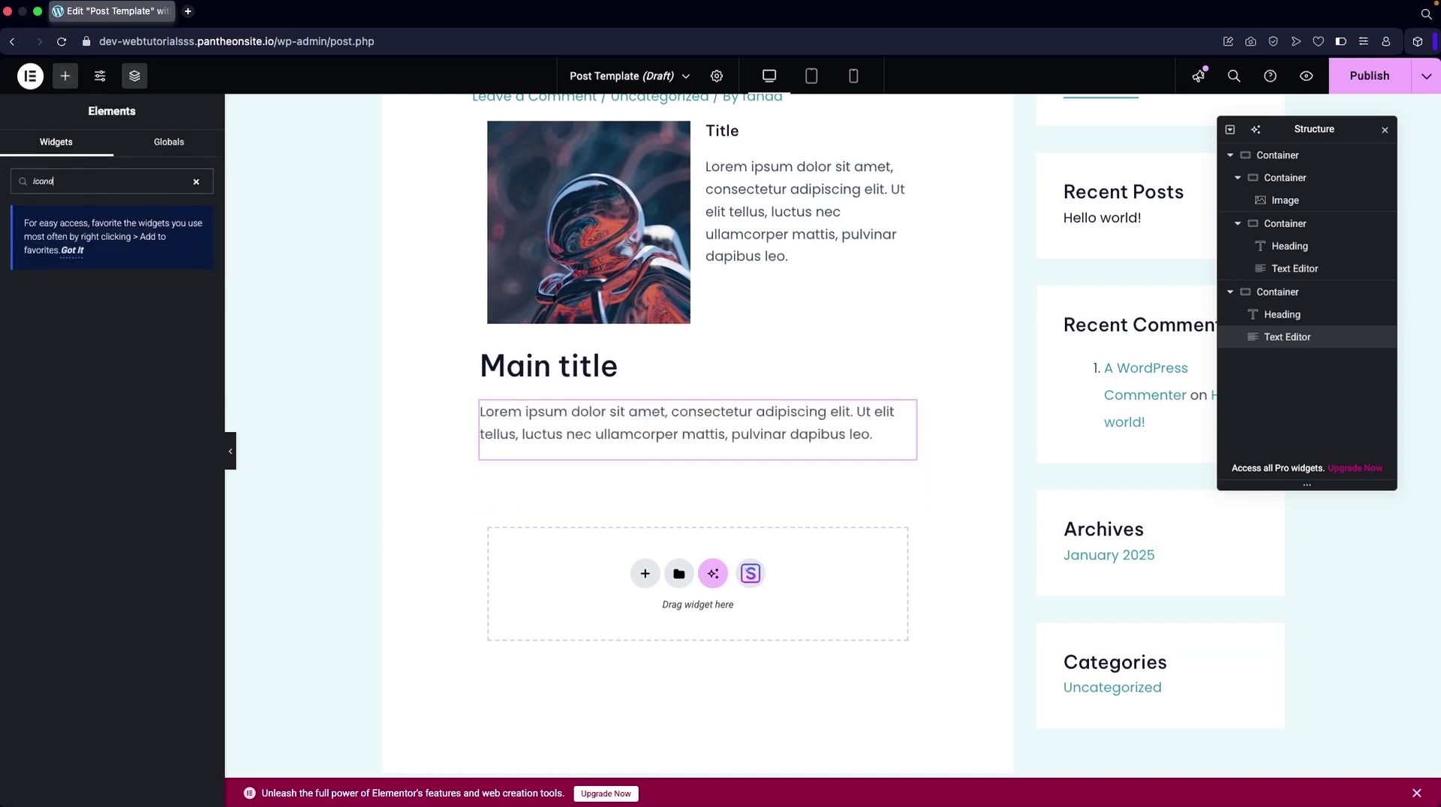
pyautogui.press('BackSpace')
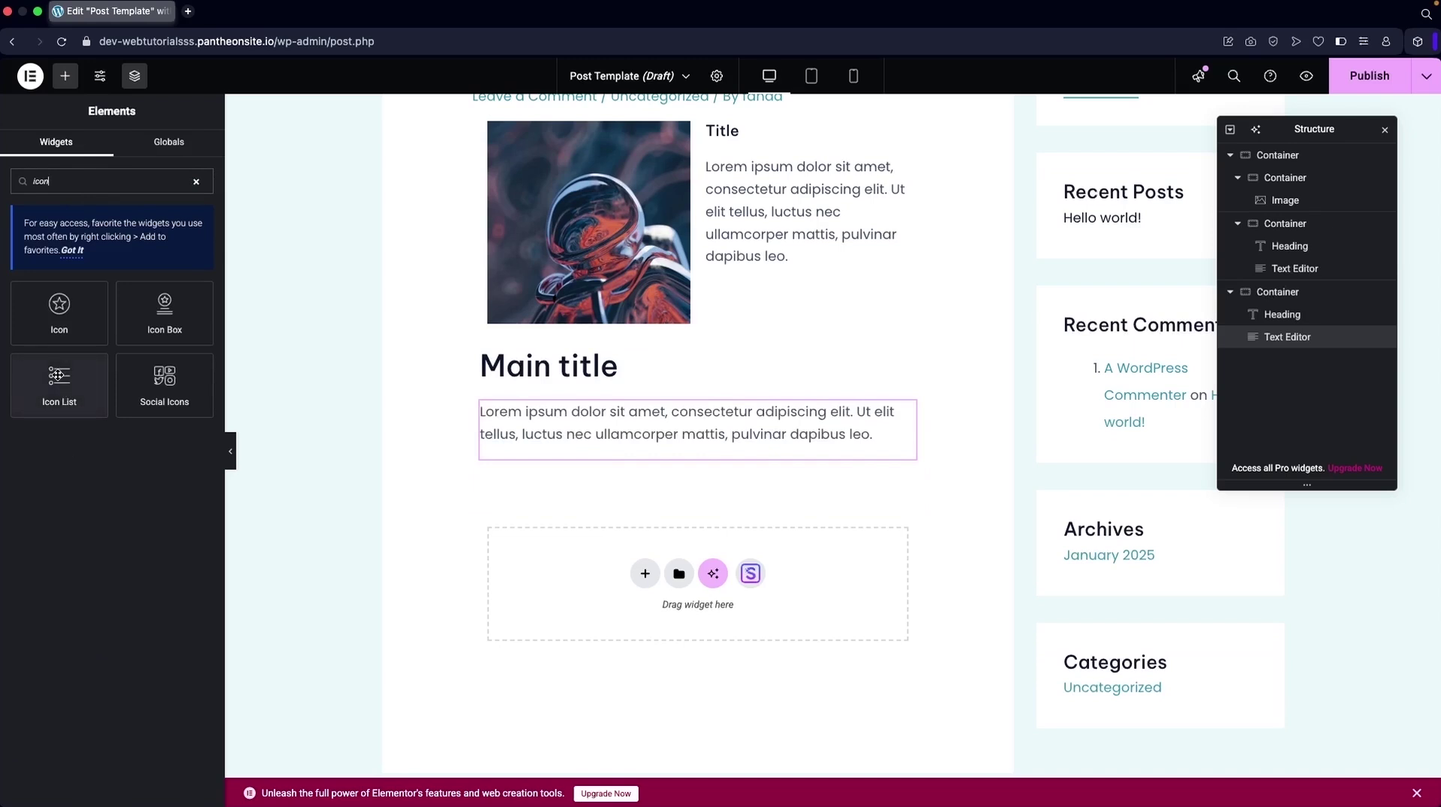
pyautogui.moveTo(49, 387); pyautogui.dragTo(607, 444)
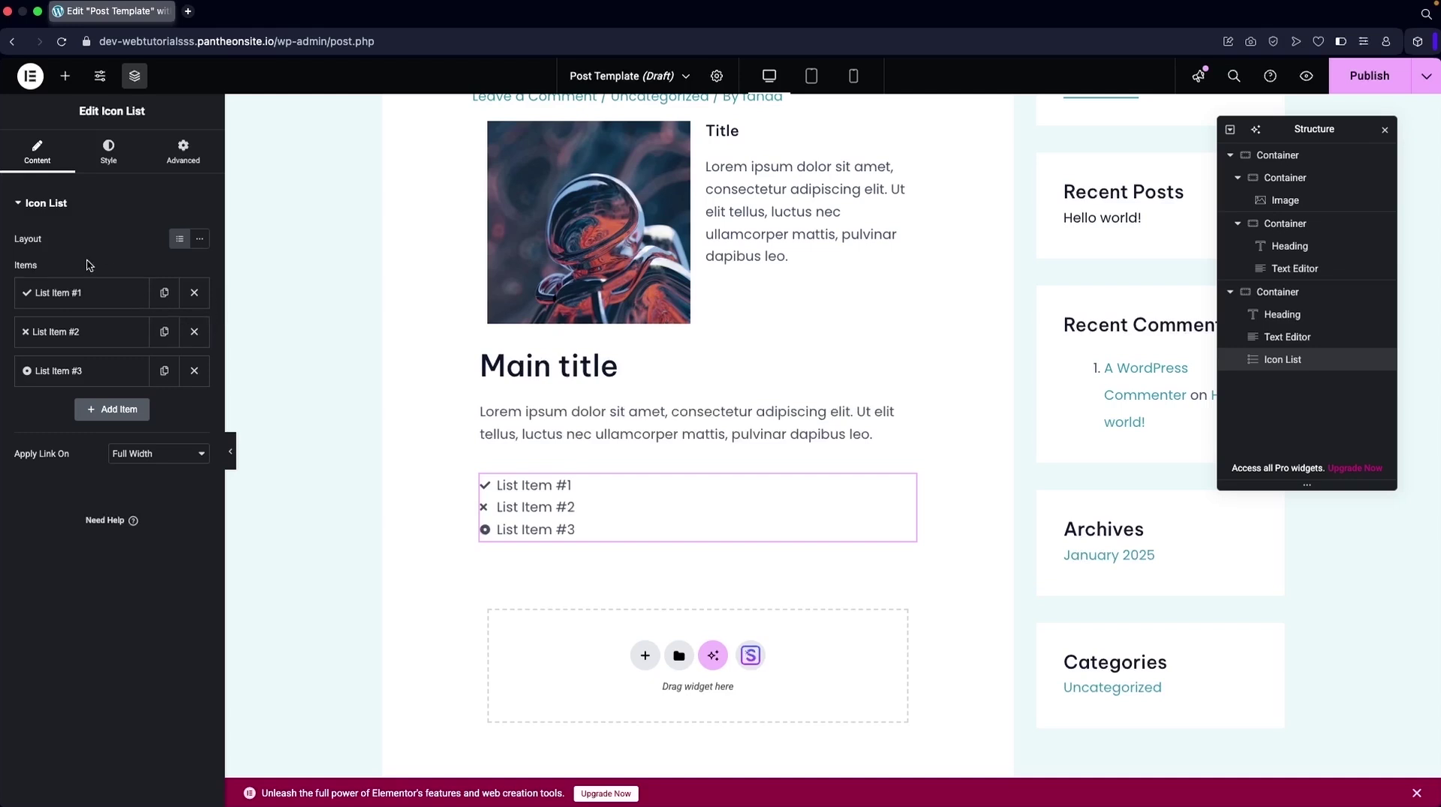
# - Remove the icons from all three items of the Icon List
pyautogui.click(90, 295)
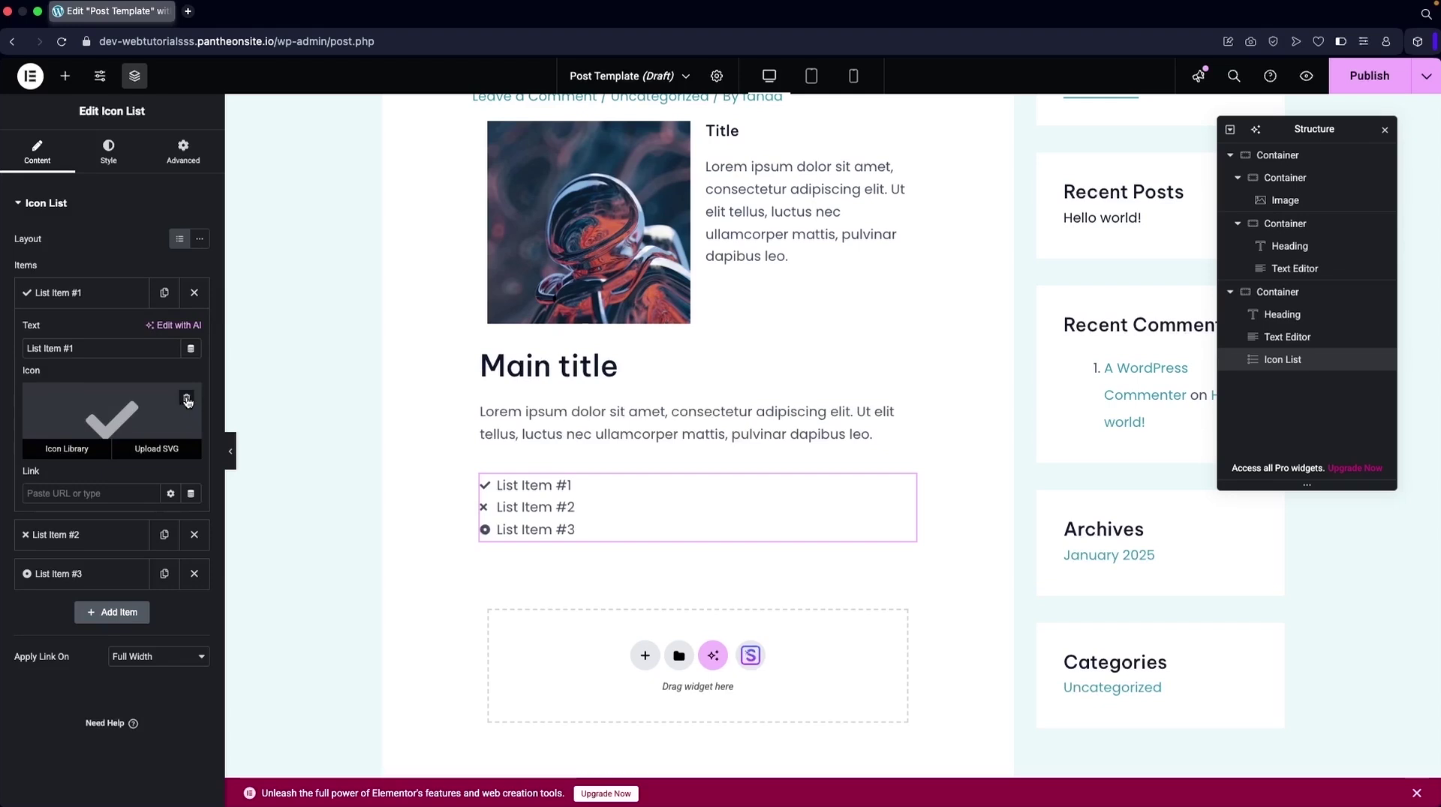
pyautogui.click(187, 401)
pyautogui.click(75, 537)
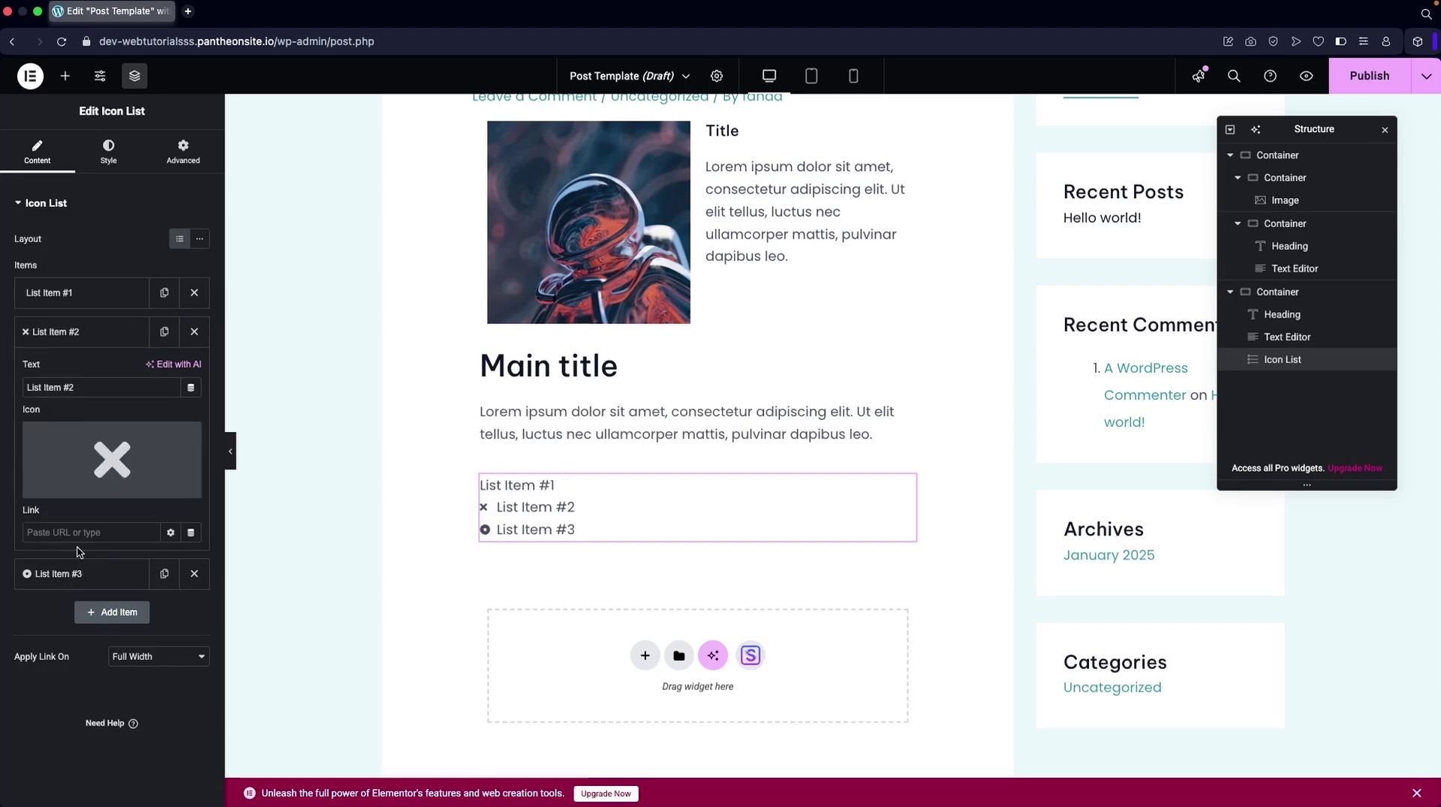
pyautogui.click(186, 437)
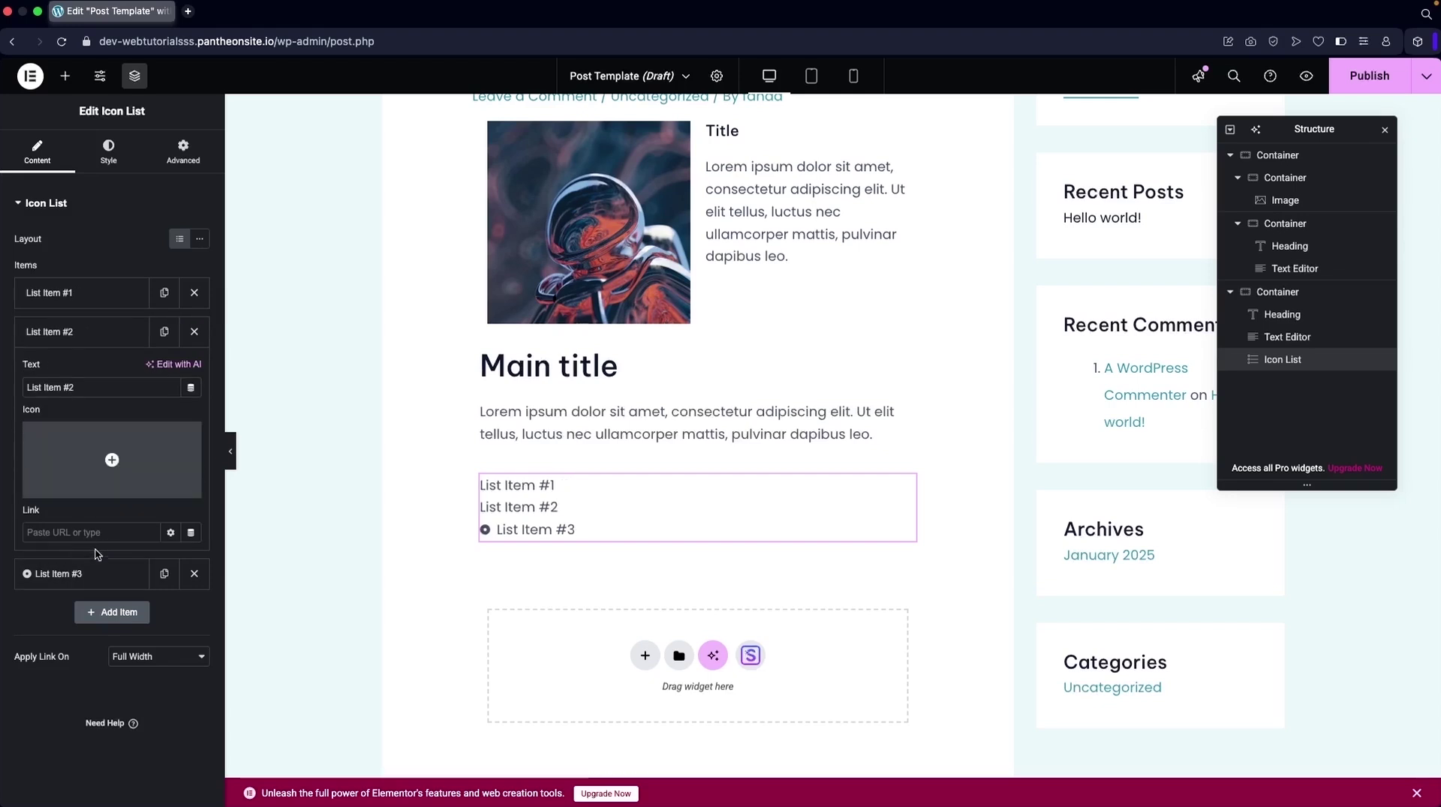
pyautogui.click(91, 573)
pyautogui.click(191, 477)
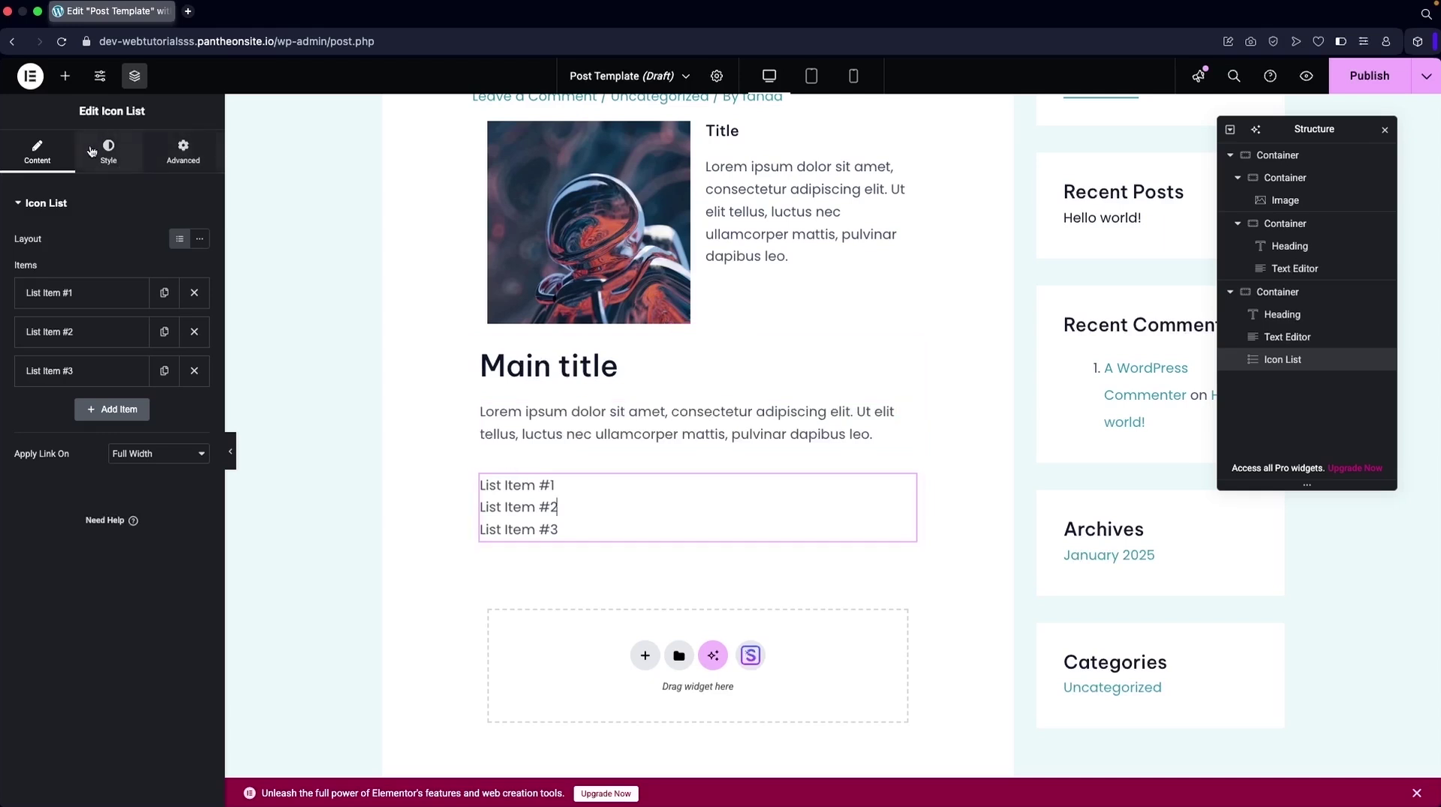
# - Add a Button widget below the Icon List and set its text to "Contact US"
pyautogui.click(65, 76)
pyautogui.scroll(-2, 83, 225)
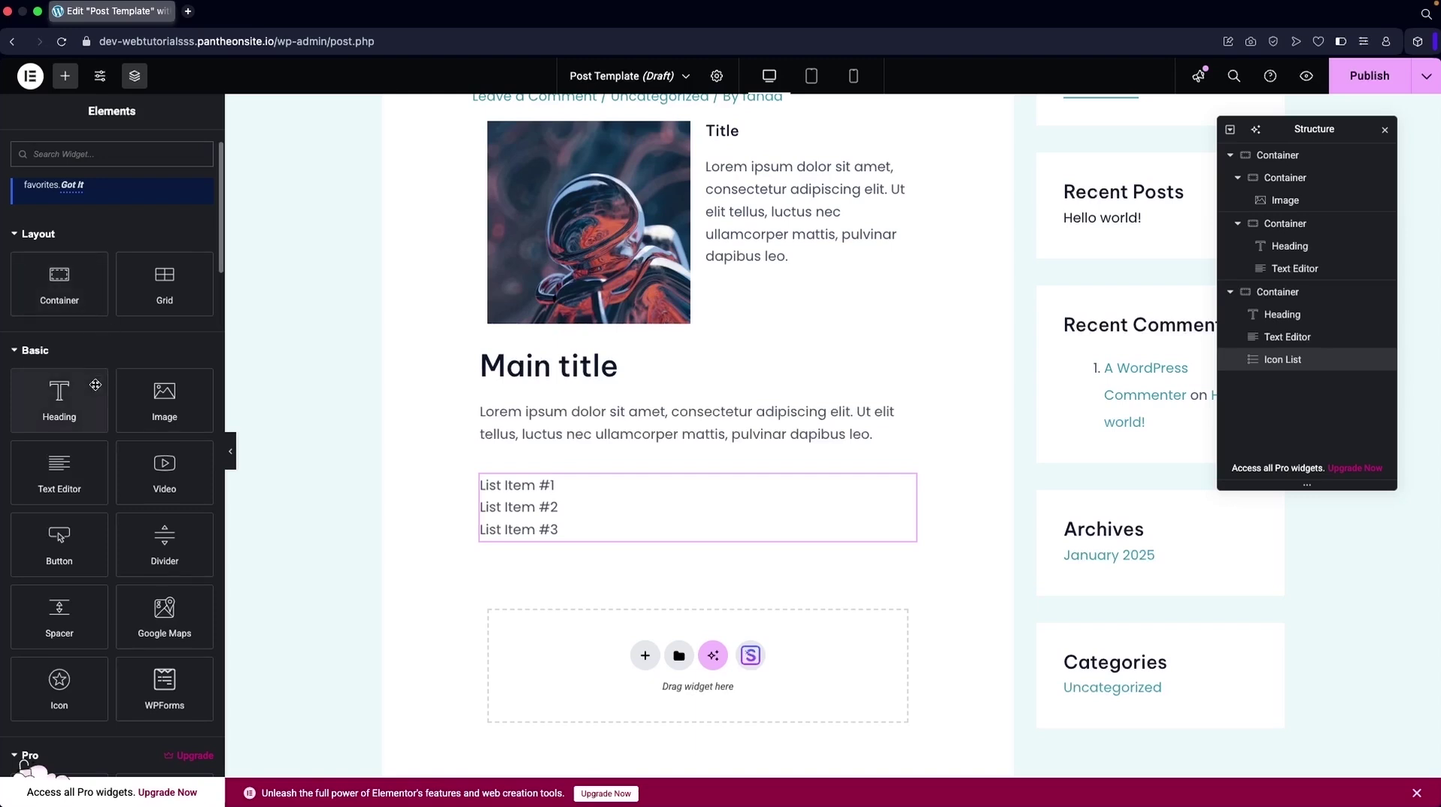
pyautogui.scroll(-2, 96, 385)
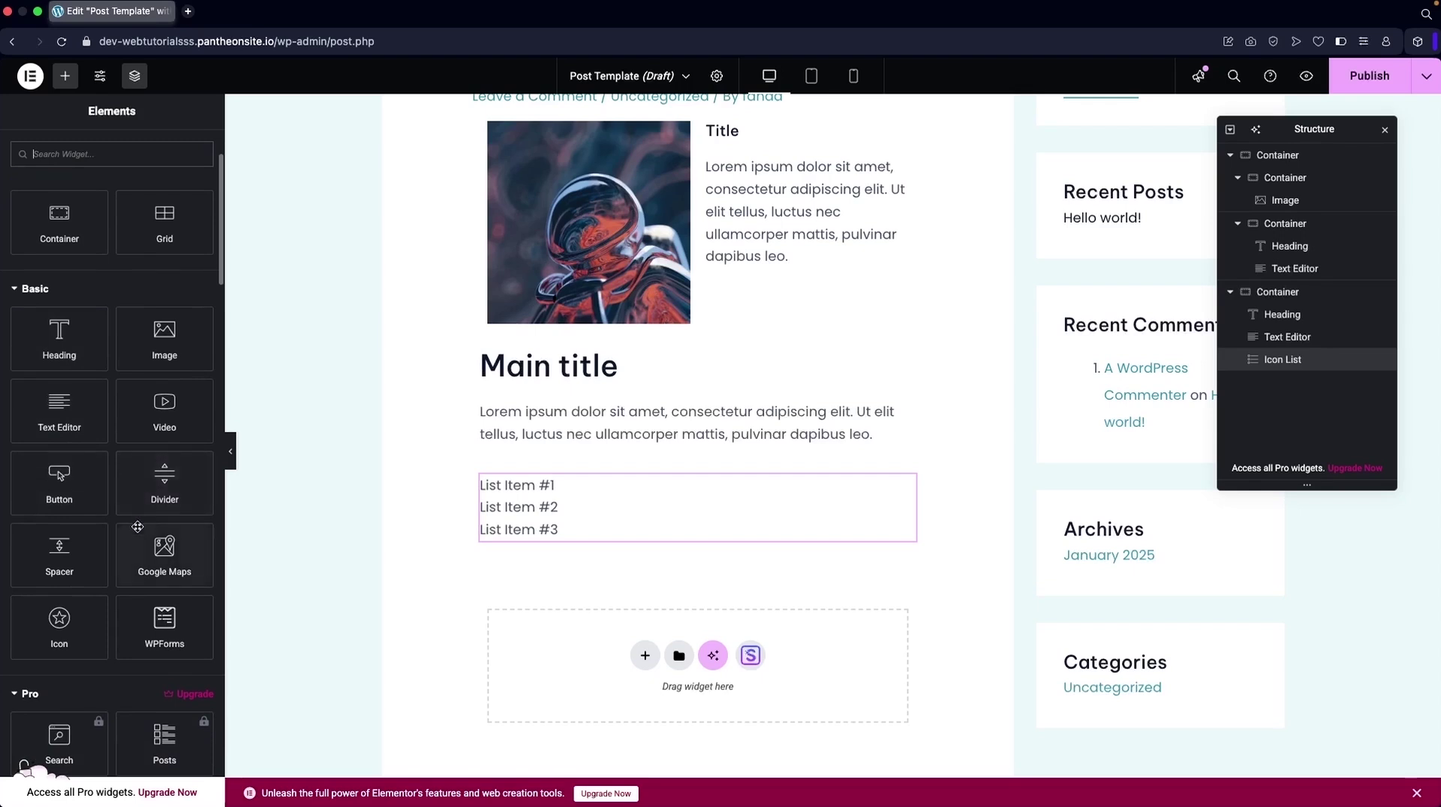
pyautogui.scroll(-1, 112, 534)
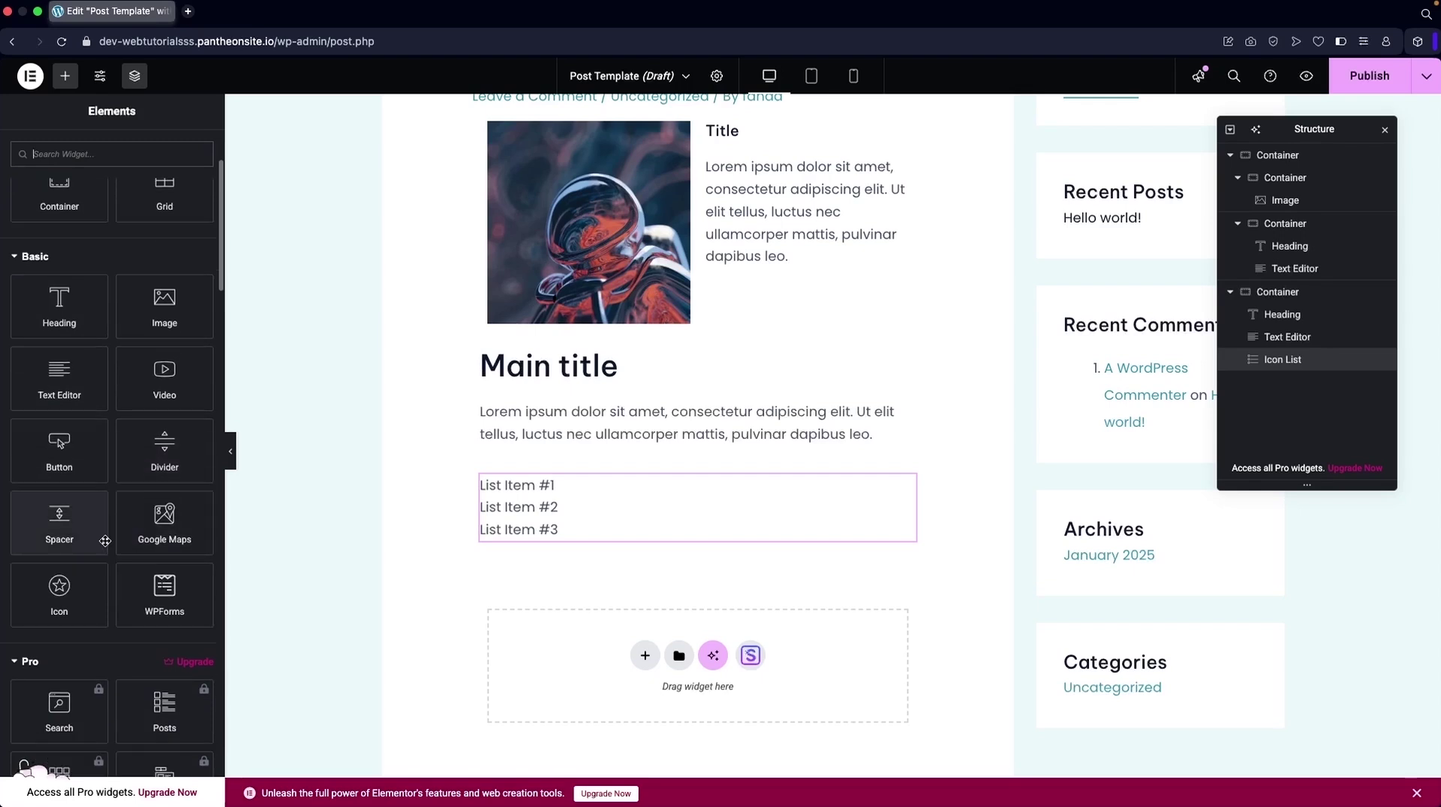
pyautogui.moveTo(59, 454); pyautogui.dragTo(587, 540)
pyautogui.write('Con')
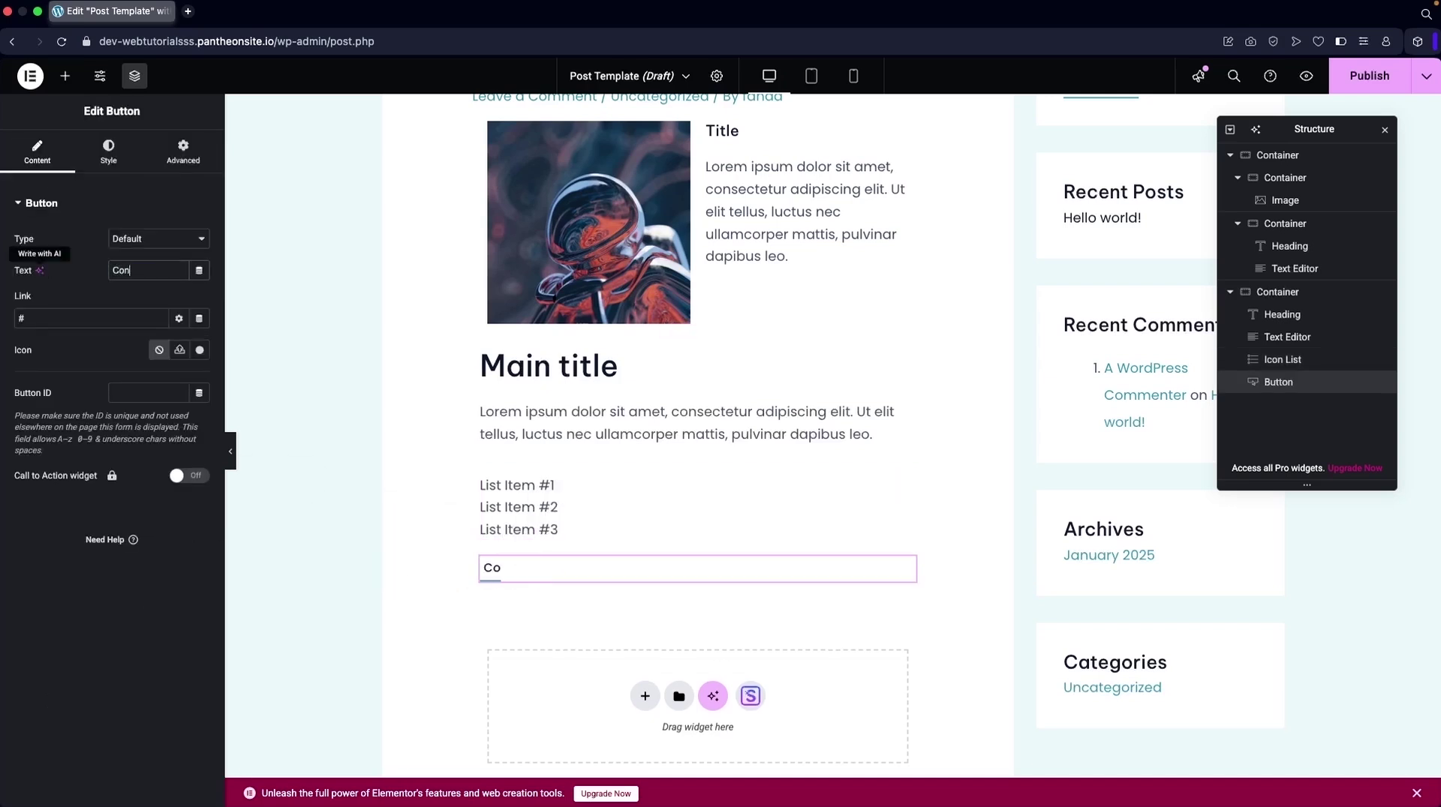
pyautogui.write('tact US')
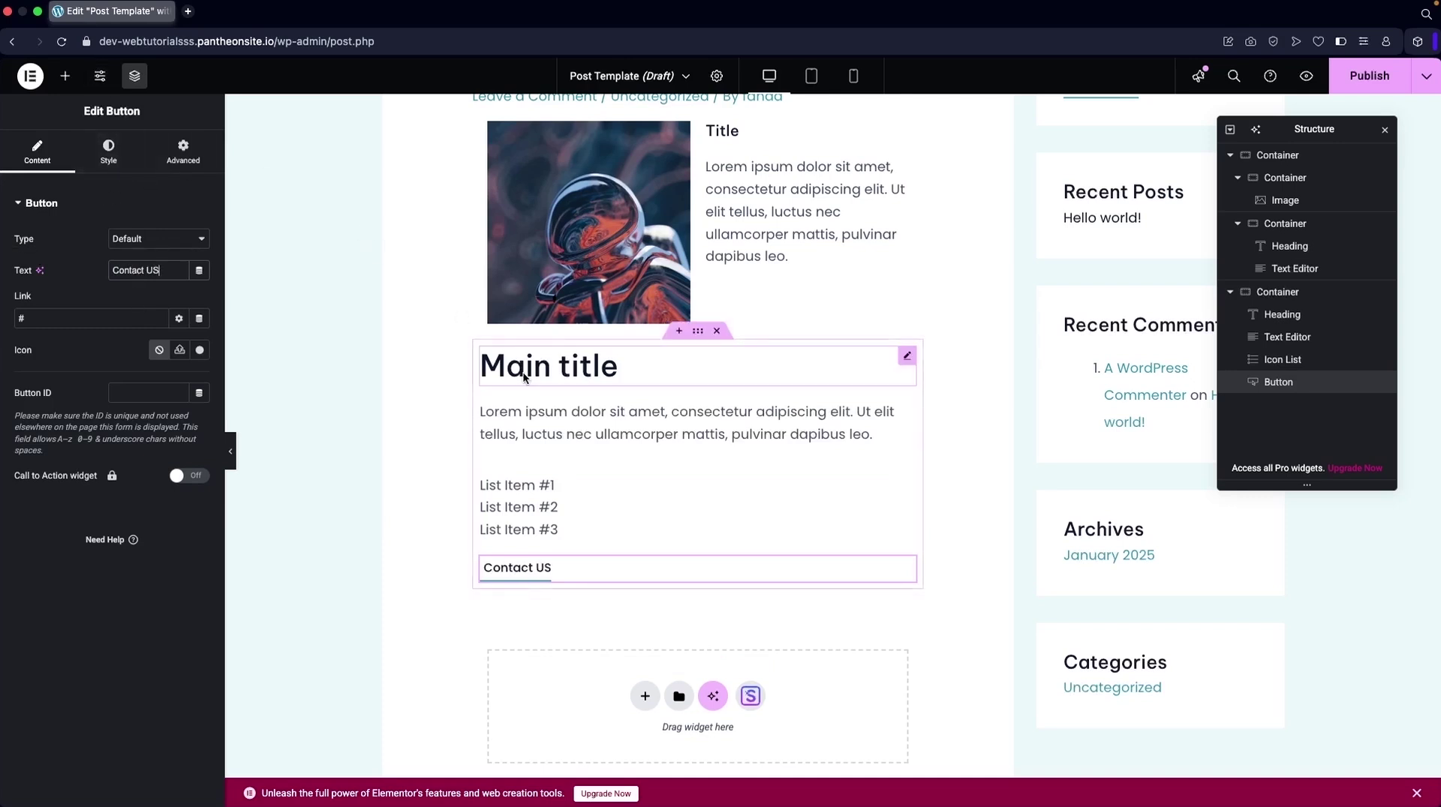
# - Try the "Contact US" button in the center position, and set its position to Left
pyautogui.click(524, 377)
pyautogui.click(103, 156)
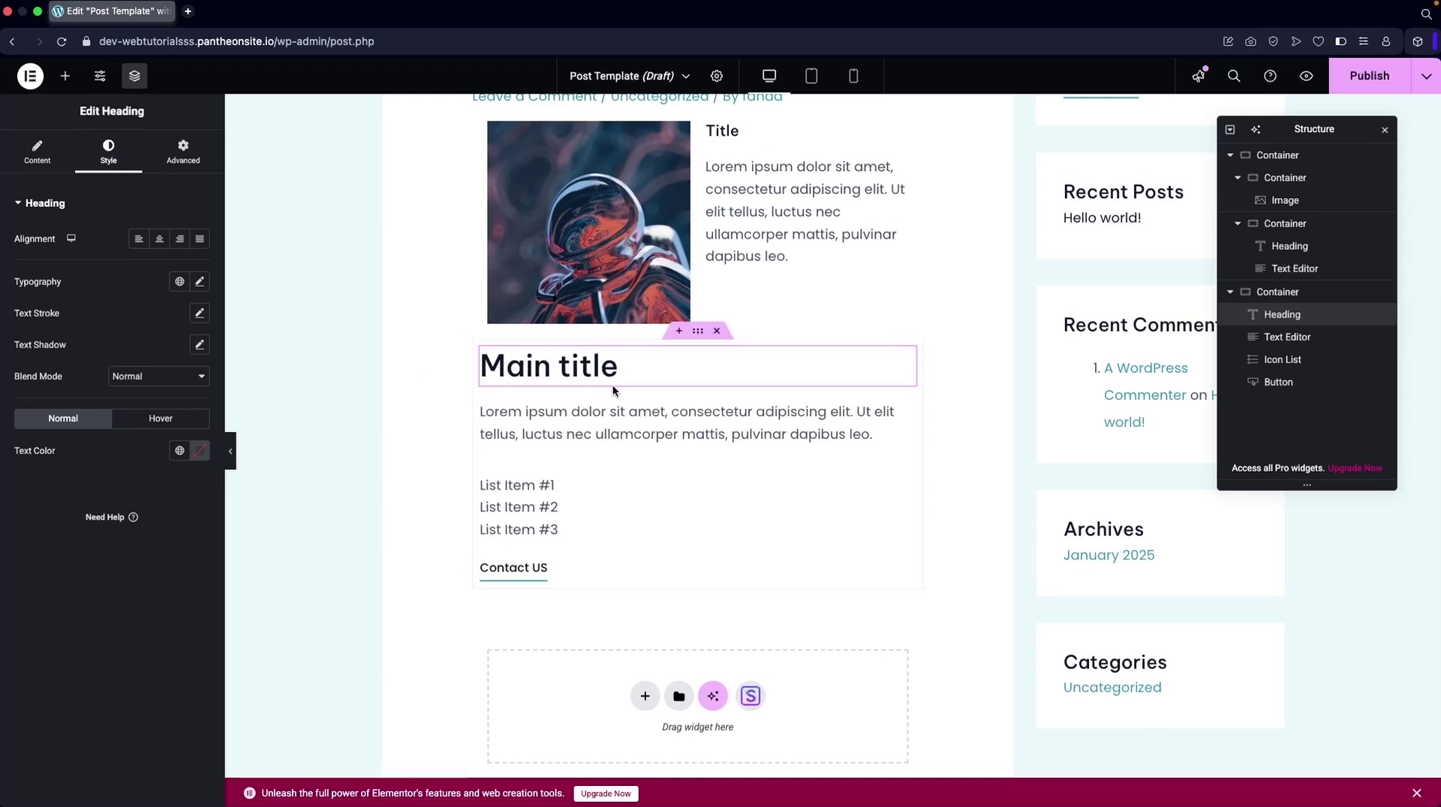
pyautogui.click(513, 568)
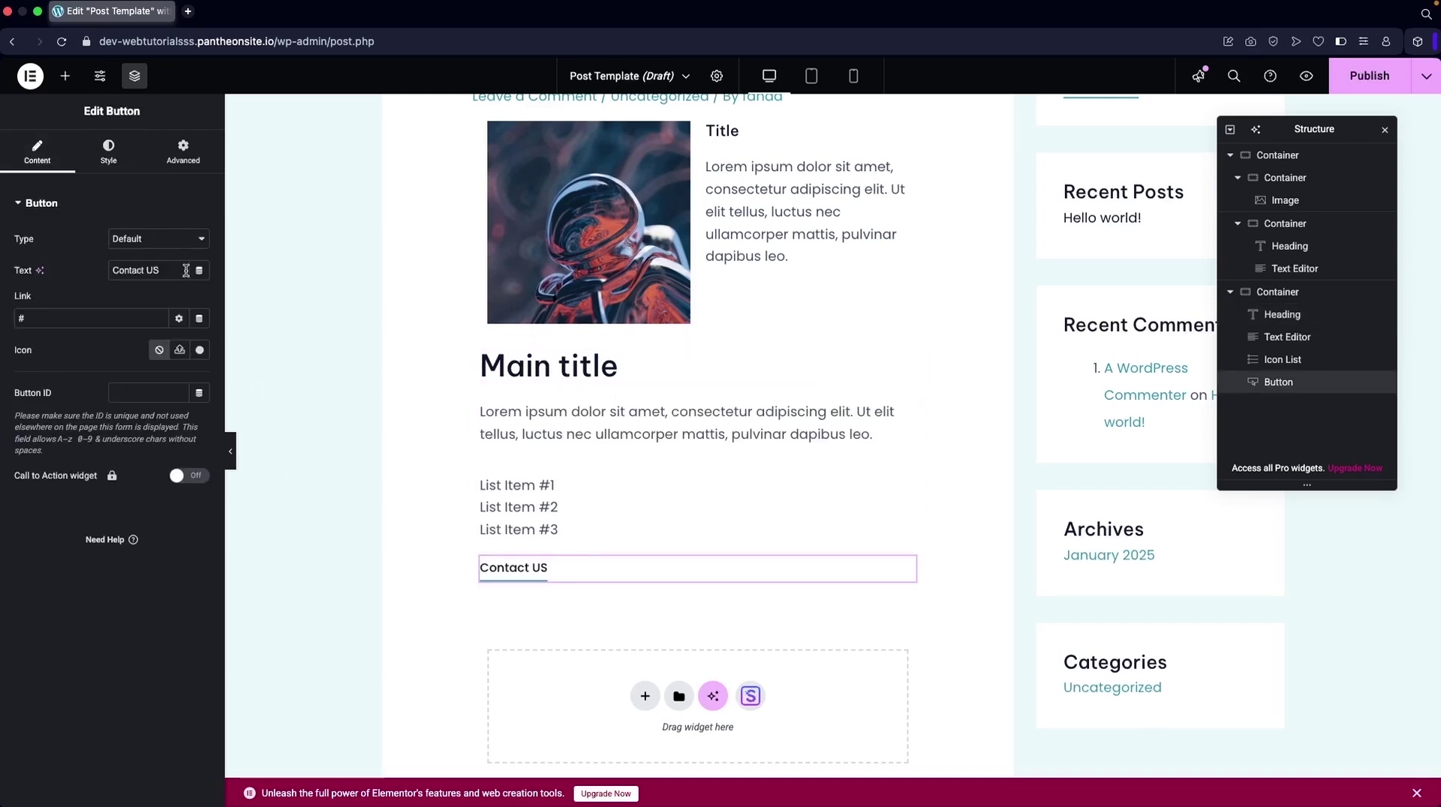
pyautogui.click(114, 164)
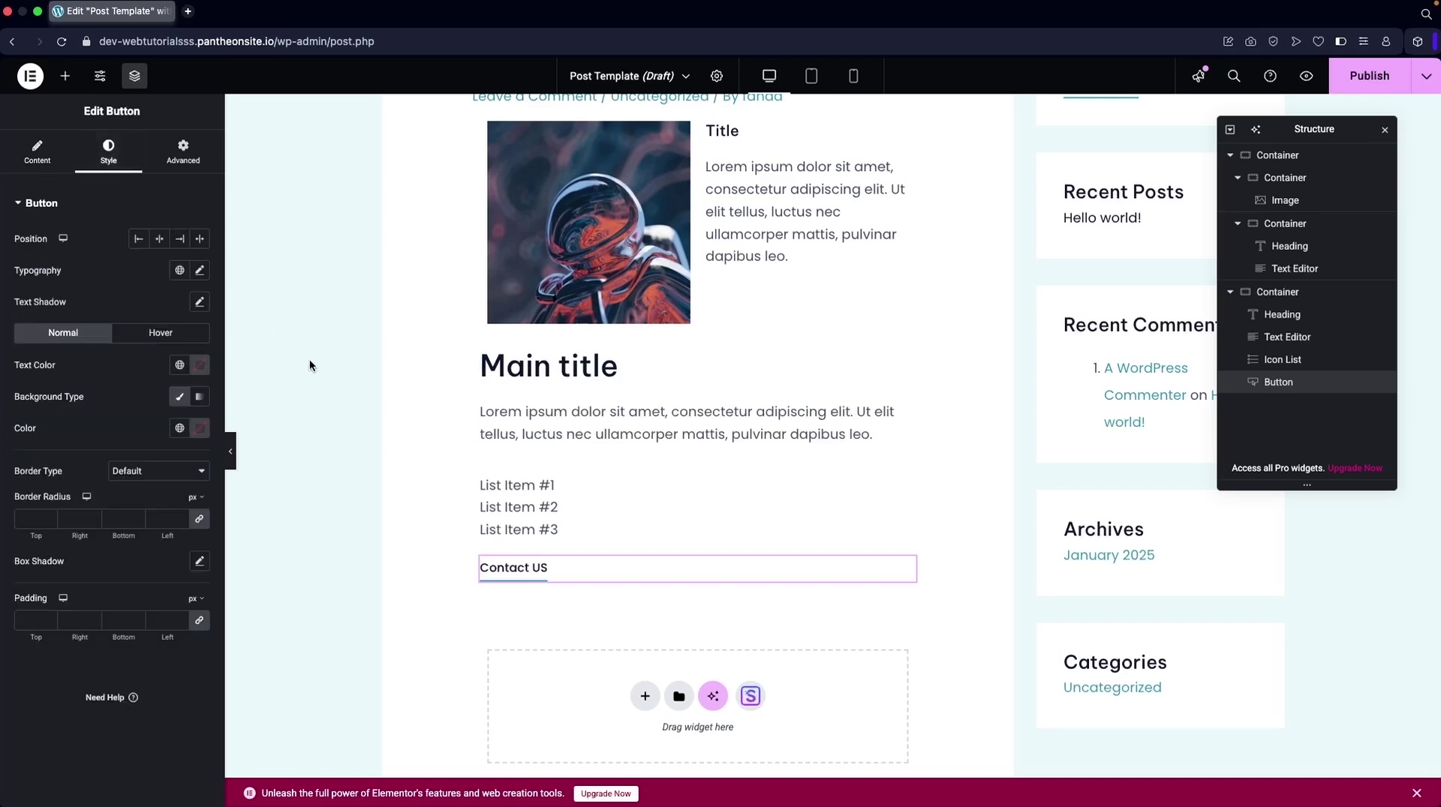
pyautogui.click(155, 238)
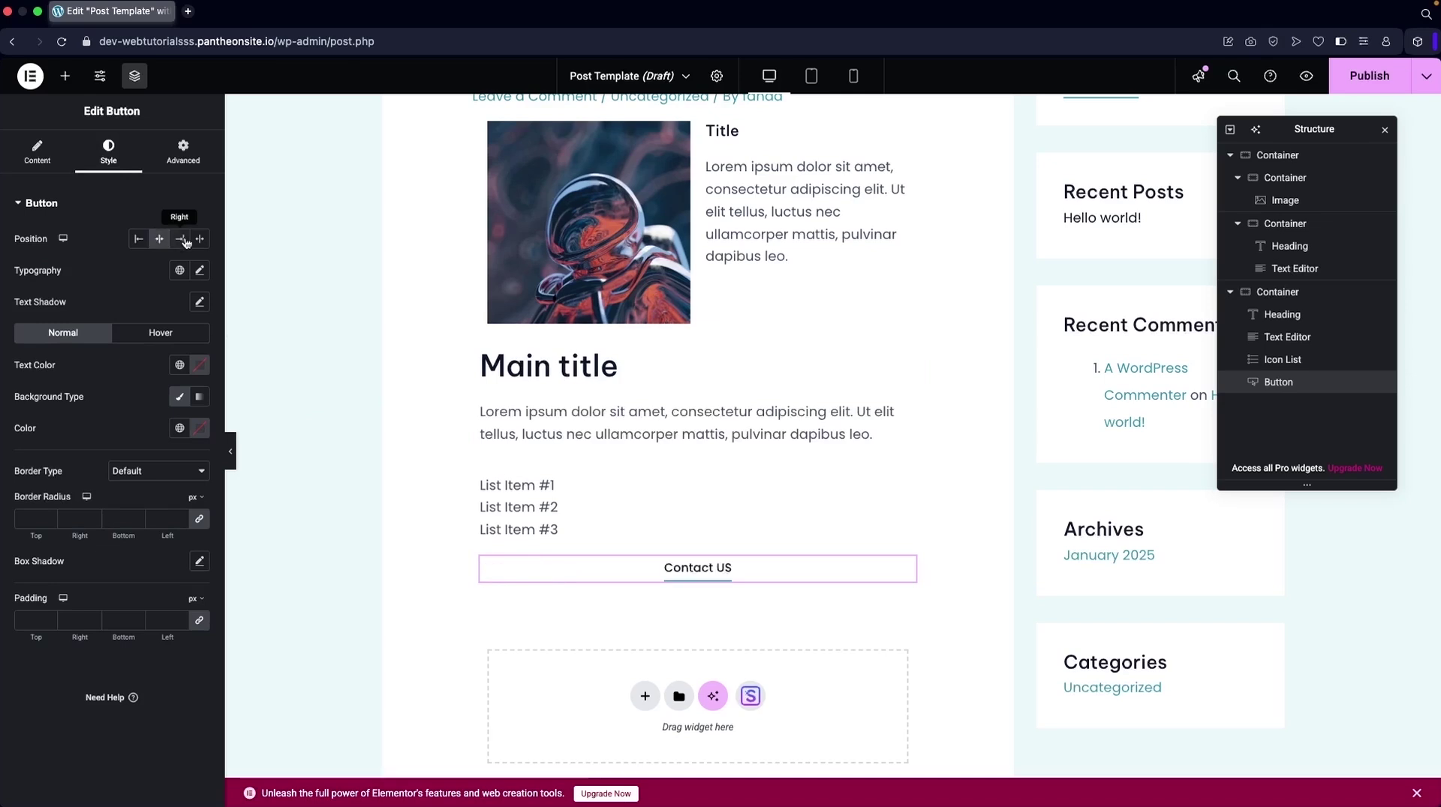
pyautogui.click(140, 239)
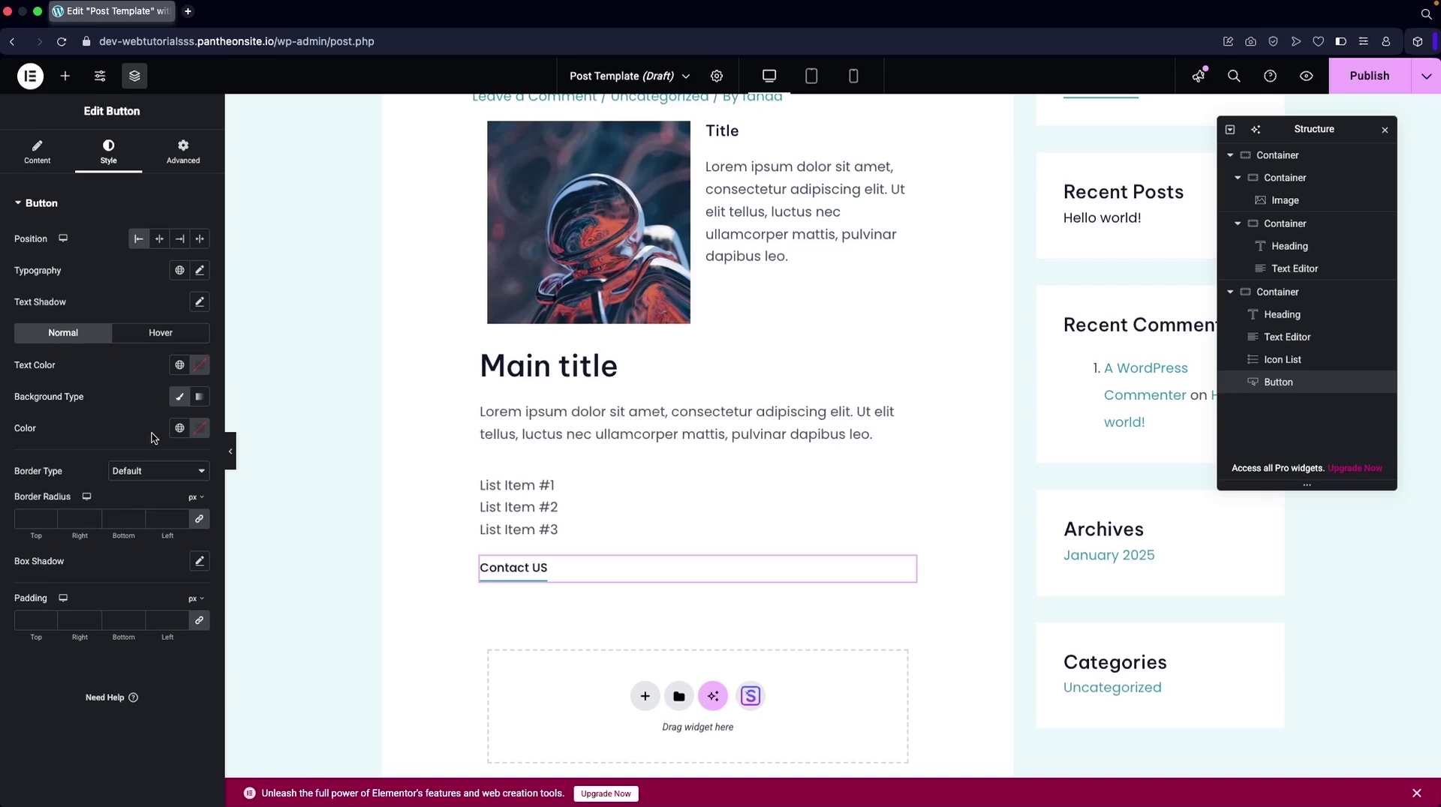
# - Set the "Contact US" button's normal background color to #000000 and its text color to white
pyautogui.click(200, 429)
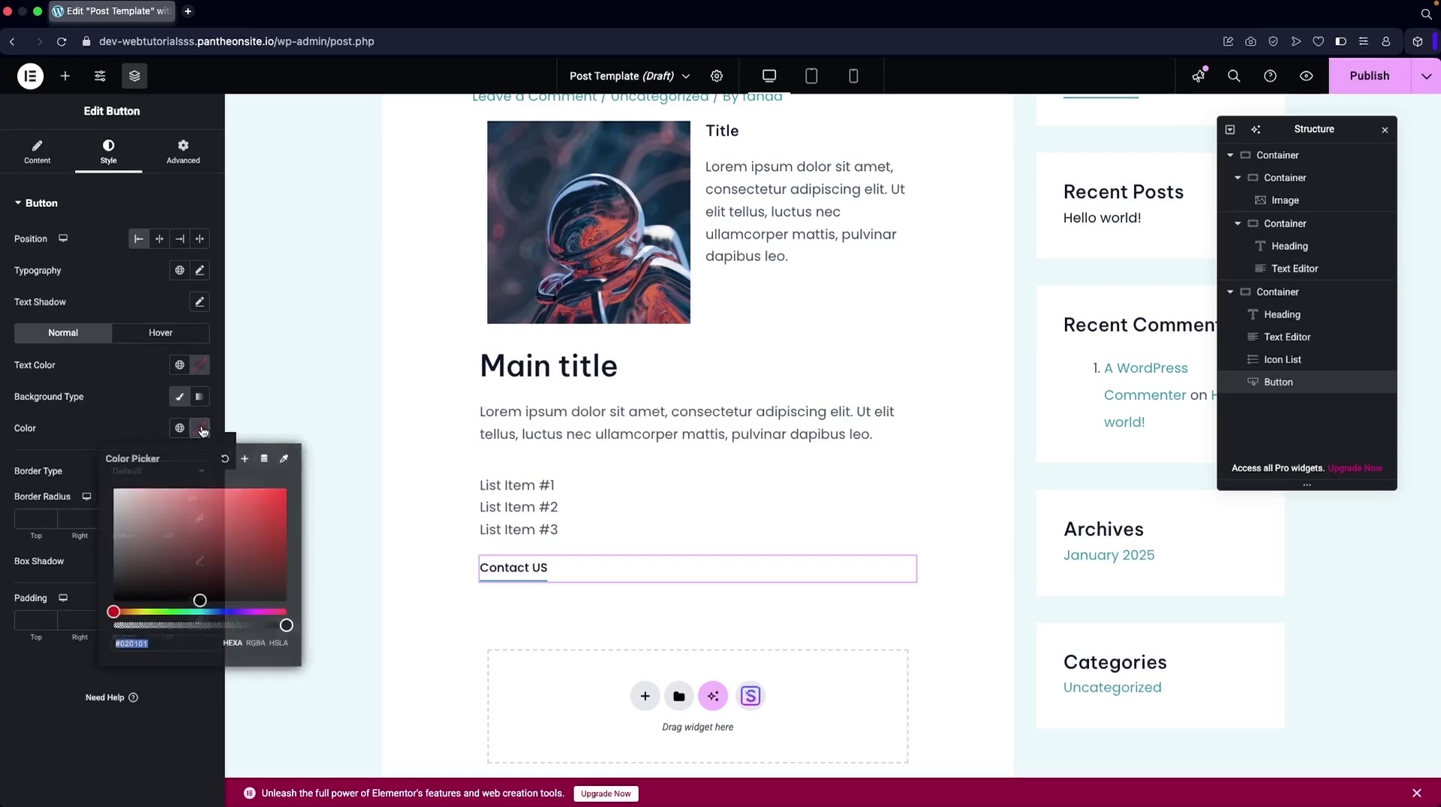
pyautogui.write('#000000')
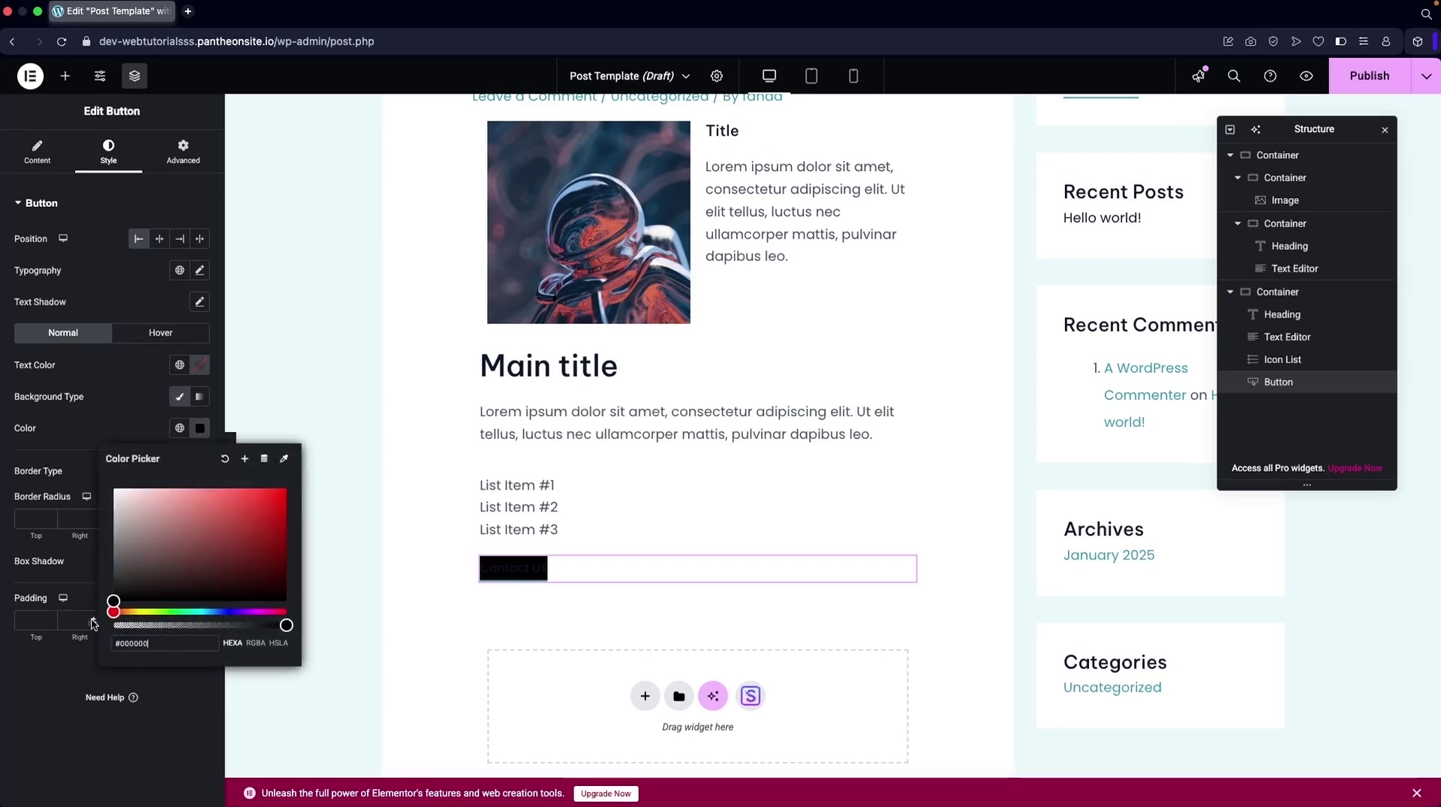
pyautogui.click(90, 428)
pyautogui.click(199, 364)
pyautogui.moveTo(148, 471); pyautogui.dragTo(95, 425)
pyautogui.click(78, 396)
# - Give the "Contact US" button a 10 px border radius and 10 px padding on all sides
pyautogui.click(31, 518)
pyautogui.write('10')
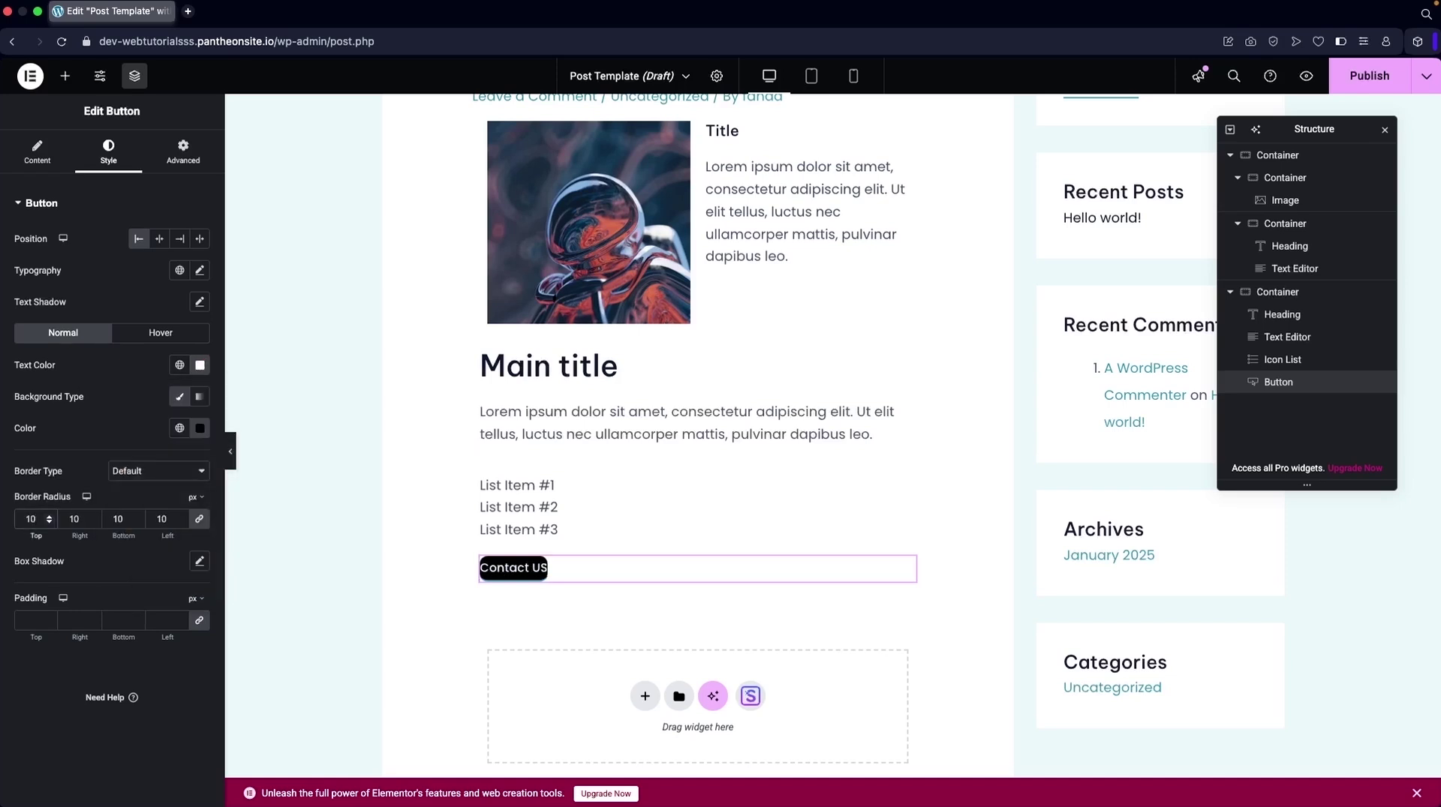
pyautogui.click(23, 620)
pyautogui.write('10')
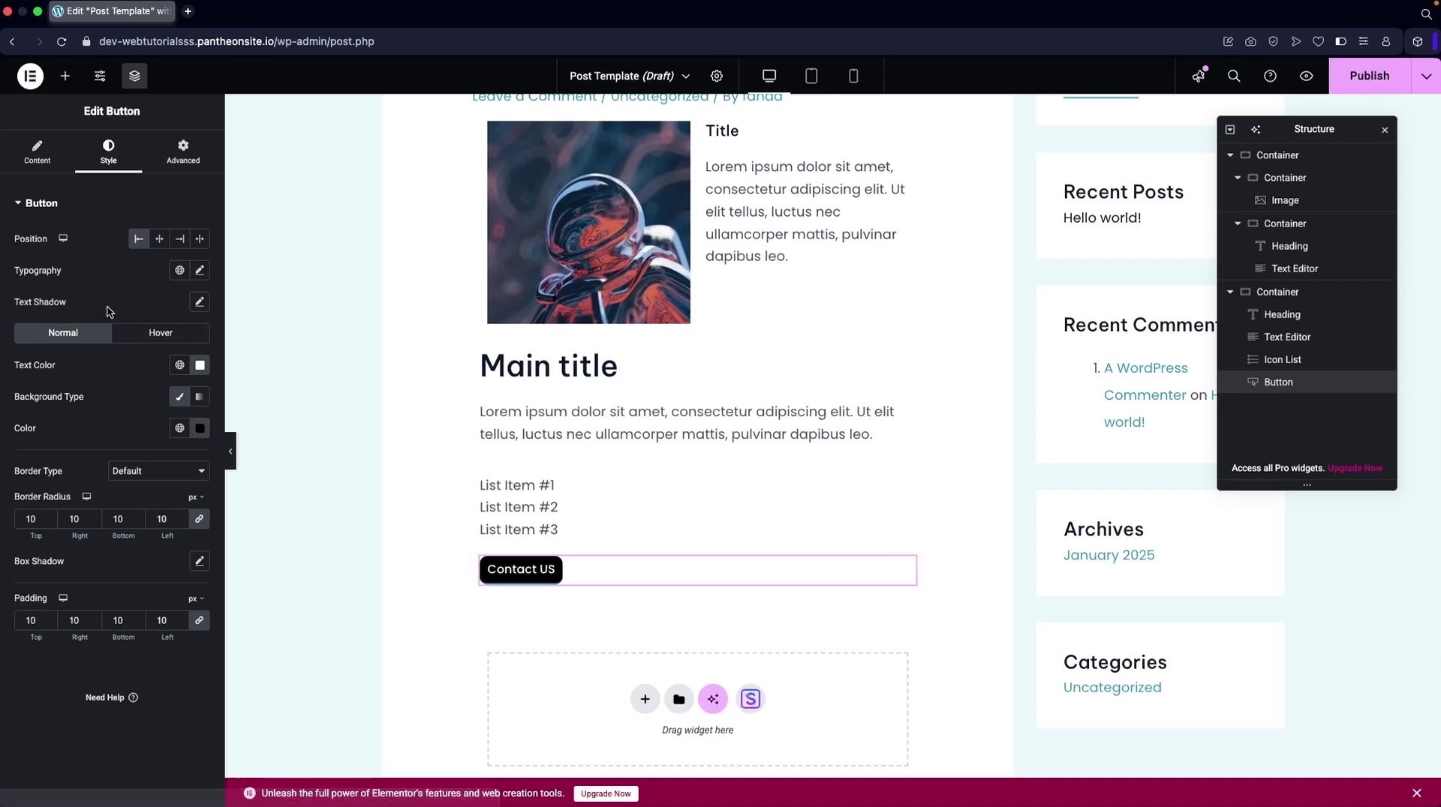
# - Style the button's hover state with black text, a white background and a #000000 border color
pyautogui.click(134, 334)
pyautogui.click(201, 373)
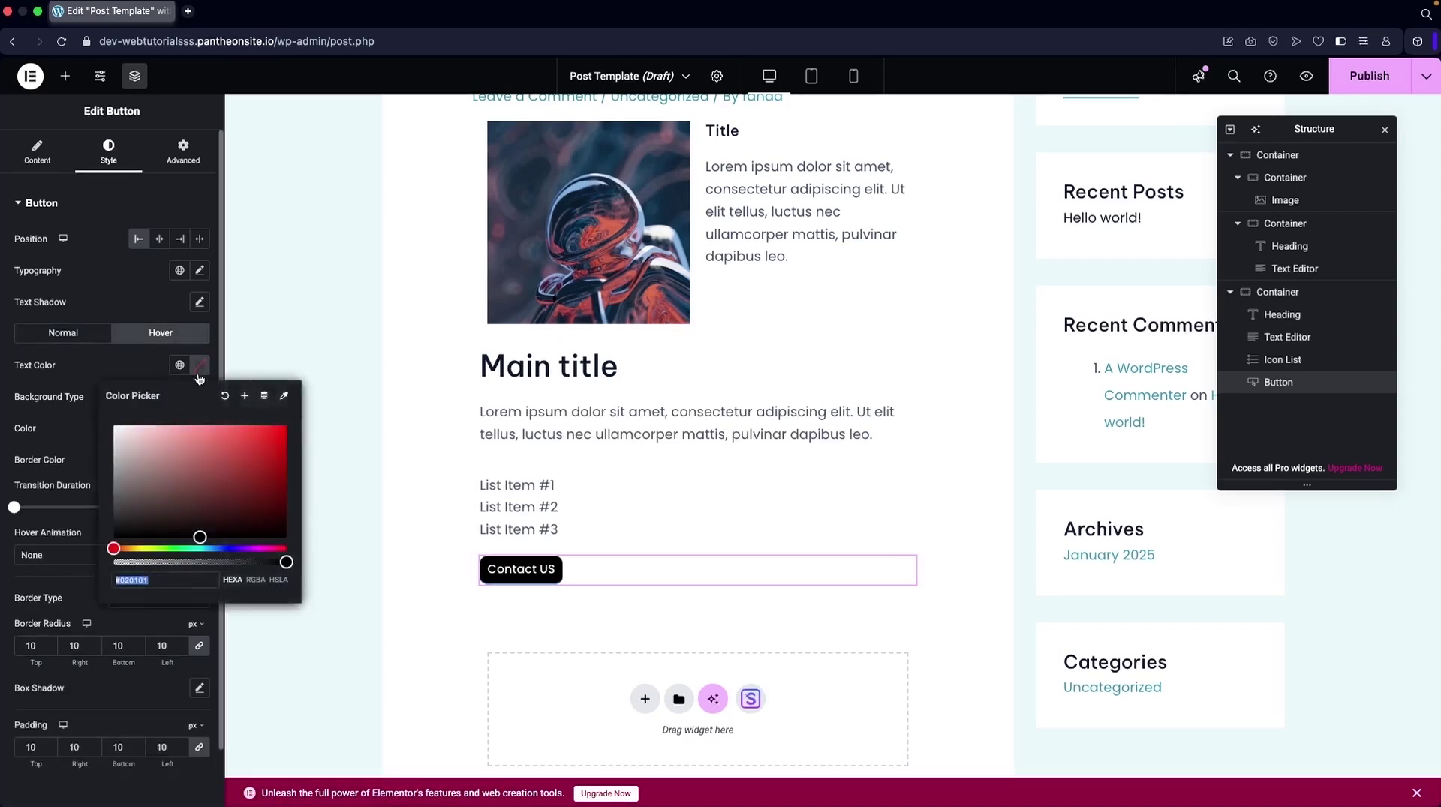
pyautogui.click(160, 384)
pyautogui.click(199, 428)
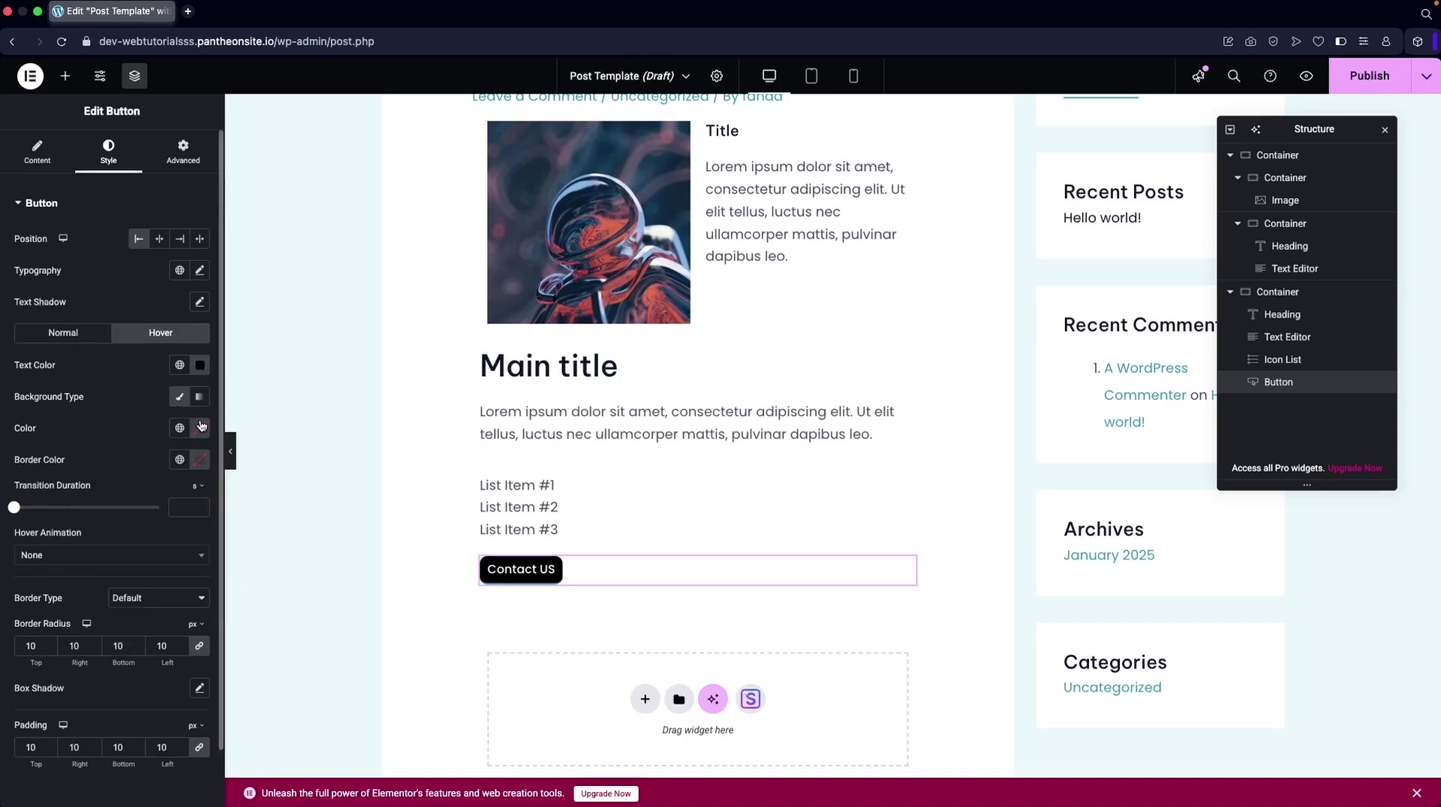
pyautogui.click(89, 434)
pyautogui.click(198, 461)
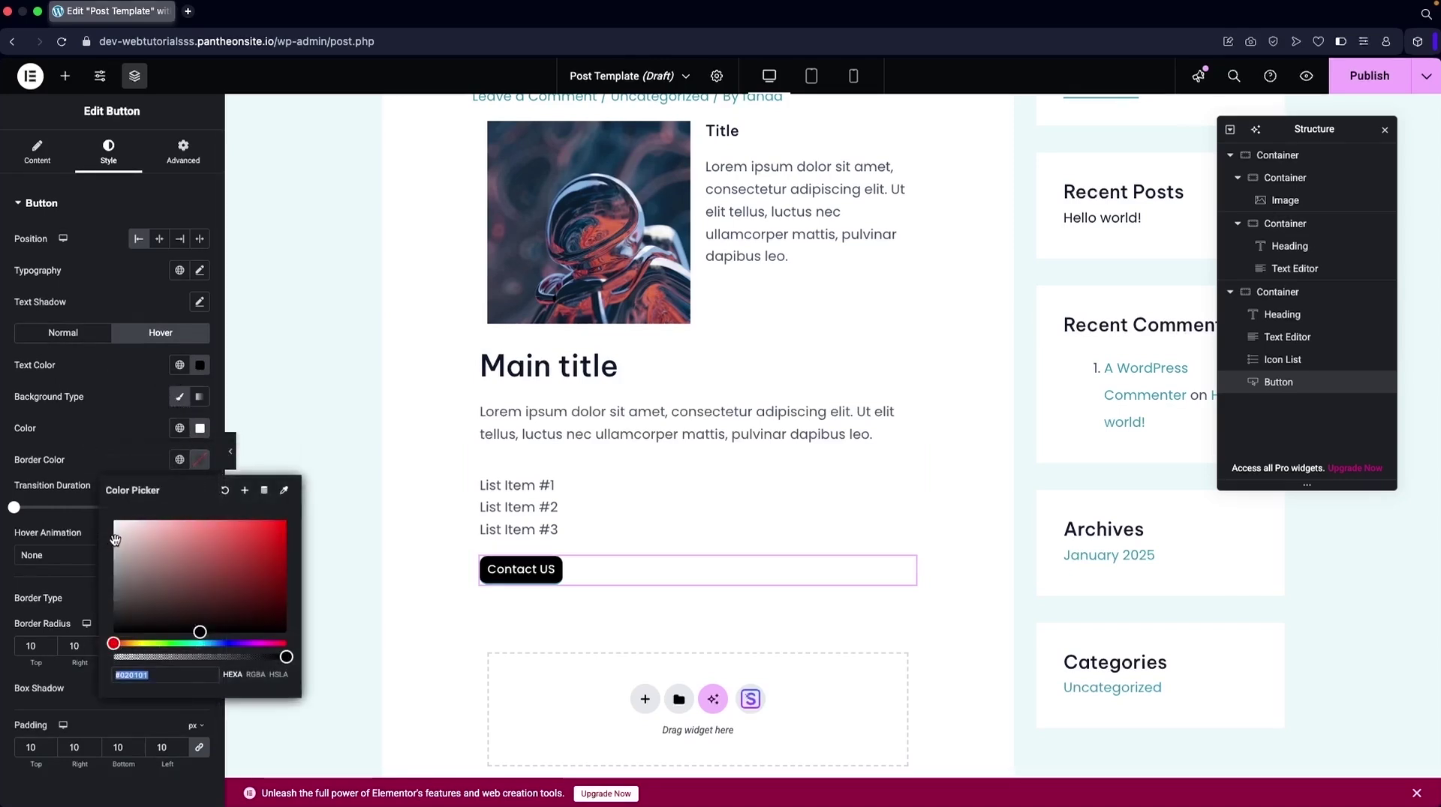
pyautogui.moveTo(124, 534); pyautogui.dragTo(103, 640)
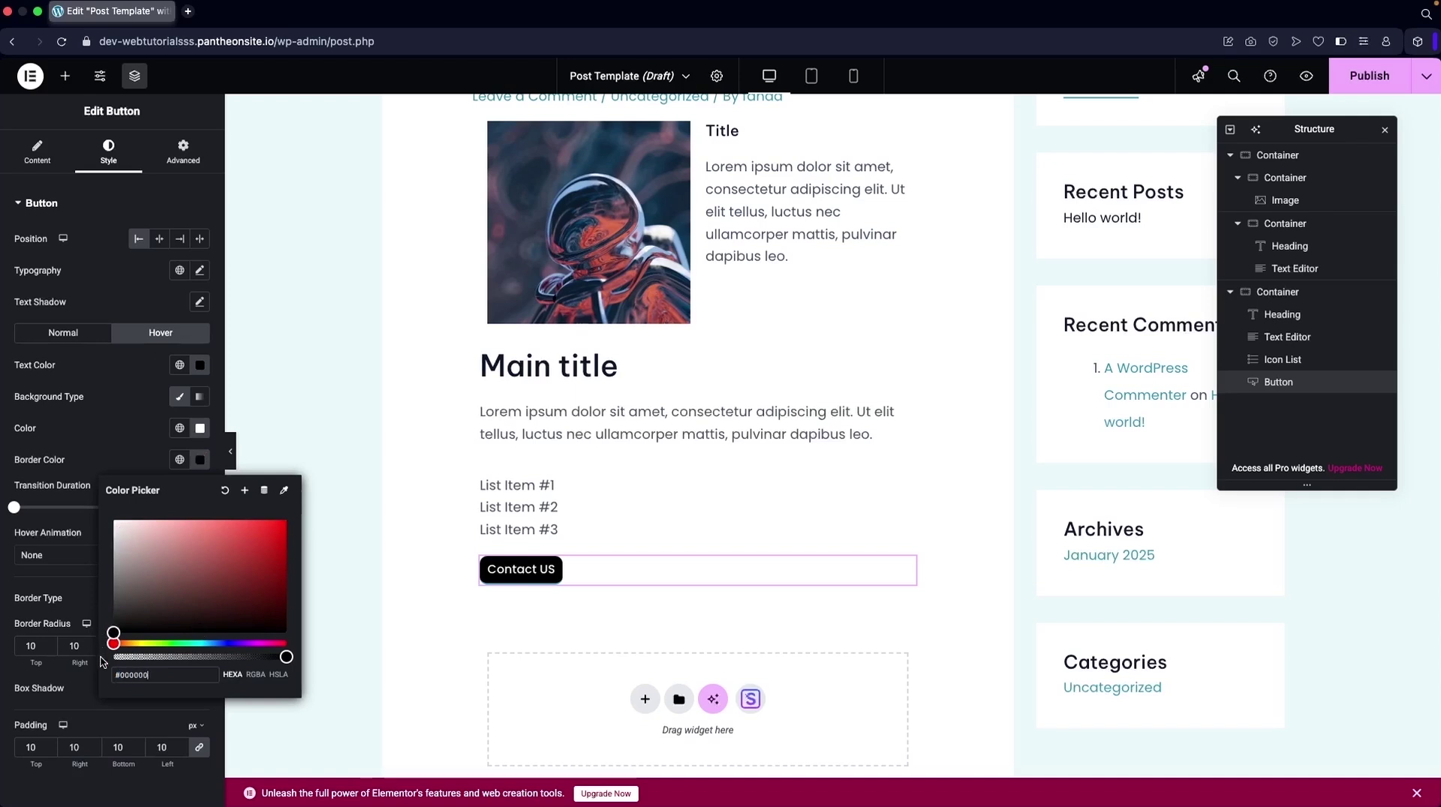
pyautogui.click(54, 471)
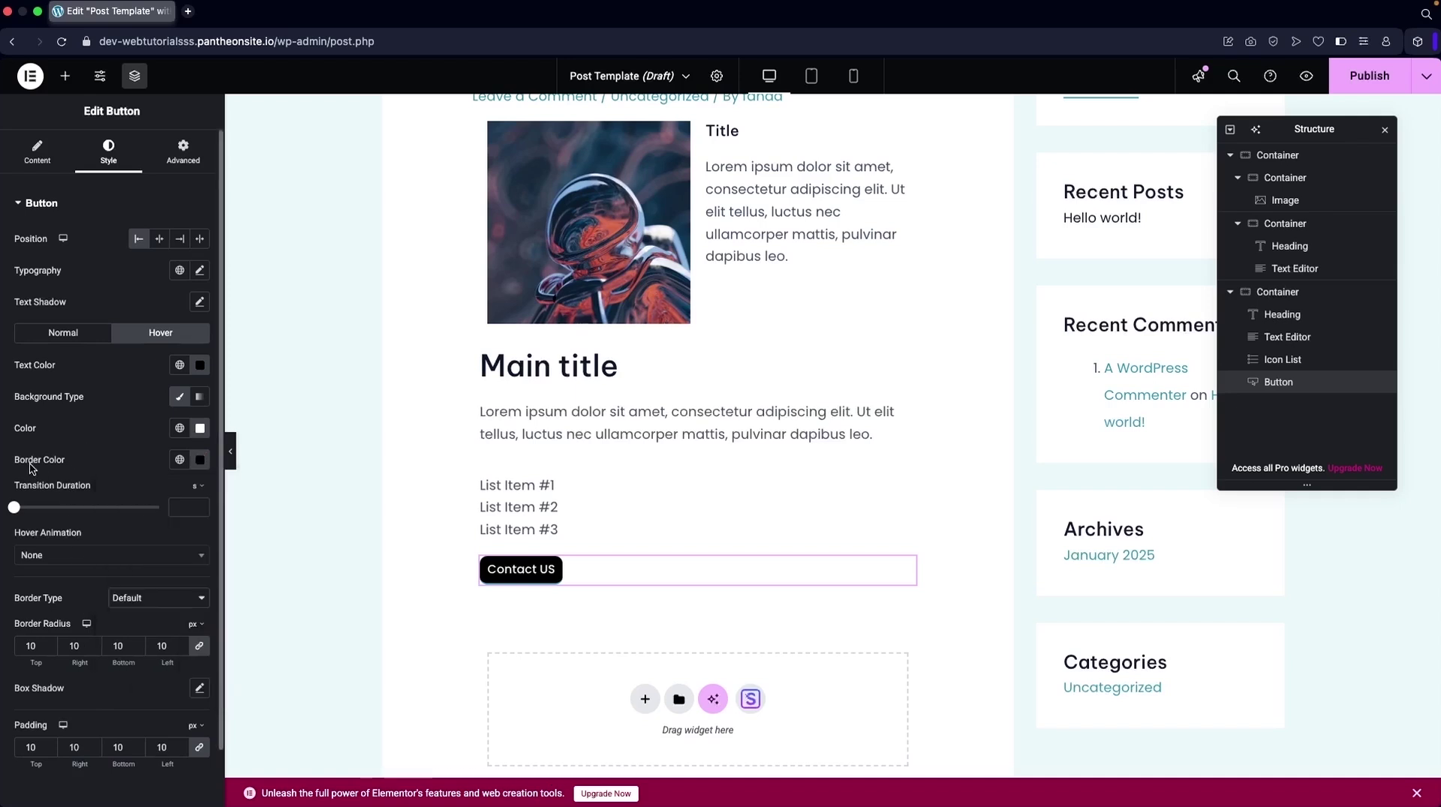
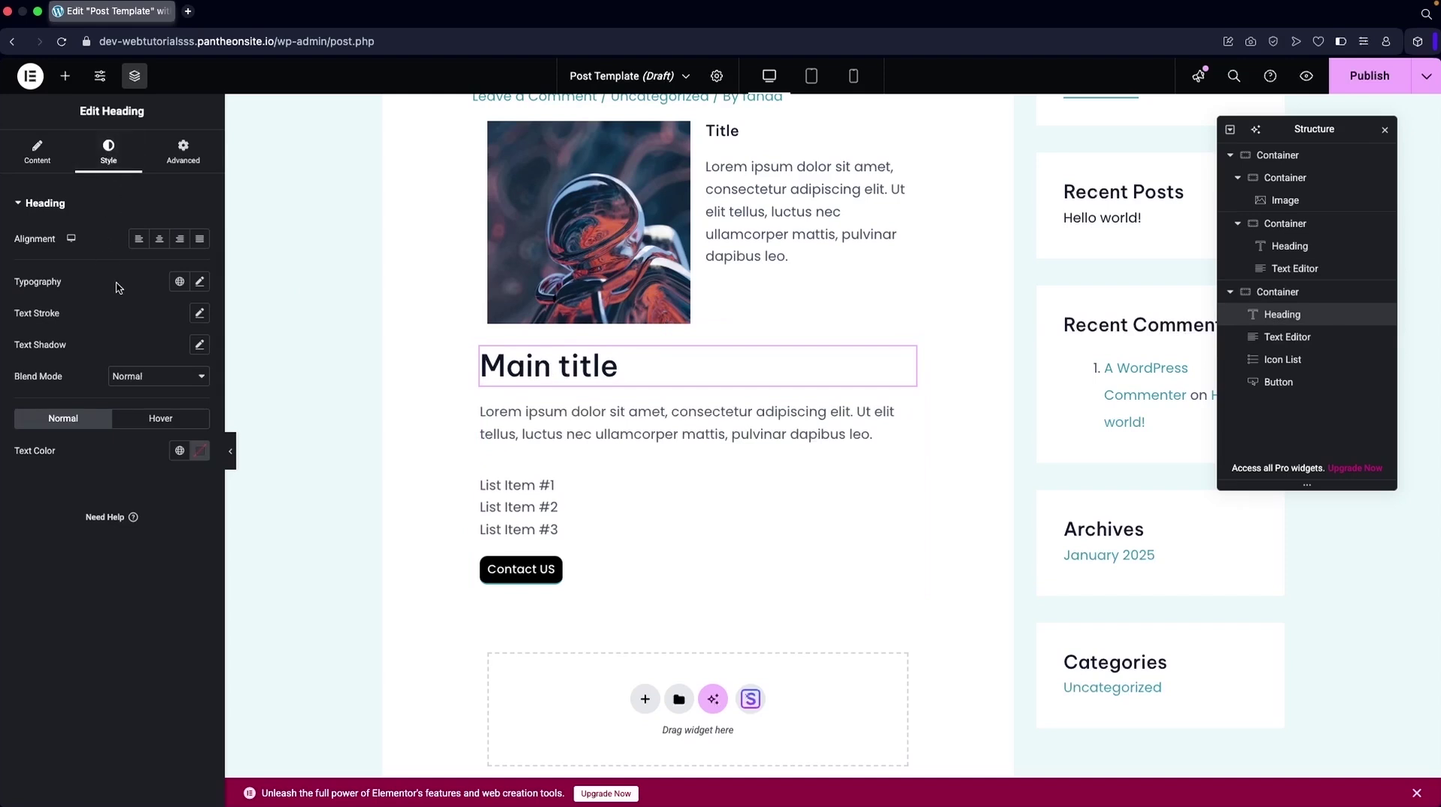
# - Center-align the "Main title" heading
pyautogui.click(159, 239)
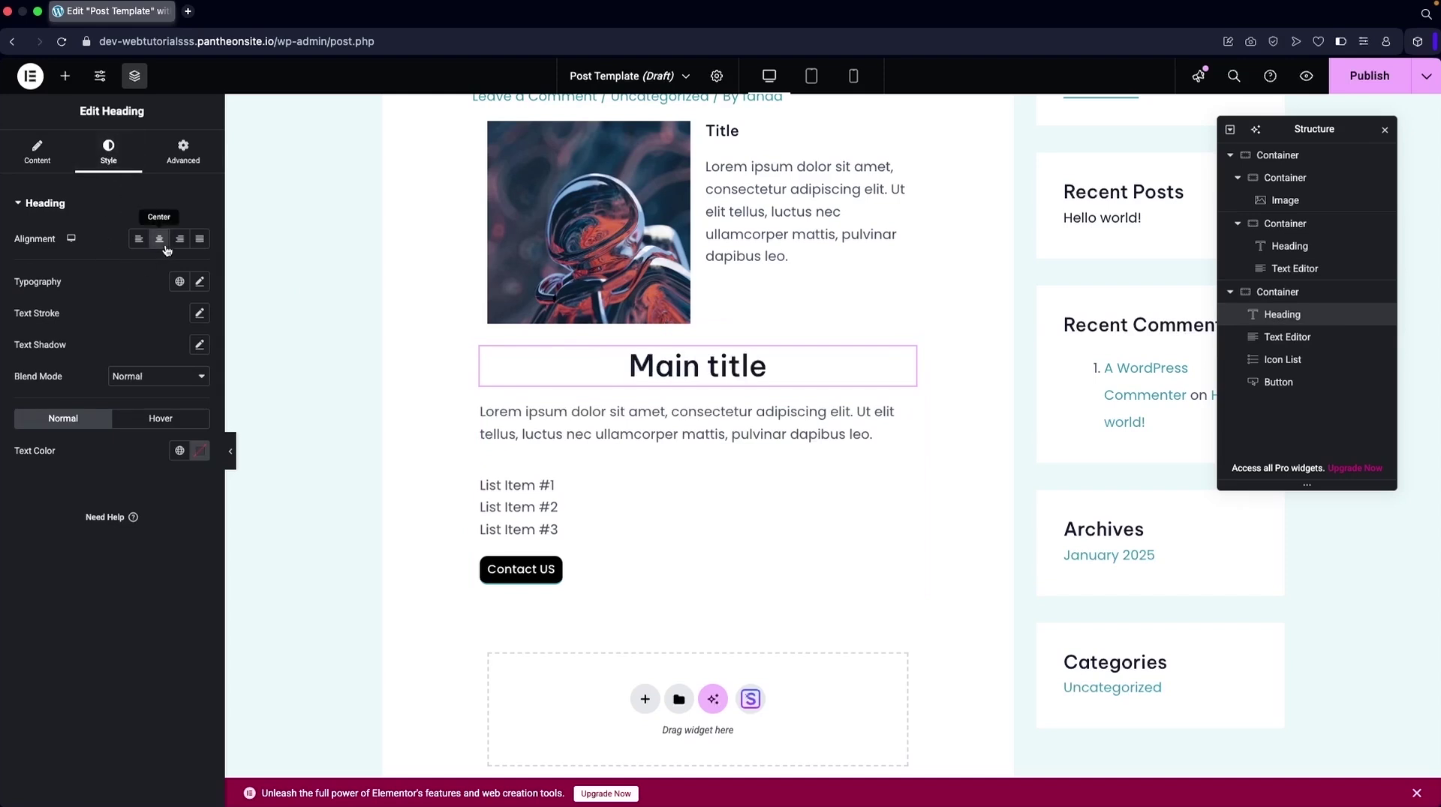
# - Left-align the "Main title" heading and check its text shadow options
pyautogui.click(139, 238)
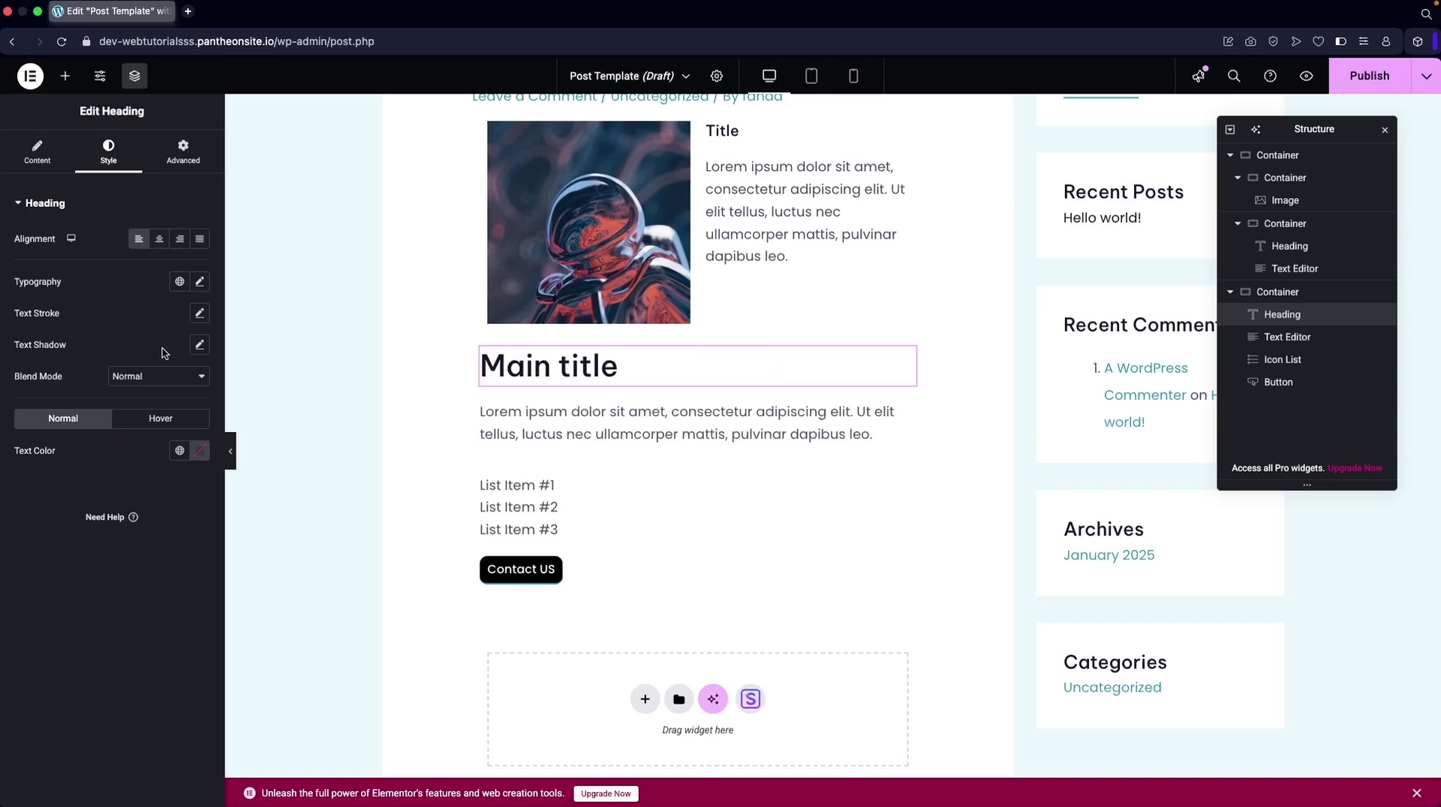
pyautogui.click(199, 346)
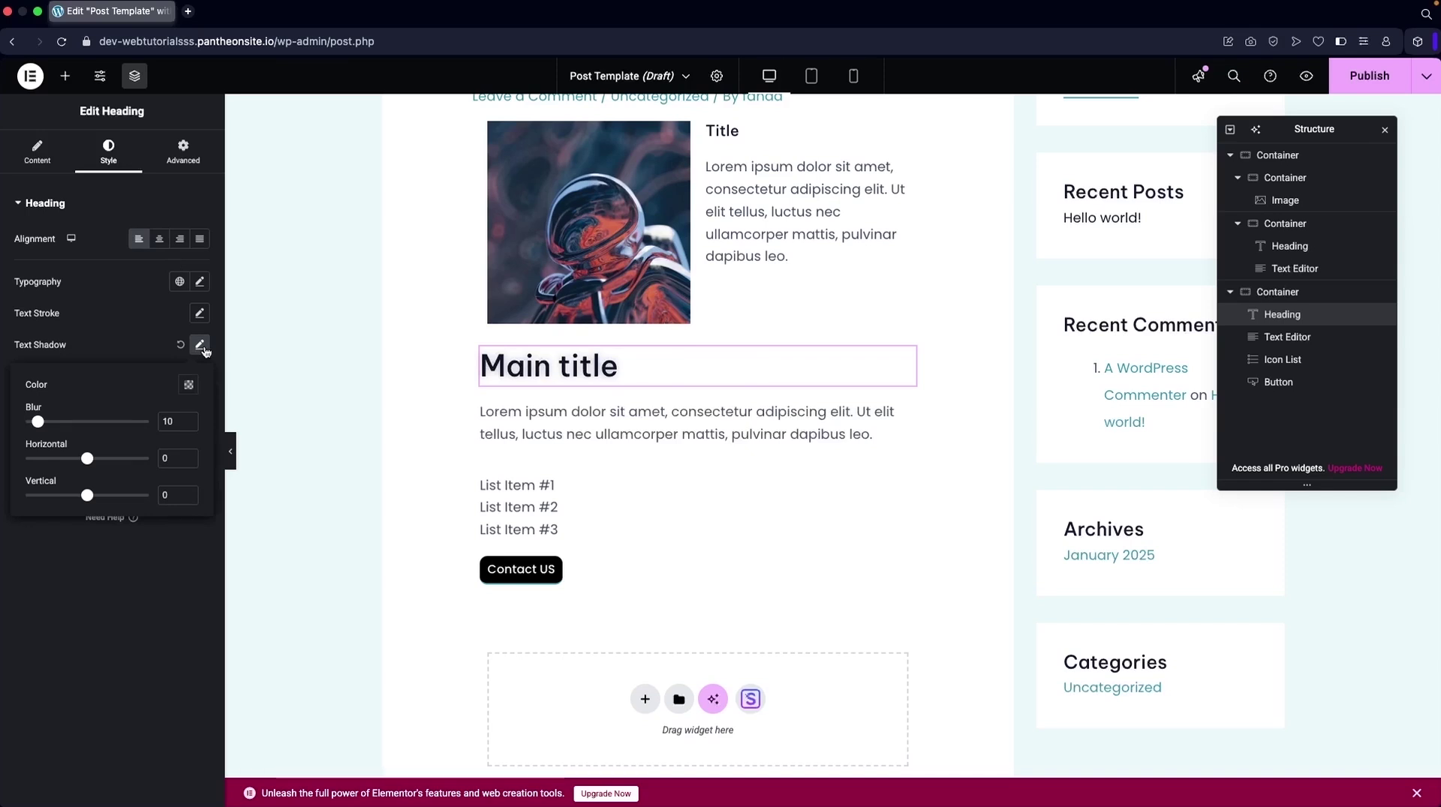
pyautogui.click(200, 346)
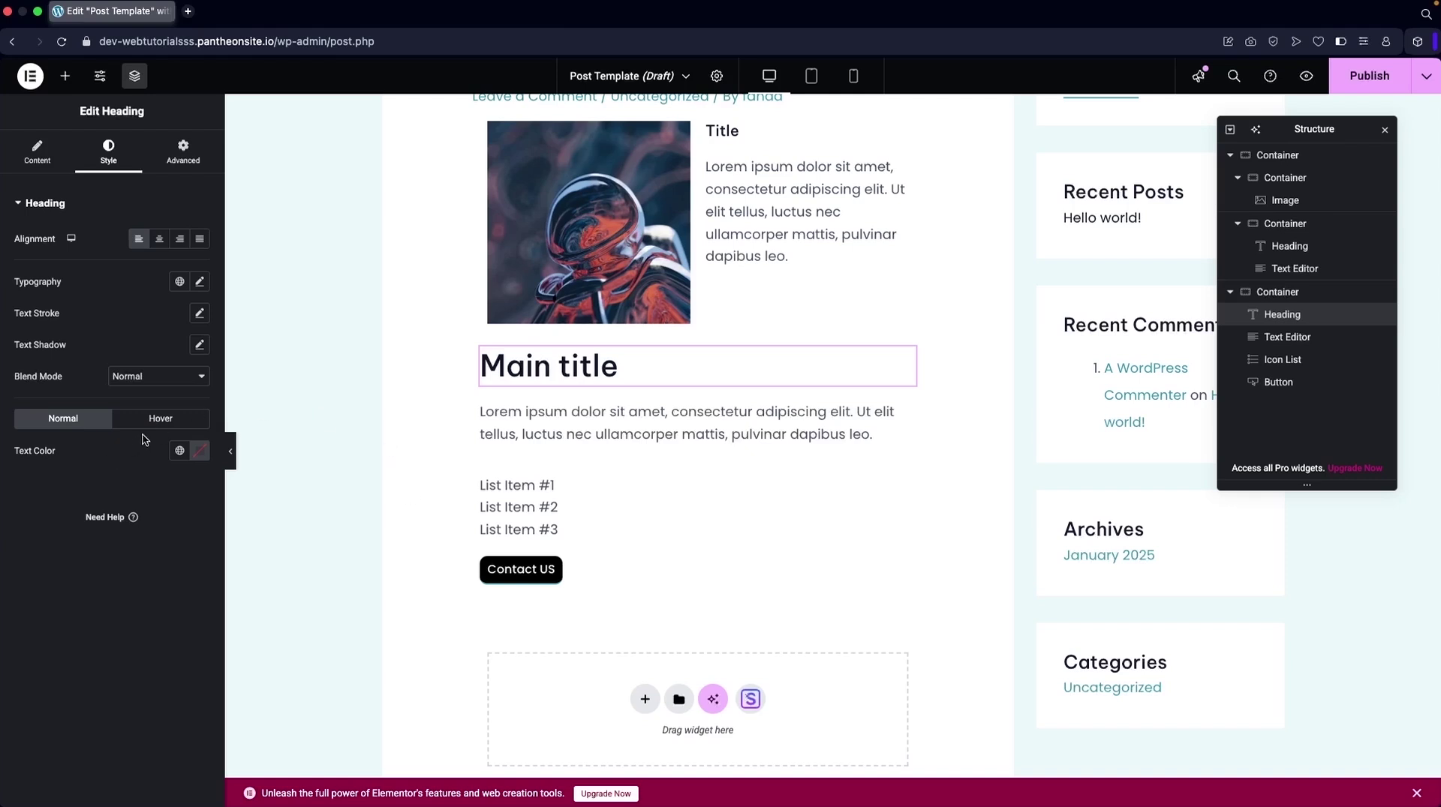
pyautogui.scroll(1, 539, 381)
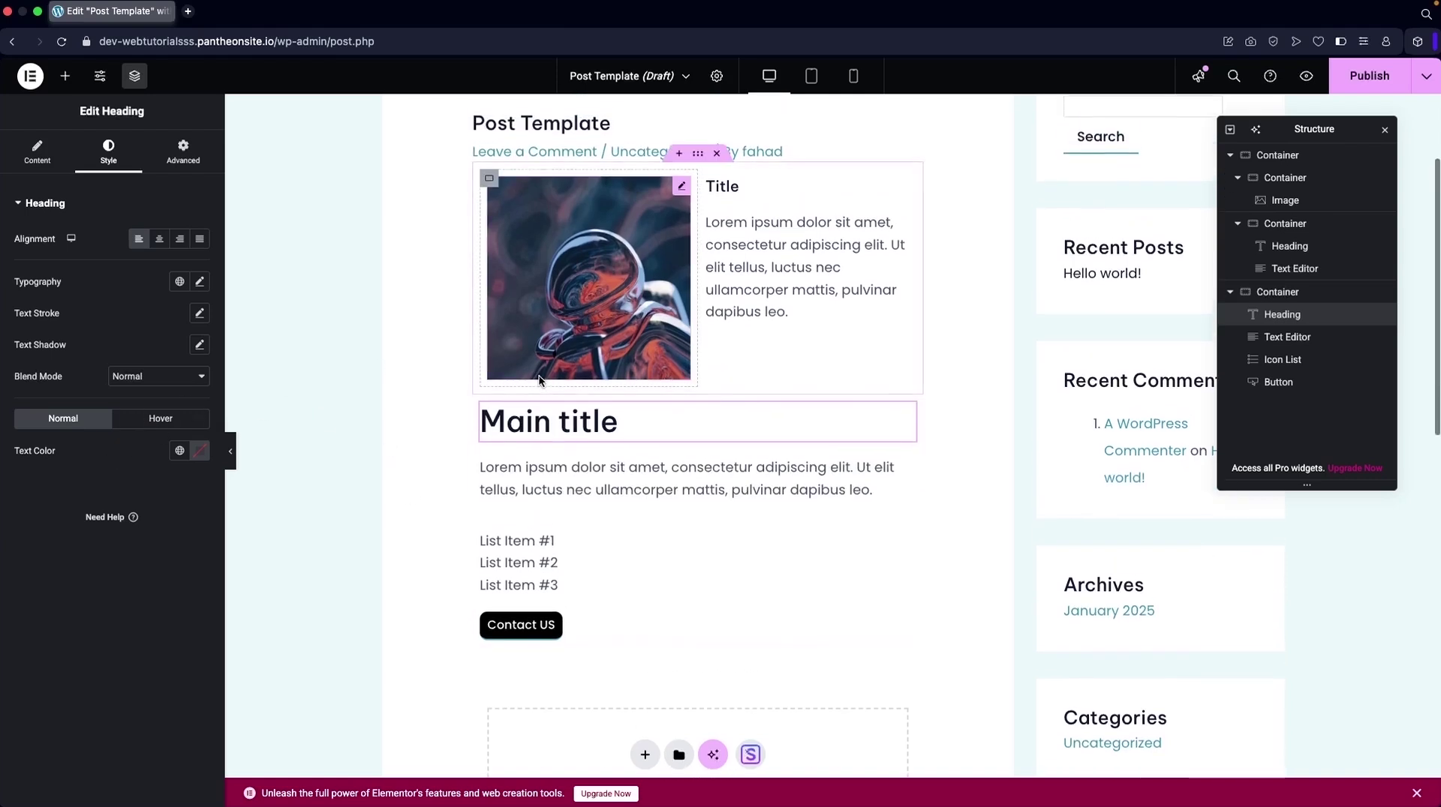
pyautogui.click(539, 375)
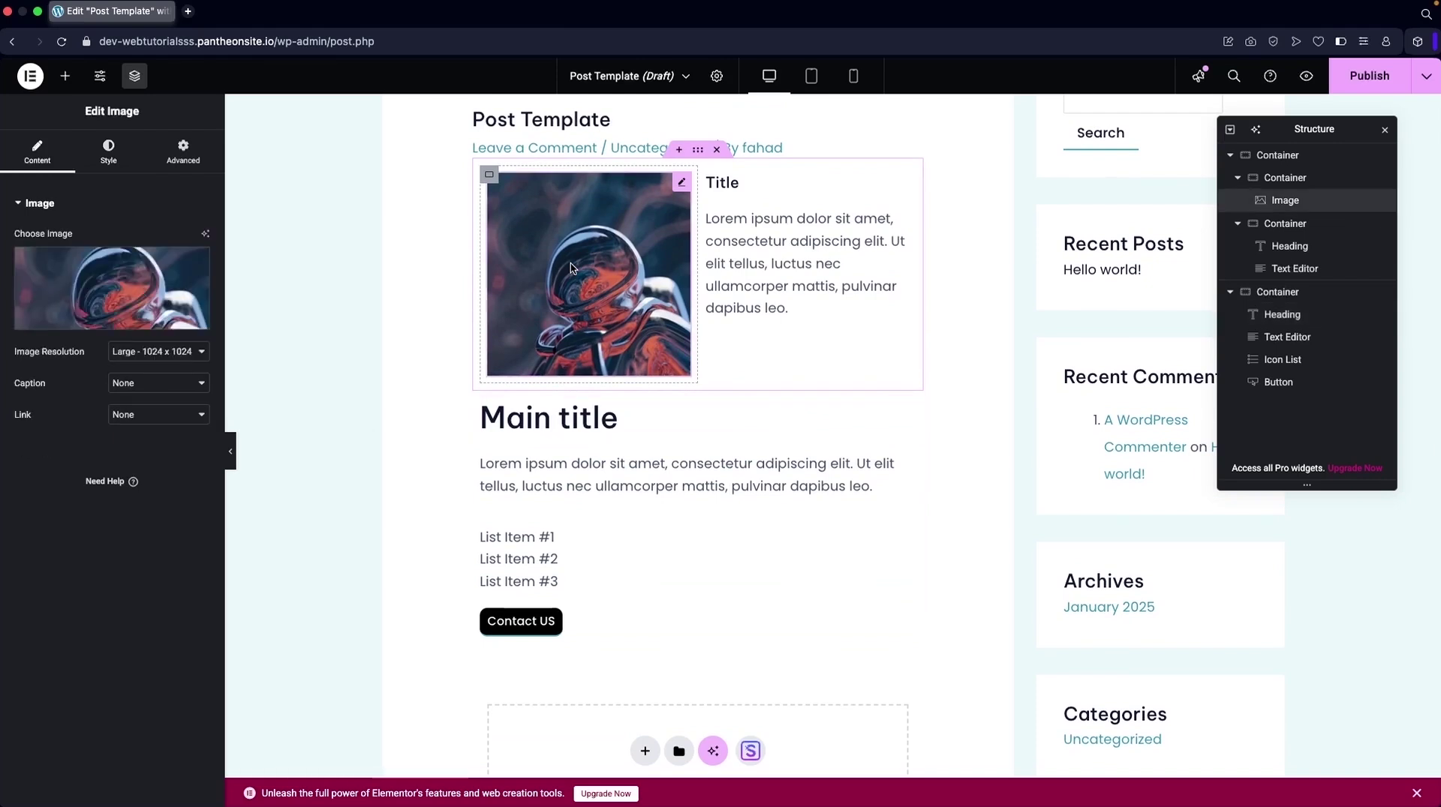
pyautogui.click(105, 158)
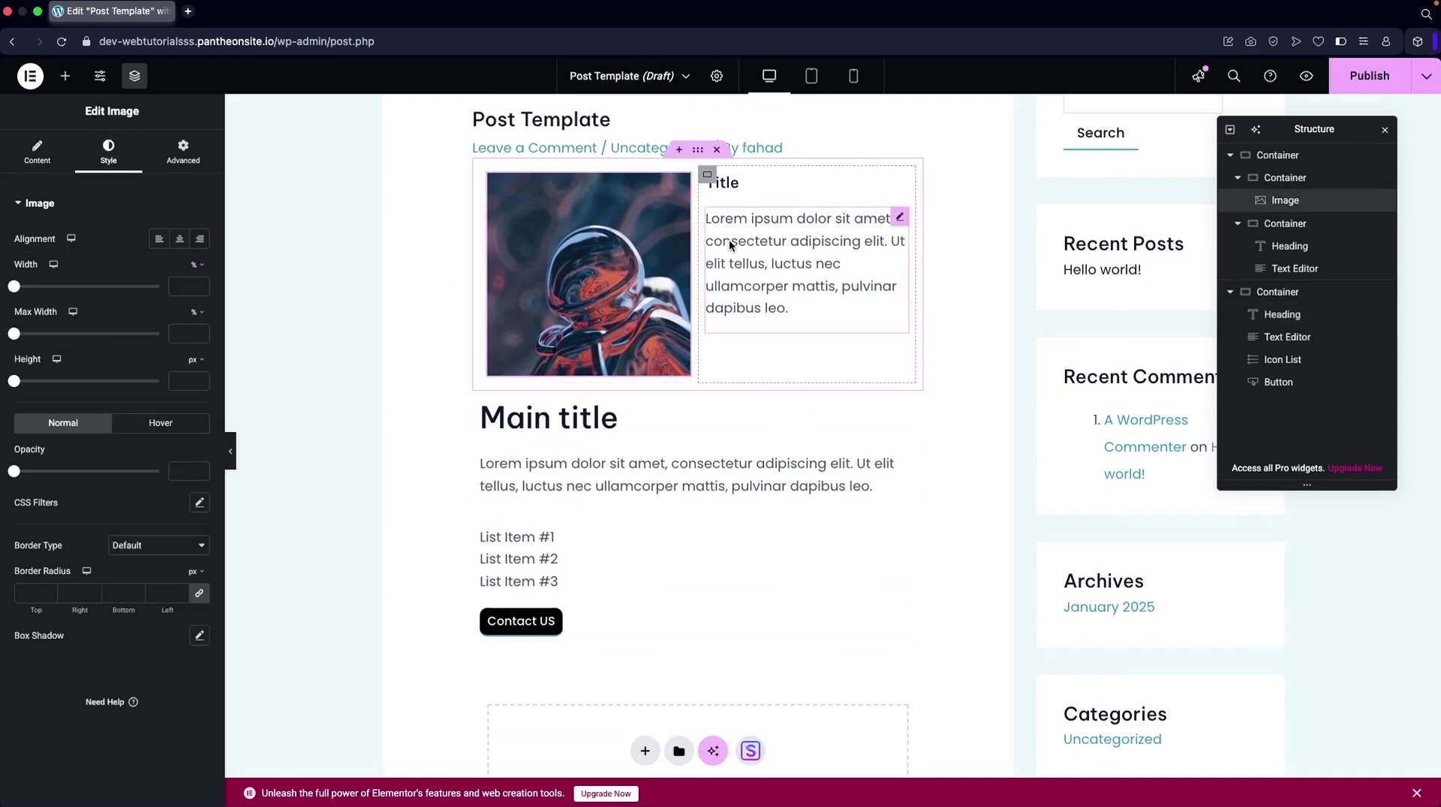
pyautogui.scroll(-1, 745, 300)
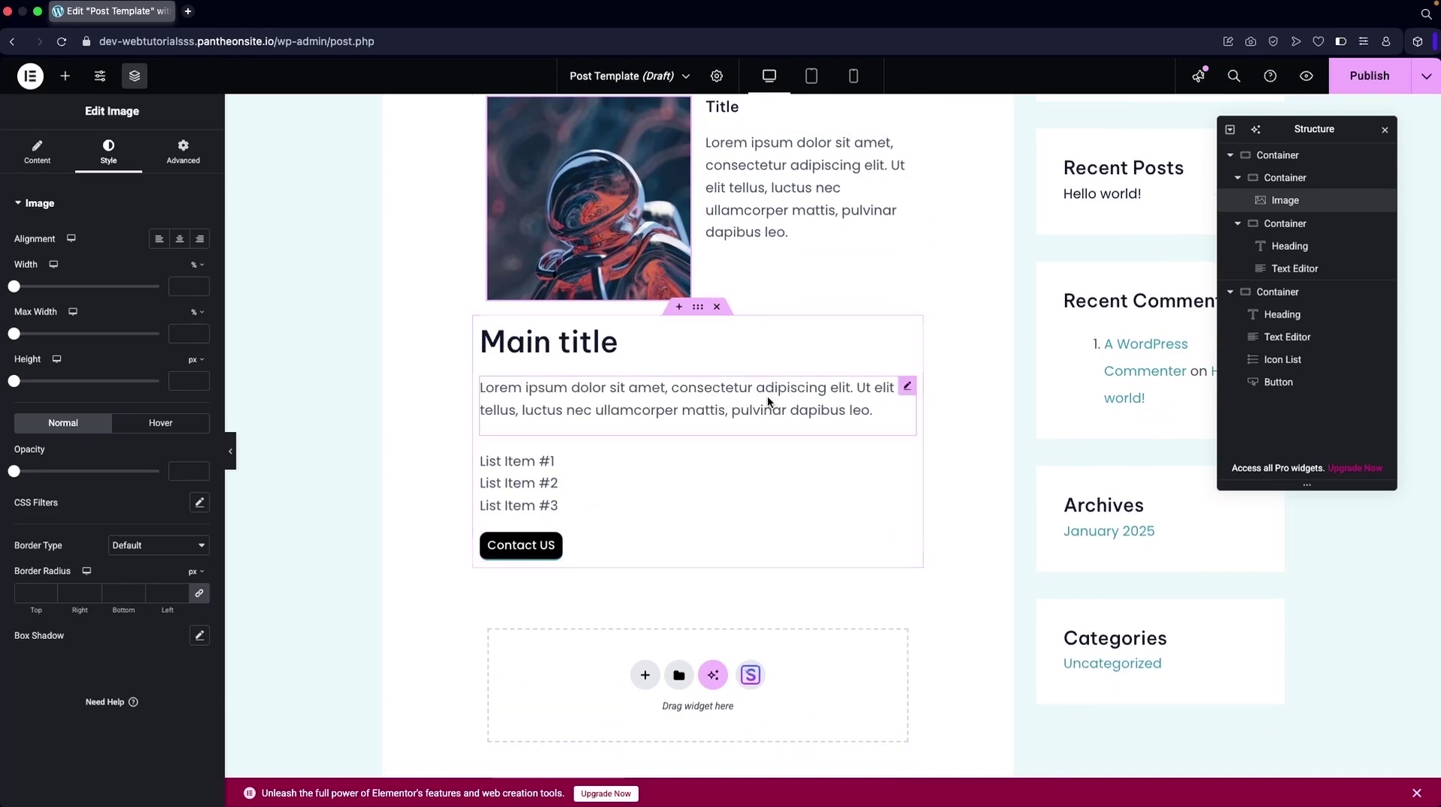
pyautogui.scroll(2, 767, 395)
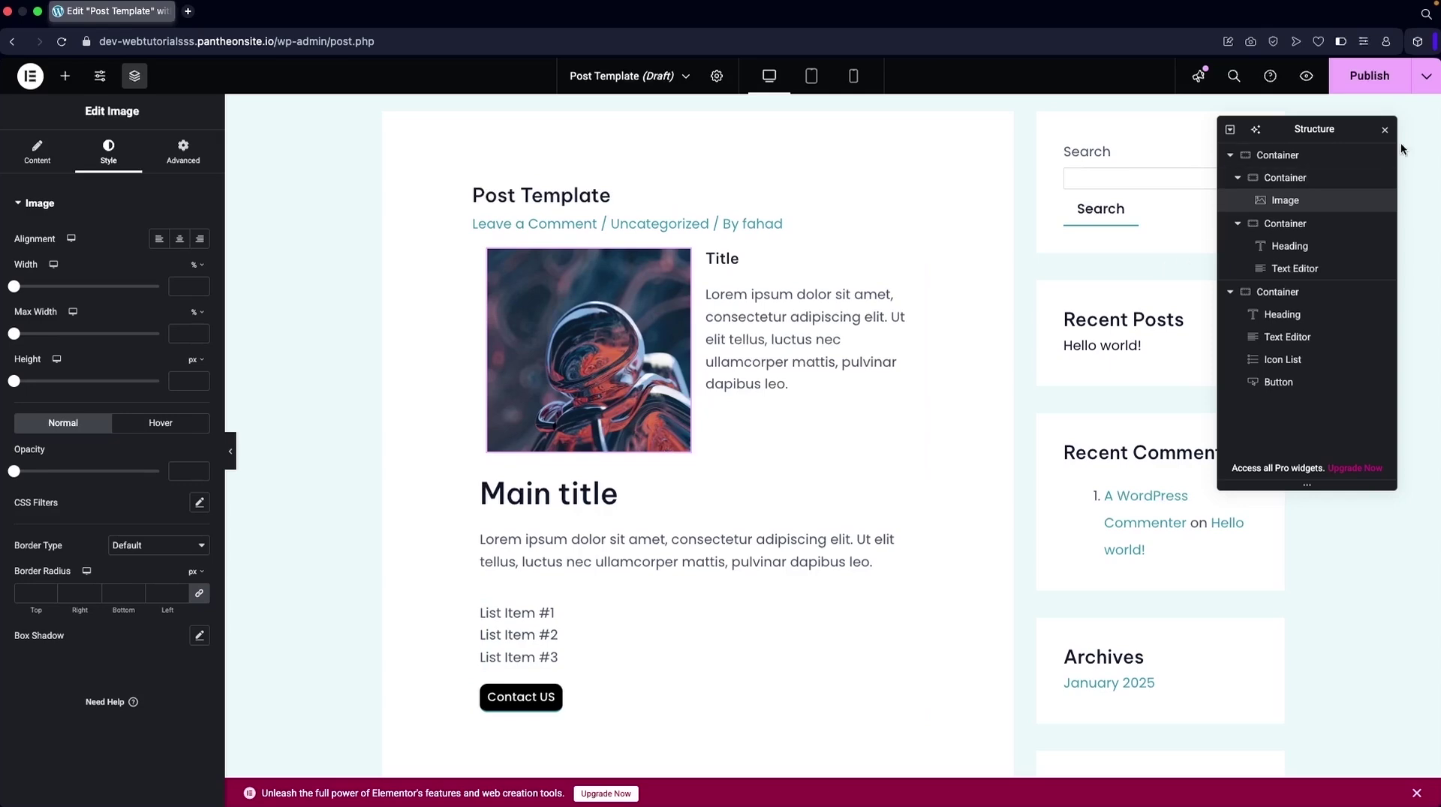
# - Save the page layout to the template library as "Post Template" and close the library
pyautogui.click(1429, 75)
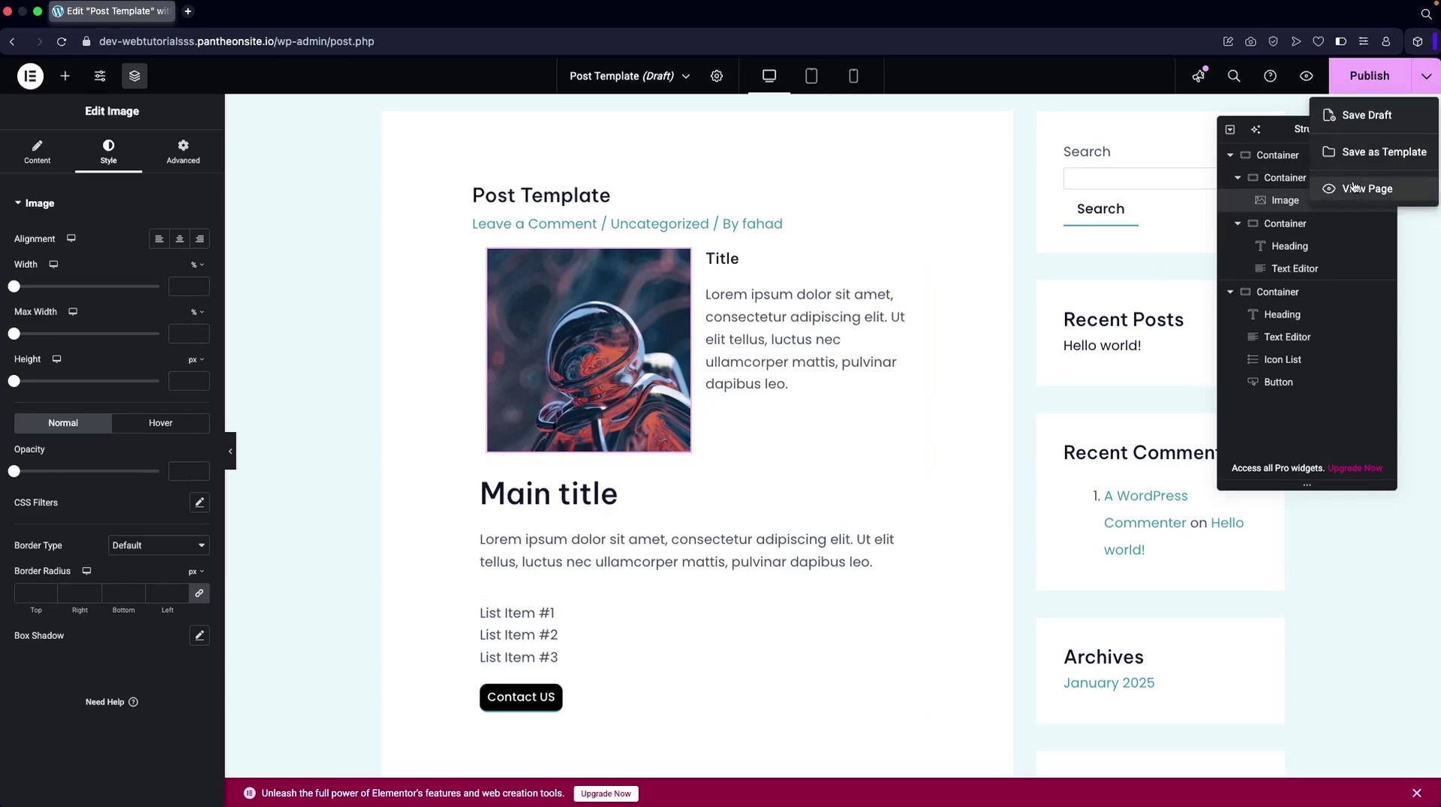
pyautogui.click(1389, 154)
pyautogui.click(647, 408)
pyautogui.write('Po')
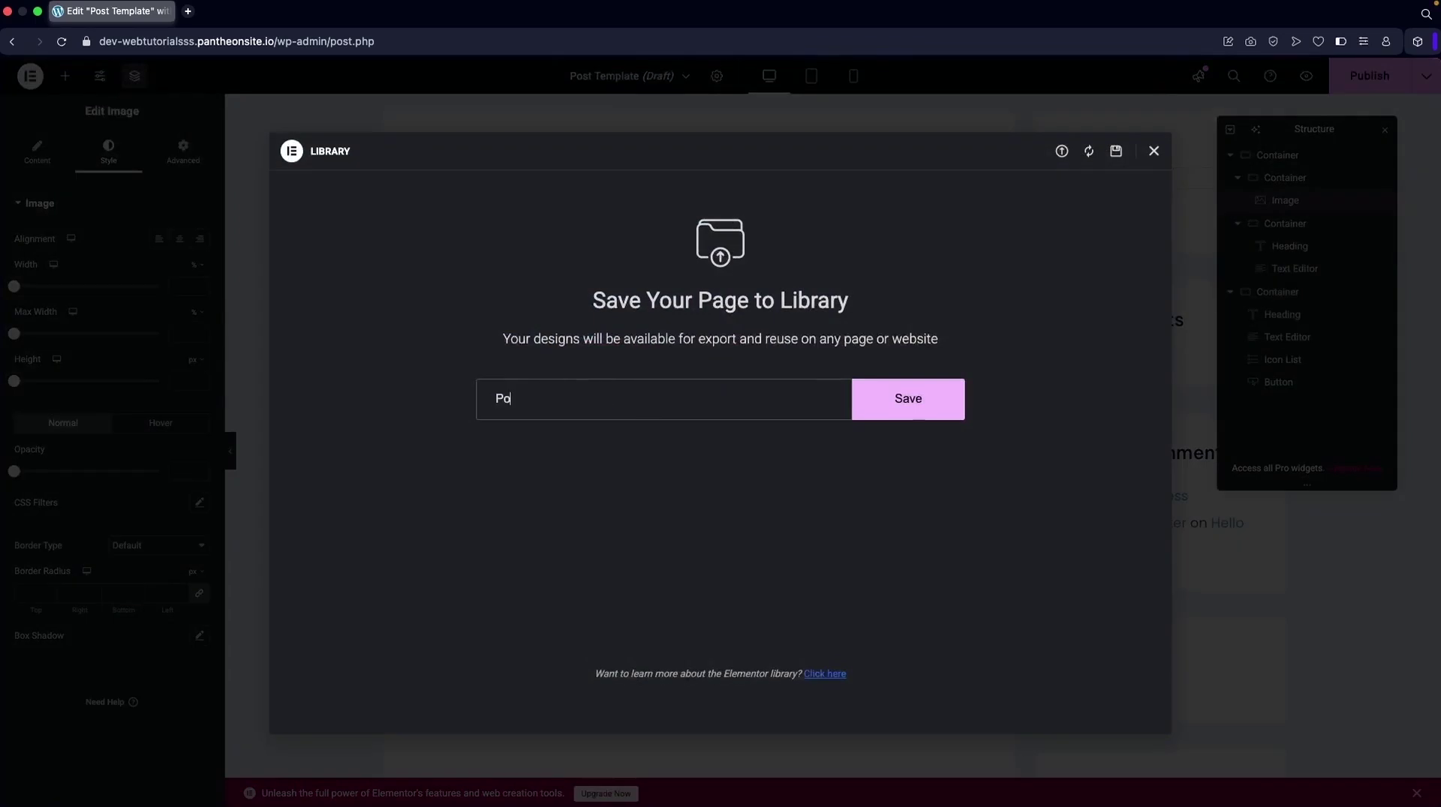
pyautogui.write('st R')
pyautogui.press('BackSpace')
pyautogui.write('Template')
pyautogui.click(889, 397)
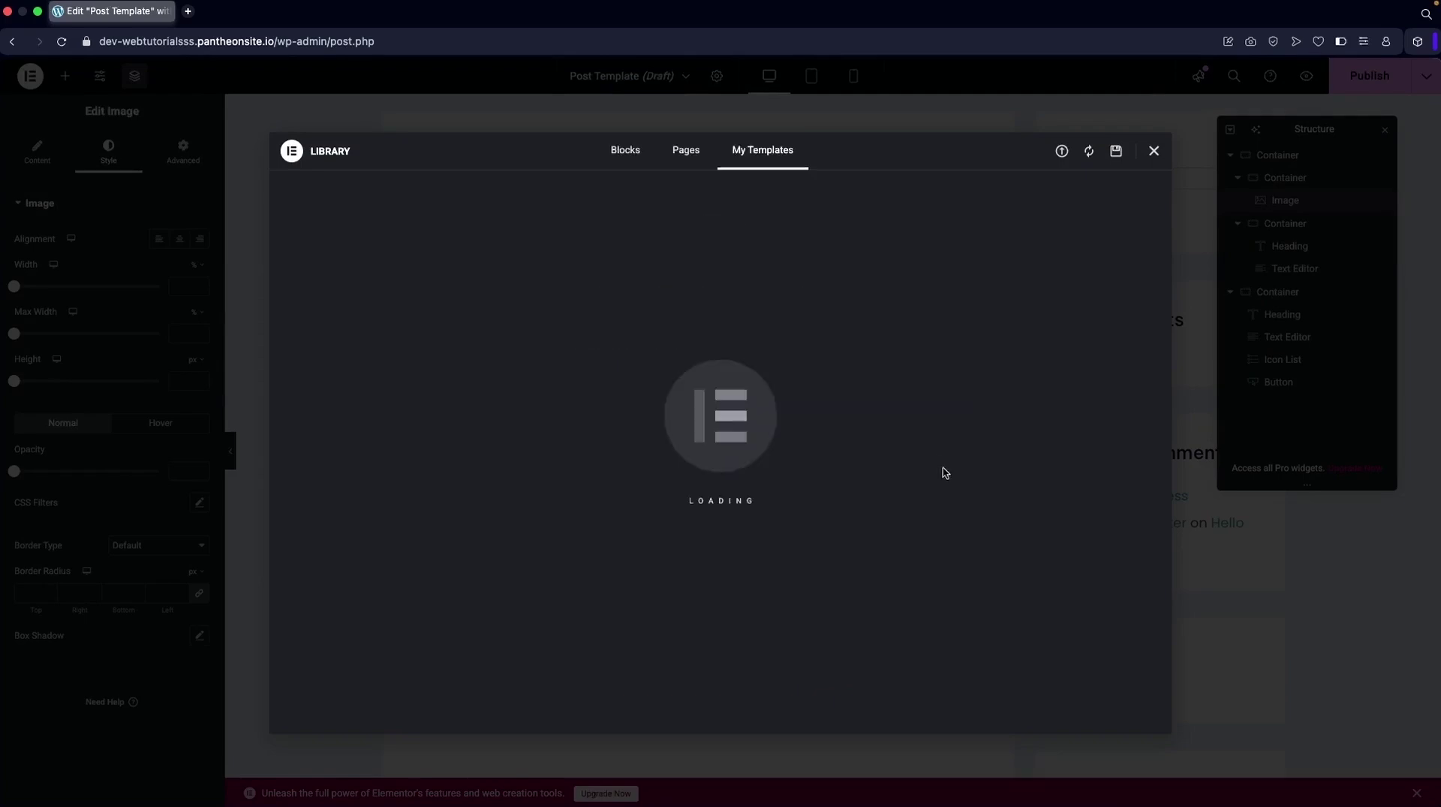
pyautogui.click(1154, 150)
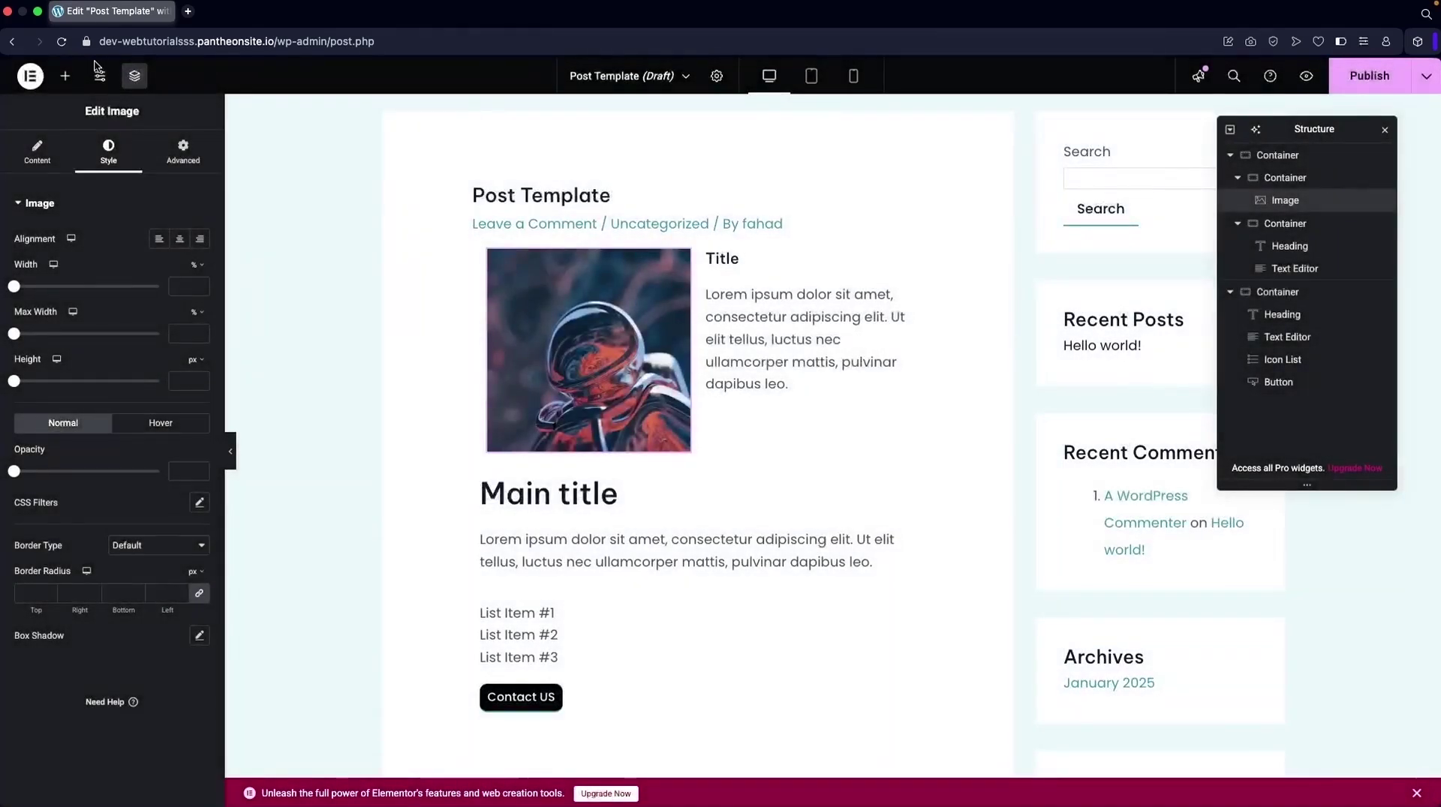
# - Exit the Elementor editor to the WordPress list of all posts
pyautogui.click(30, 75)
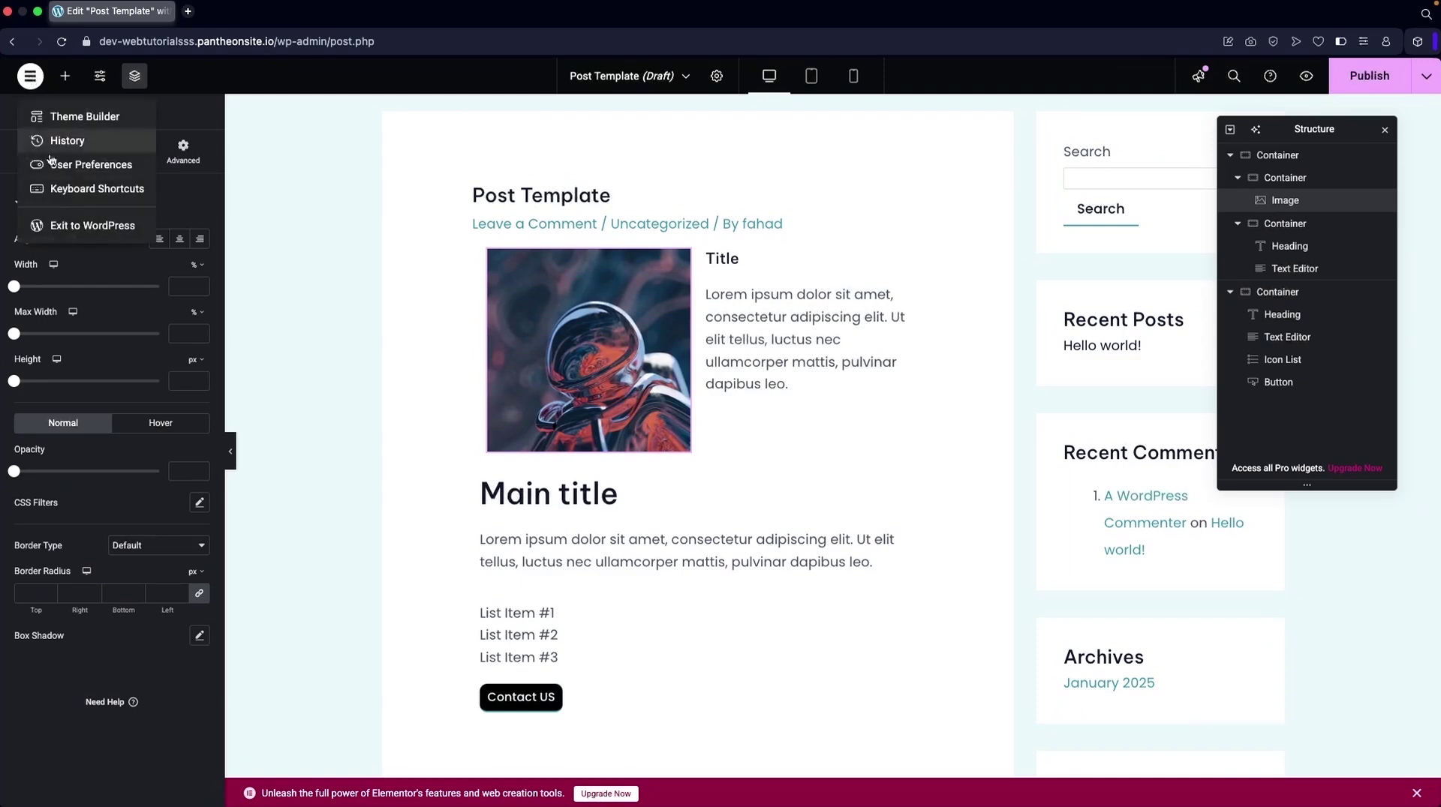
pyautogui.click(88, 227)
pyautogui.click(772, 315)
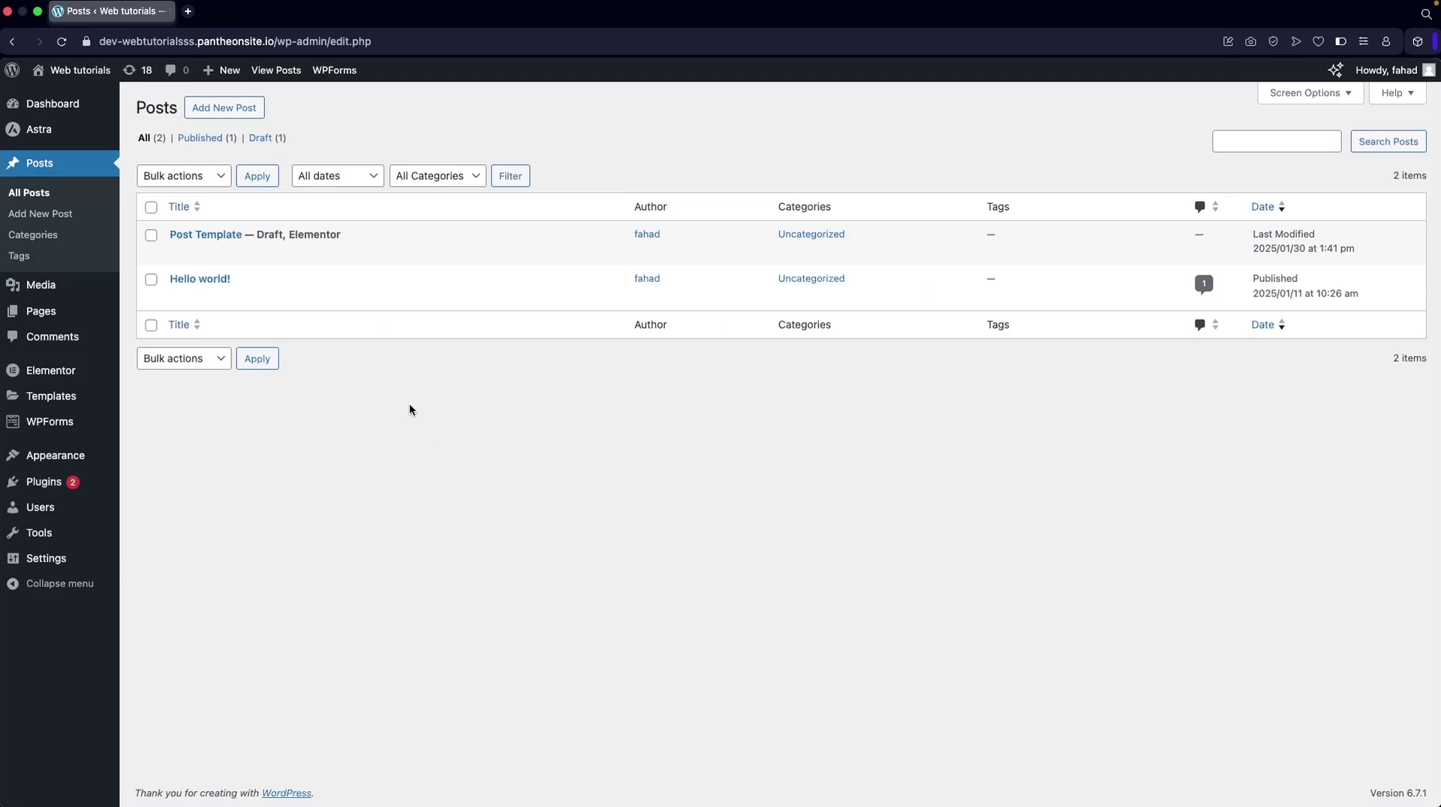
# - Create a new post titled "New Post" and open it for editing in Elementor
pyautogui.click(237, 118)
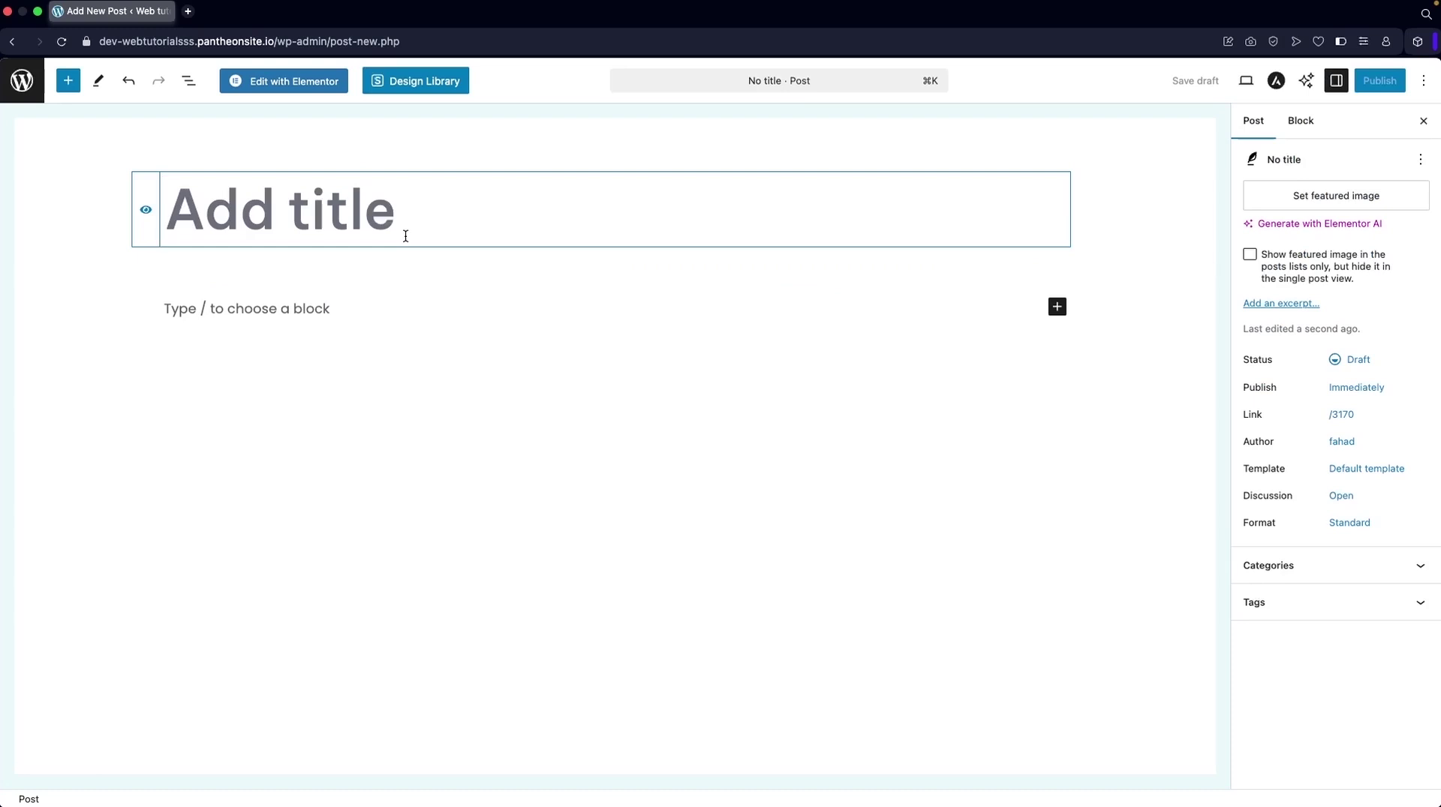
pyautogui.write('New Pos')
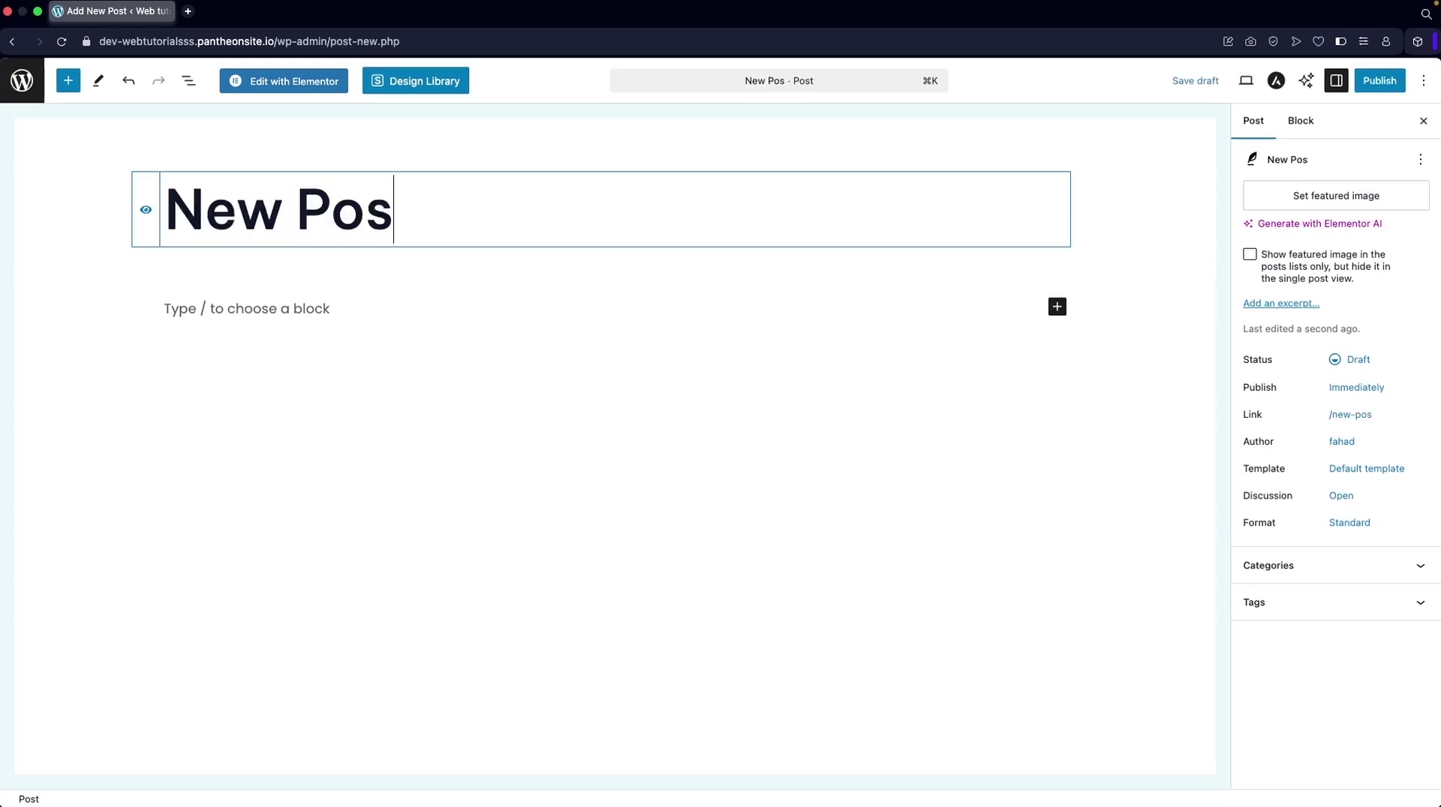
pyautogui.write('t')
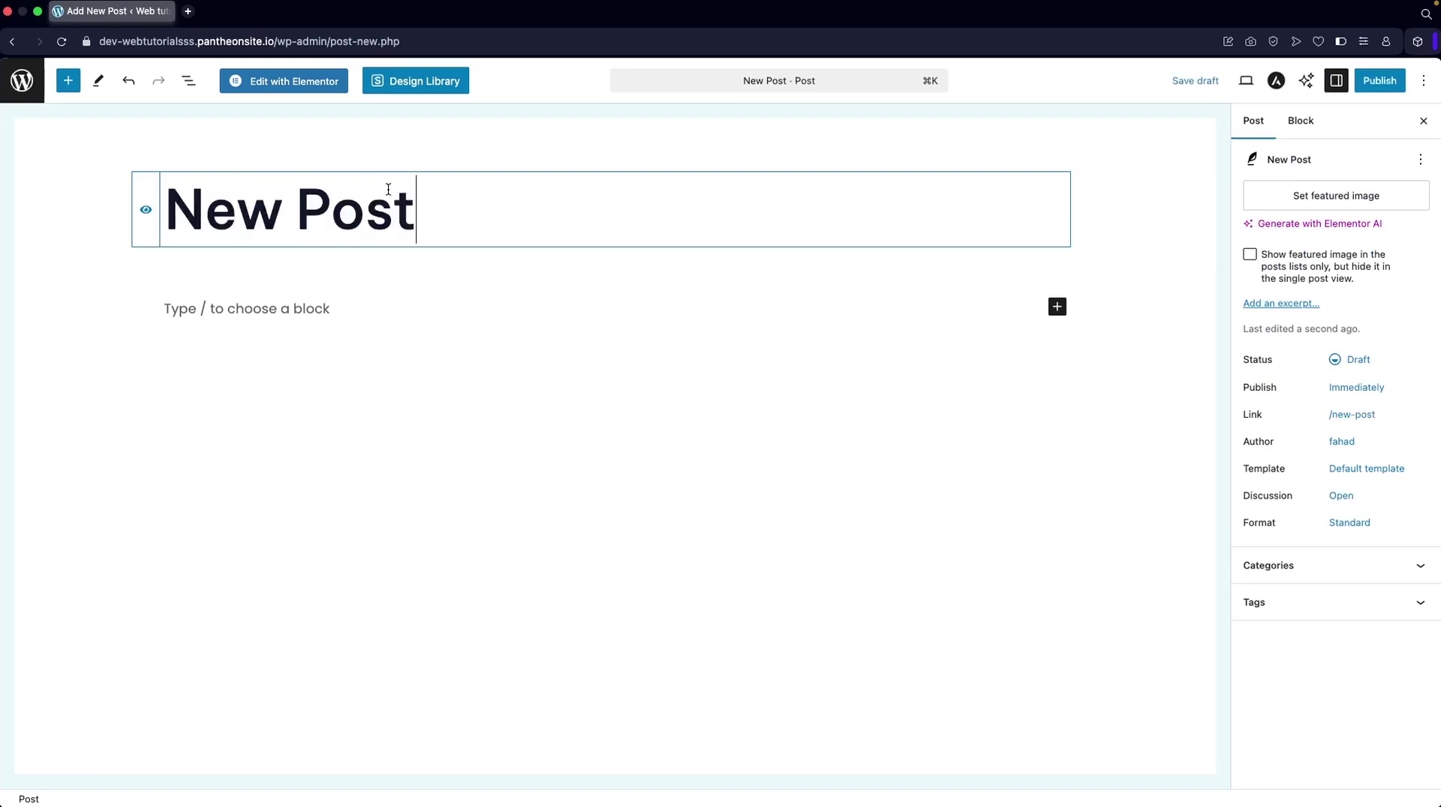
pyautogui.click(324, 88)
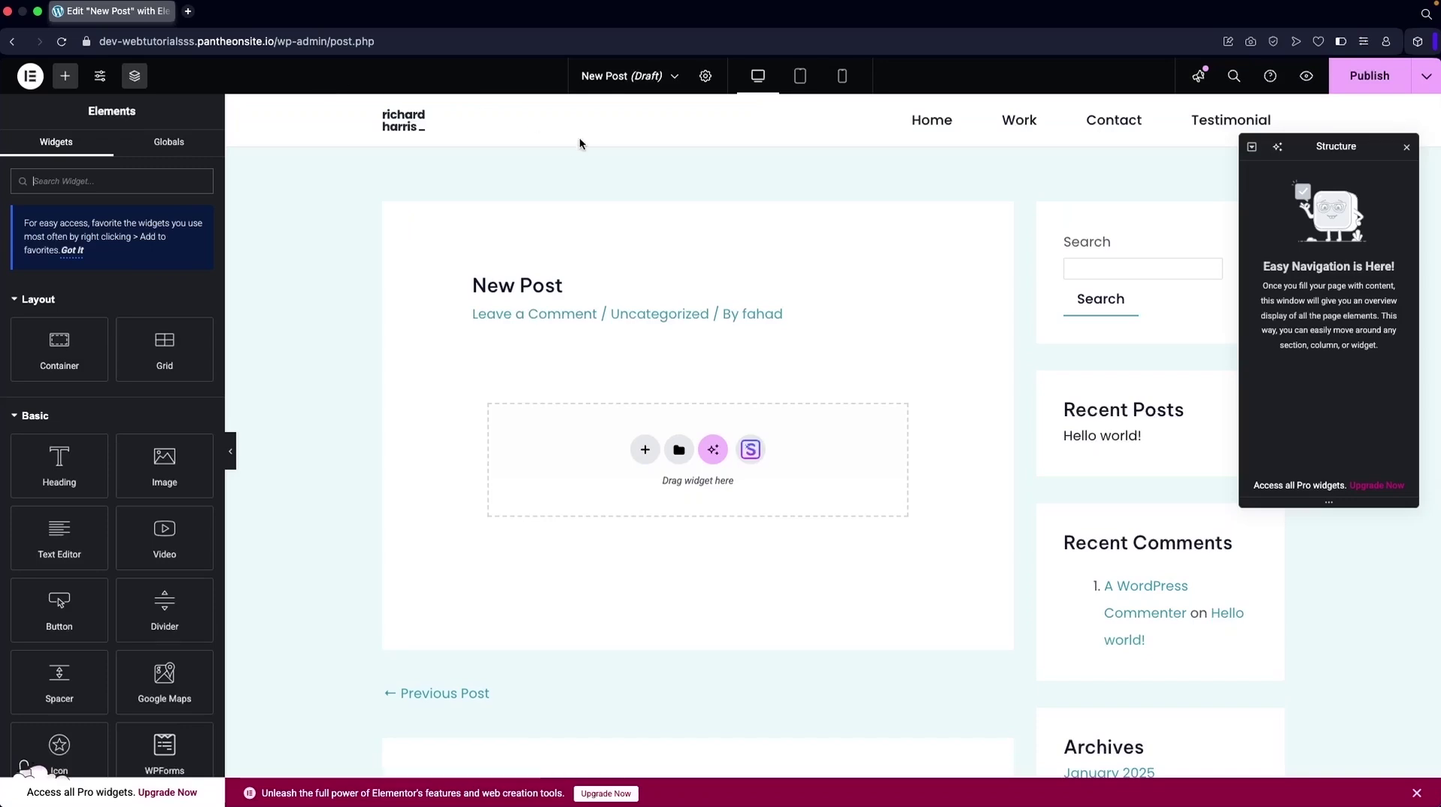
# - Insert the saved "Post Template" into the new post and apply its page settings too
pyautogui.click(680, 451)
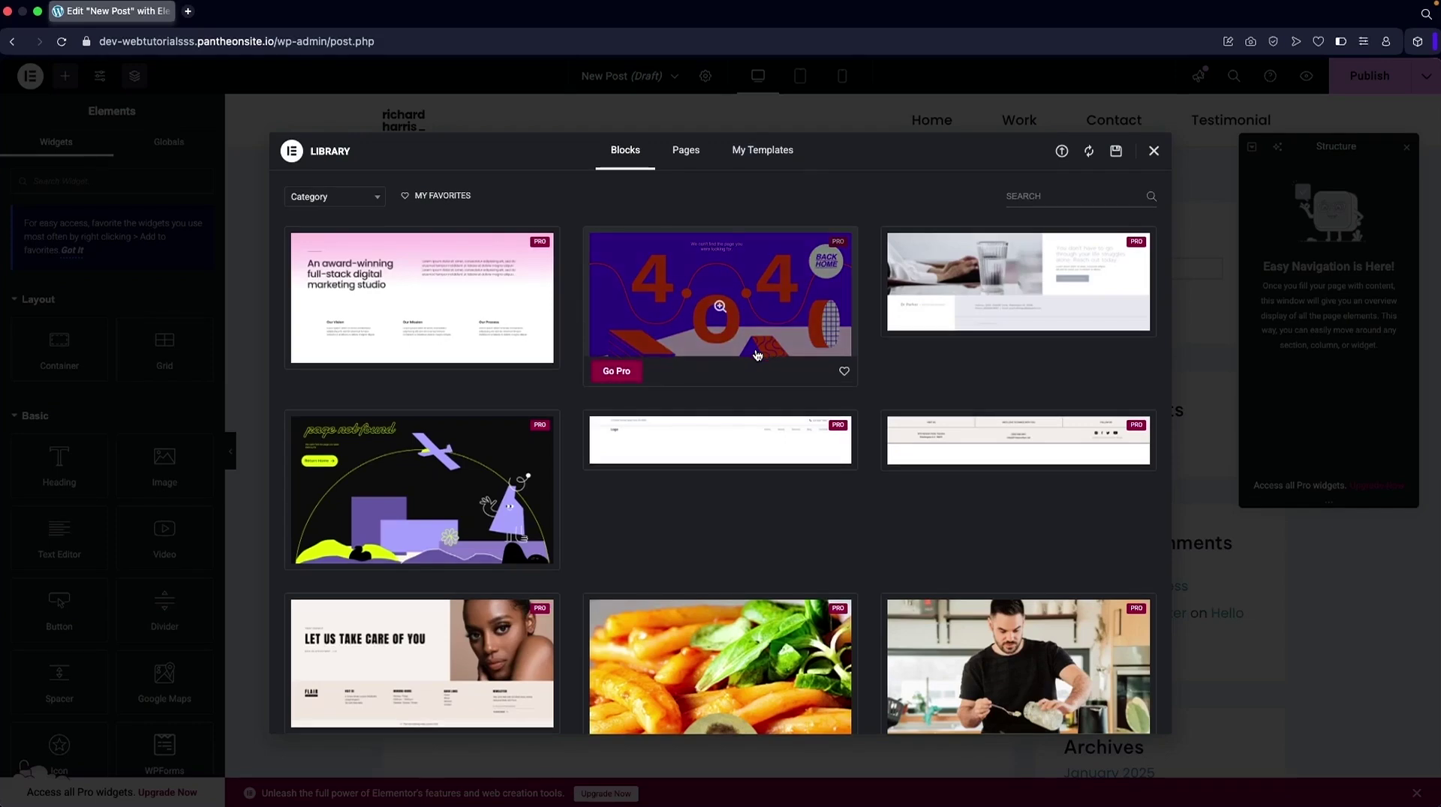
pyautogui.click(768, 164)
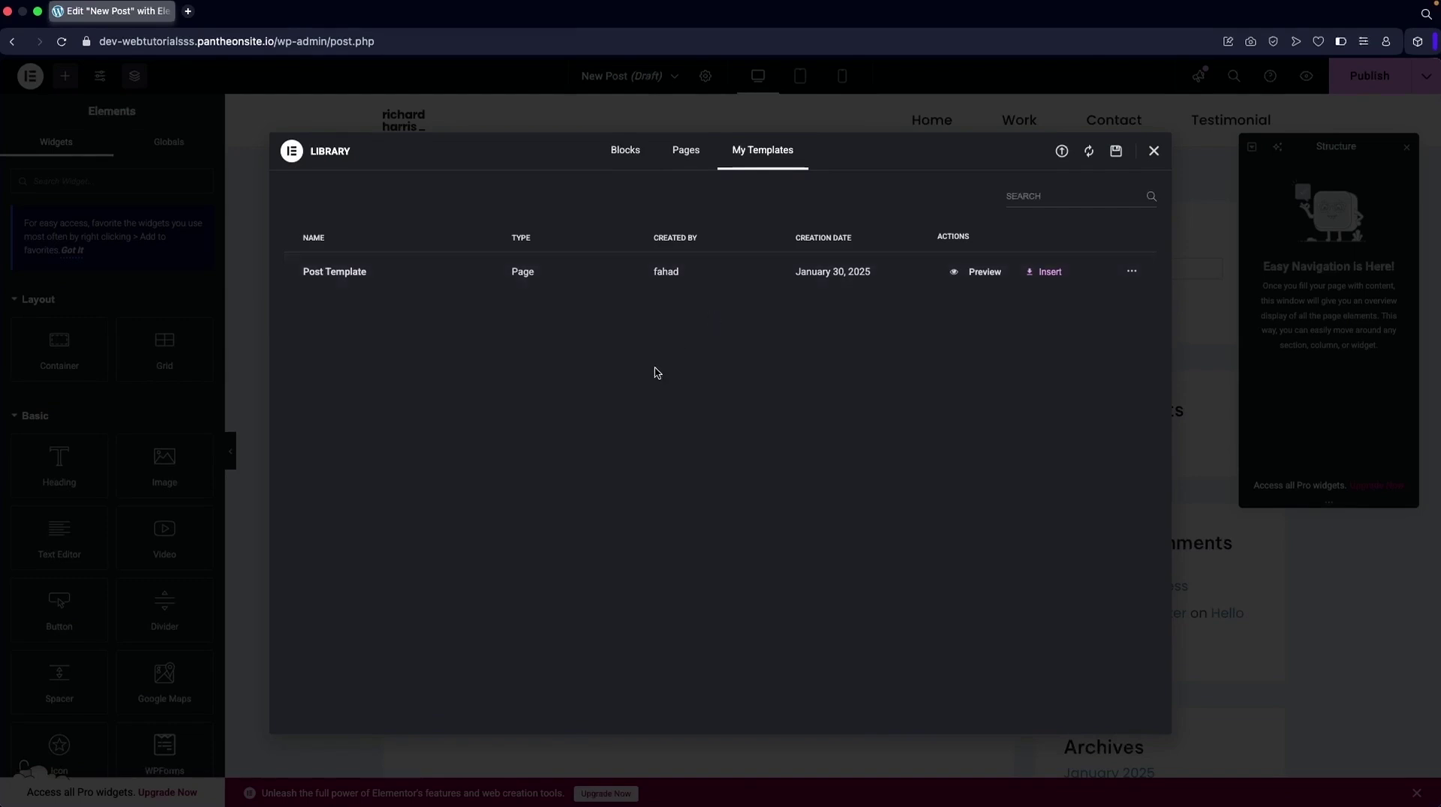
pyautogui.click(1049, 274)
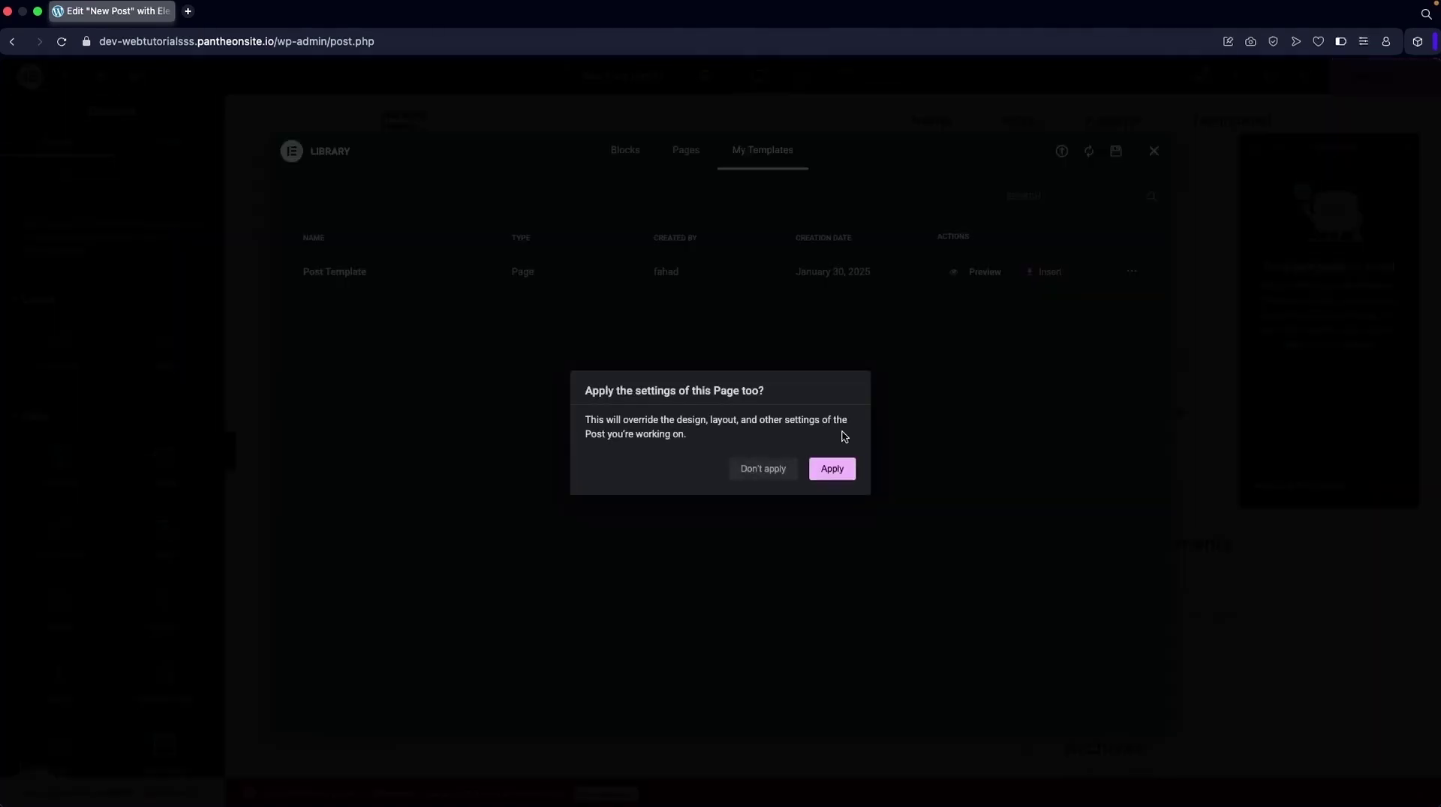
pyautogui.click(833, 469)
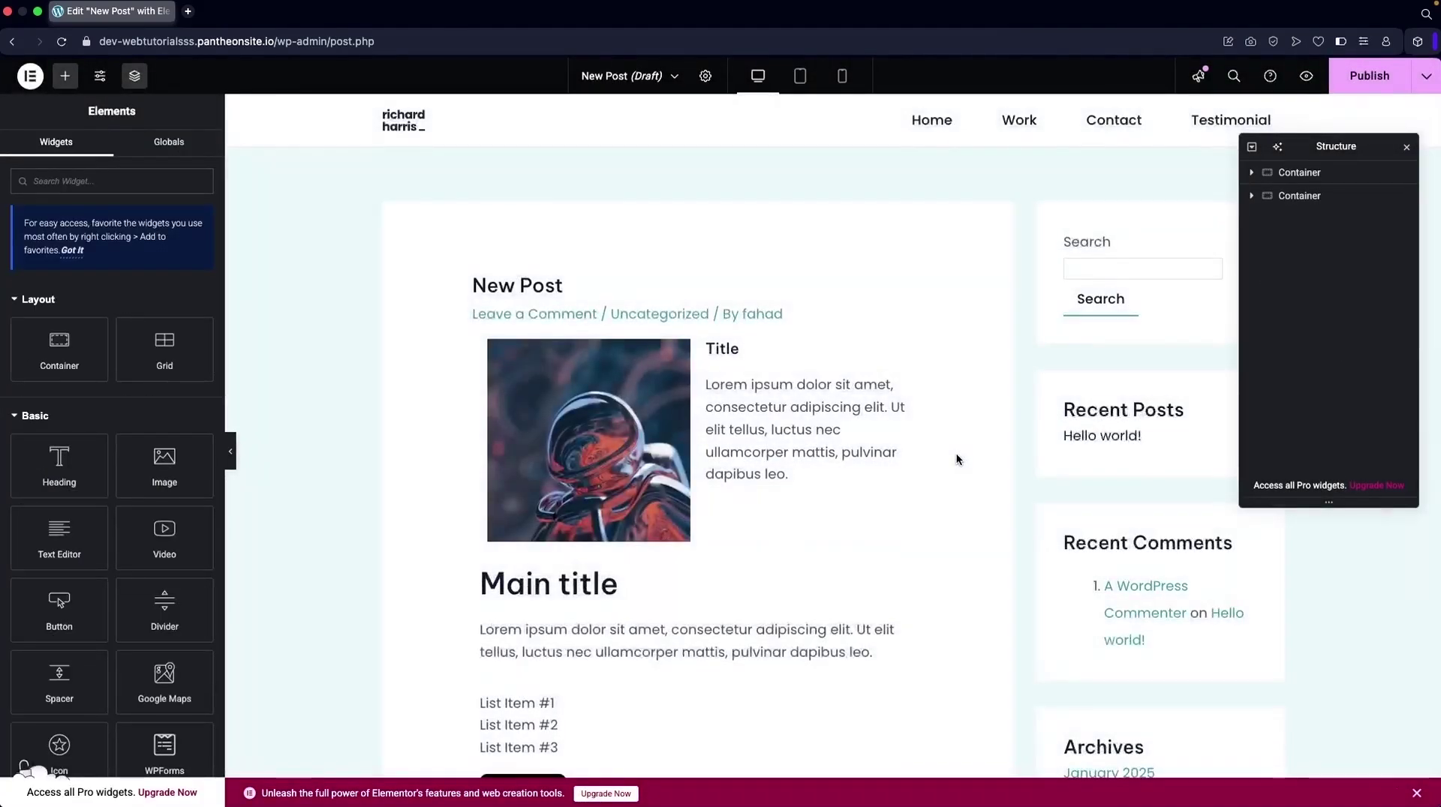
# - Inspect the content settings of the inserted image, main text and icon list widgets
pyautogui.scroll(-1, 957, 459)
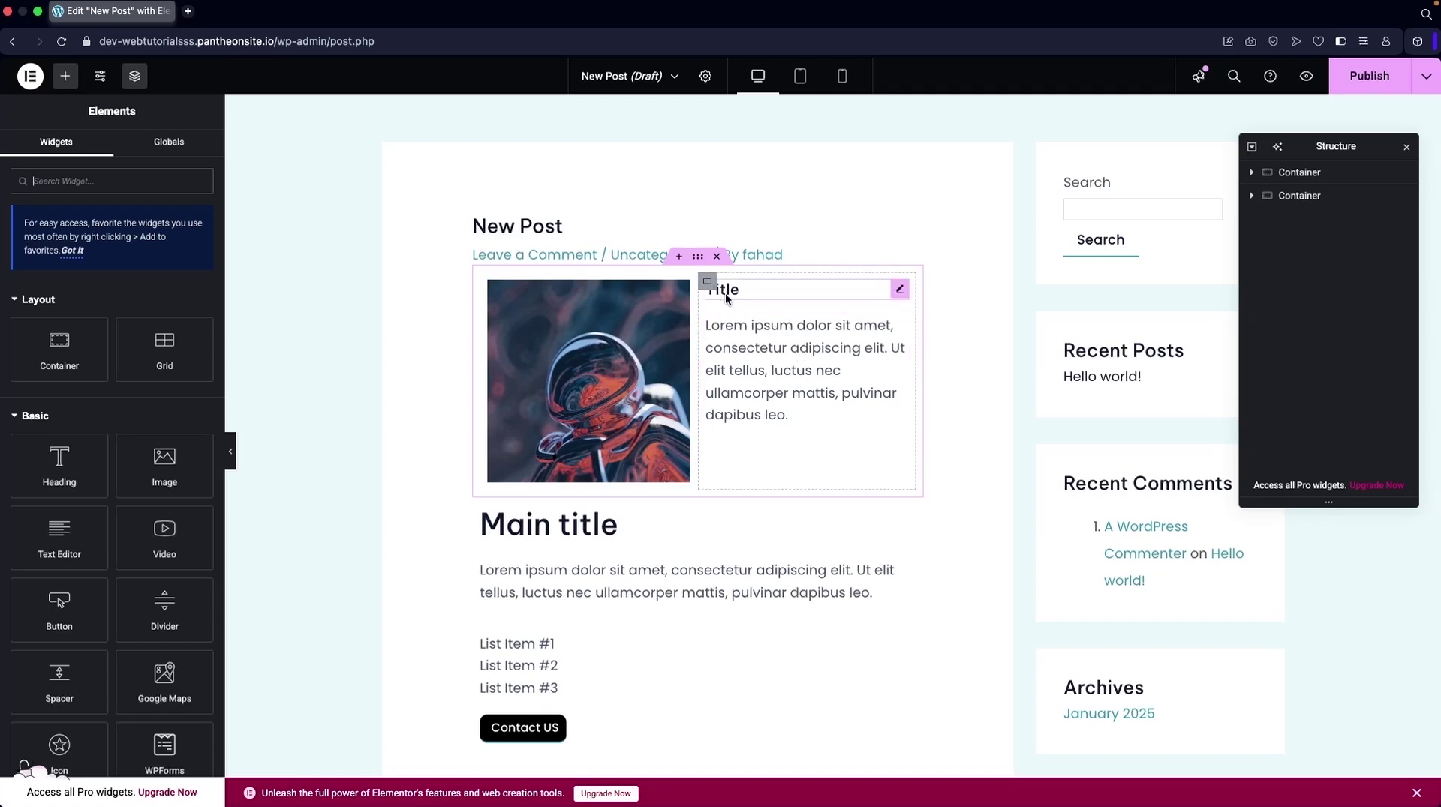
pyautogui.click(577, 360)
pyautogui.scroll(-3, 590, 466)
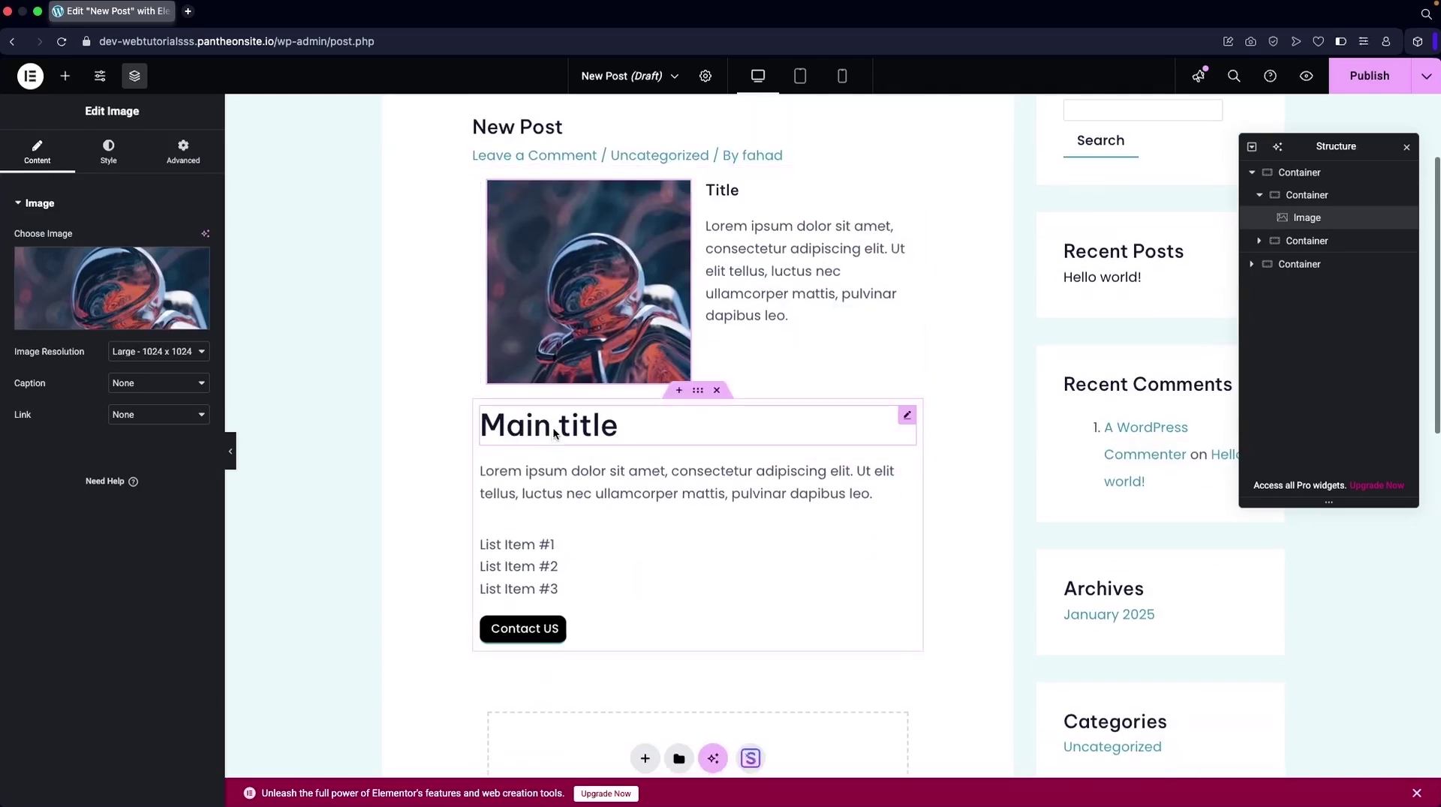
pyautogui.click(578, 482)
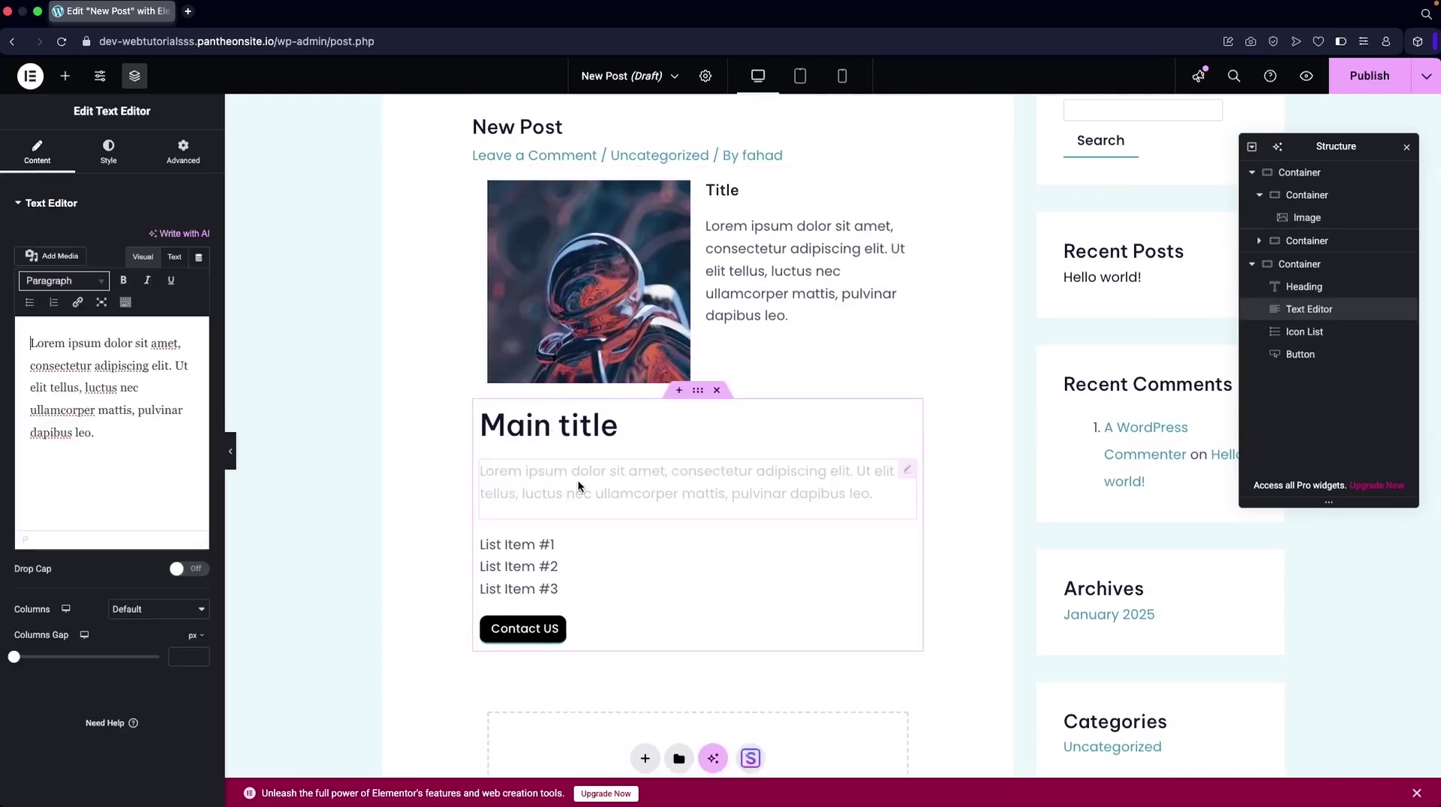
pyautogui.click(532, 535)
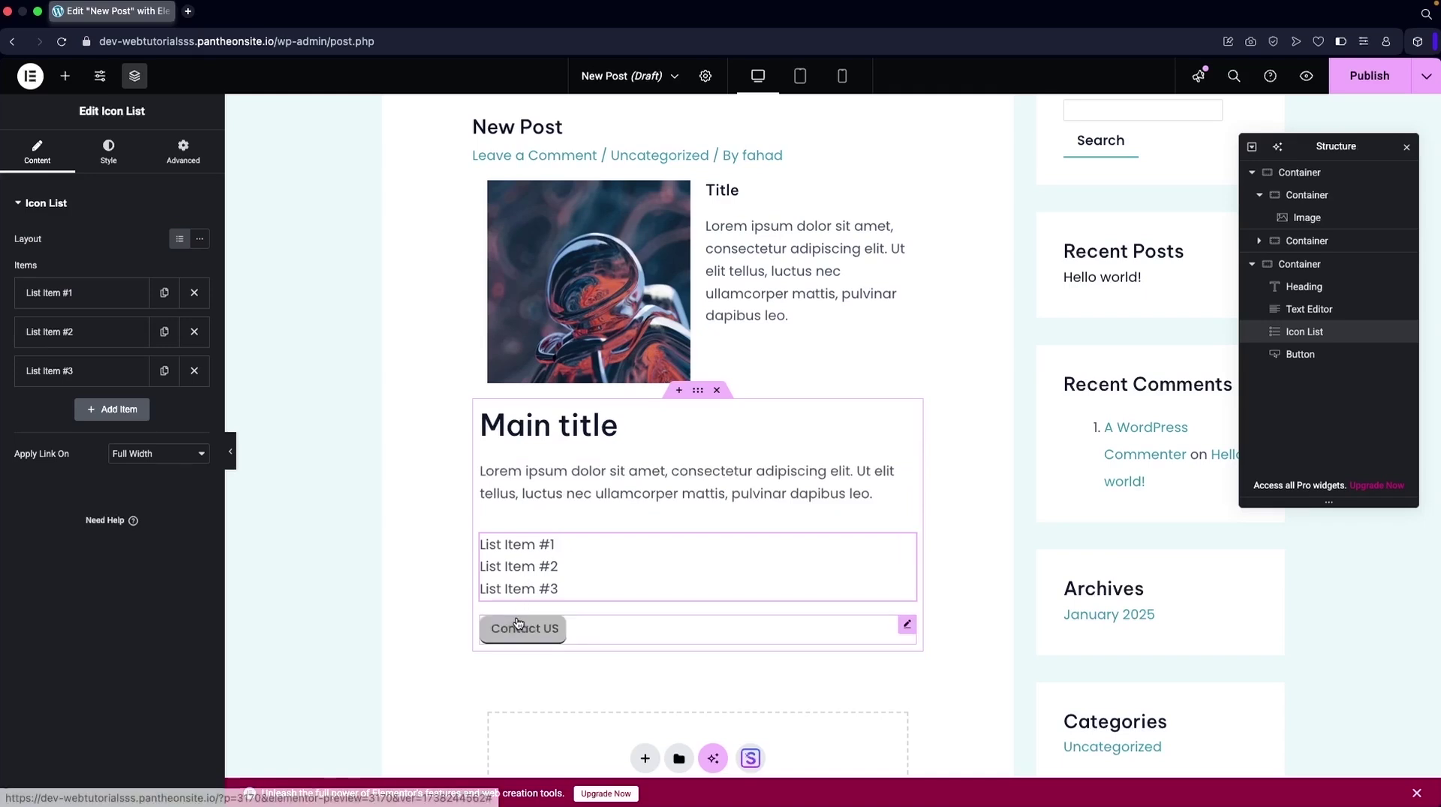
pyautogui.scroll(2, 496, 391)
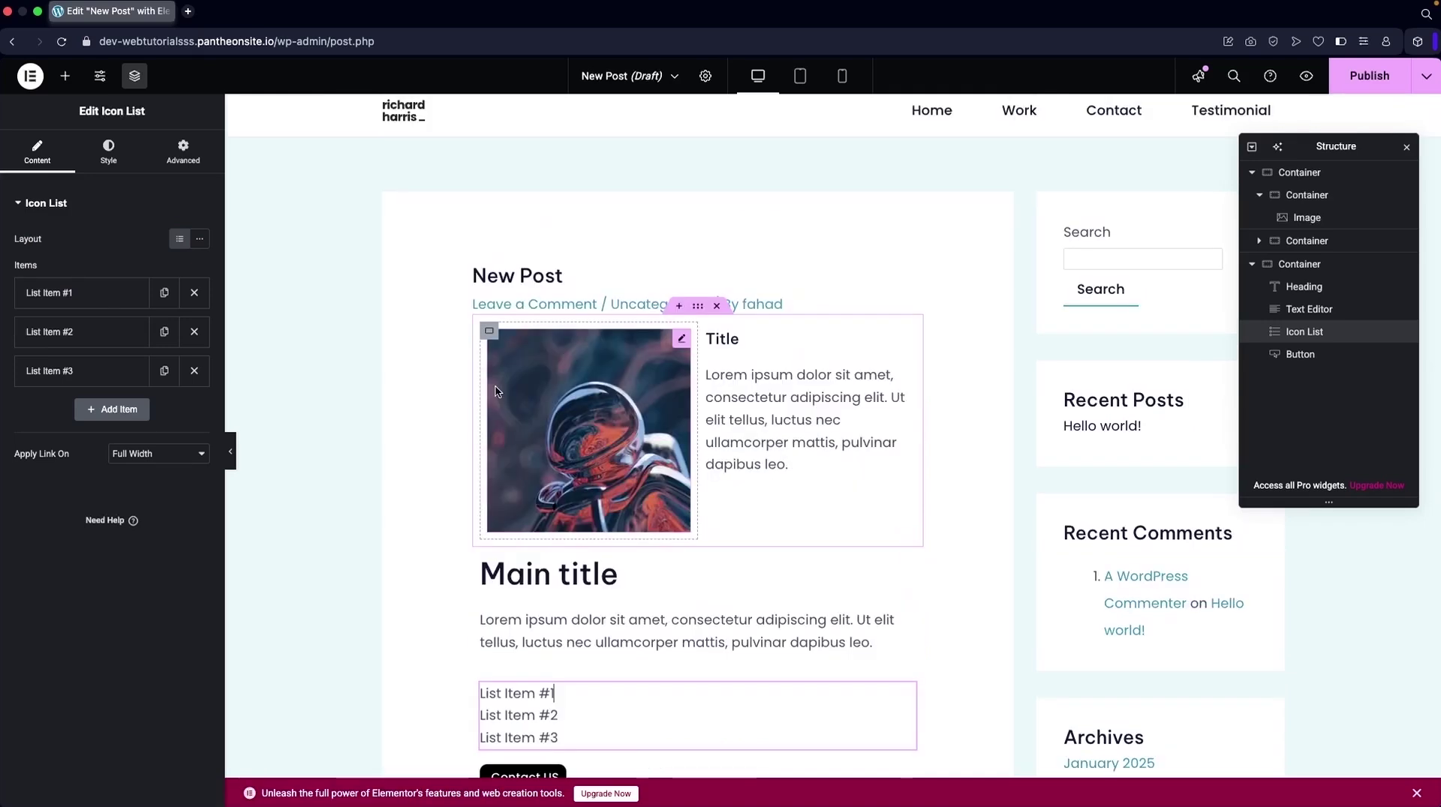
# - Replace the astronaut image with visual-artist-recent-work-image-6.jpg, the green jars picture, from the media library
pyautogui.click(542, 441)
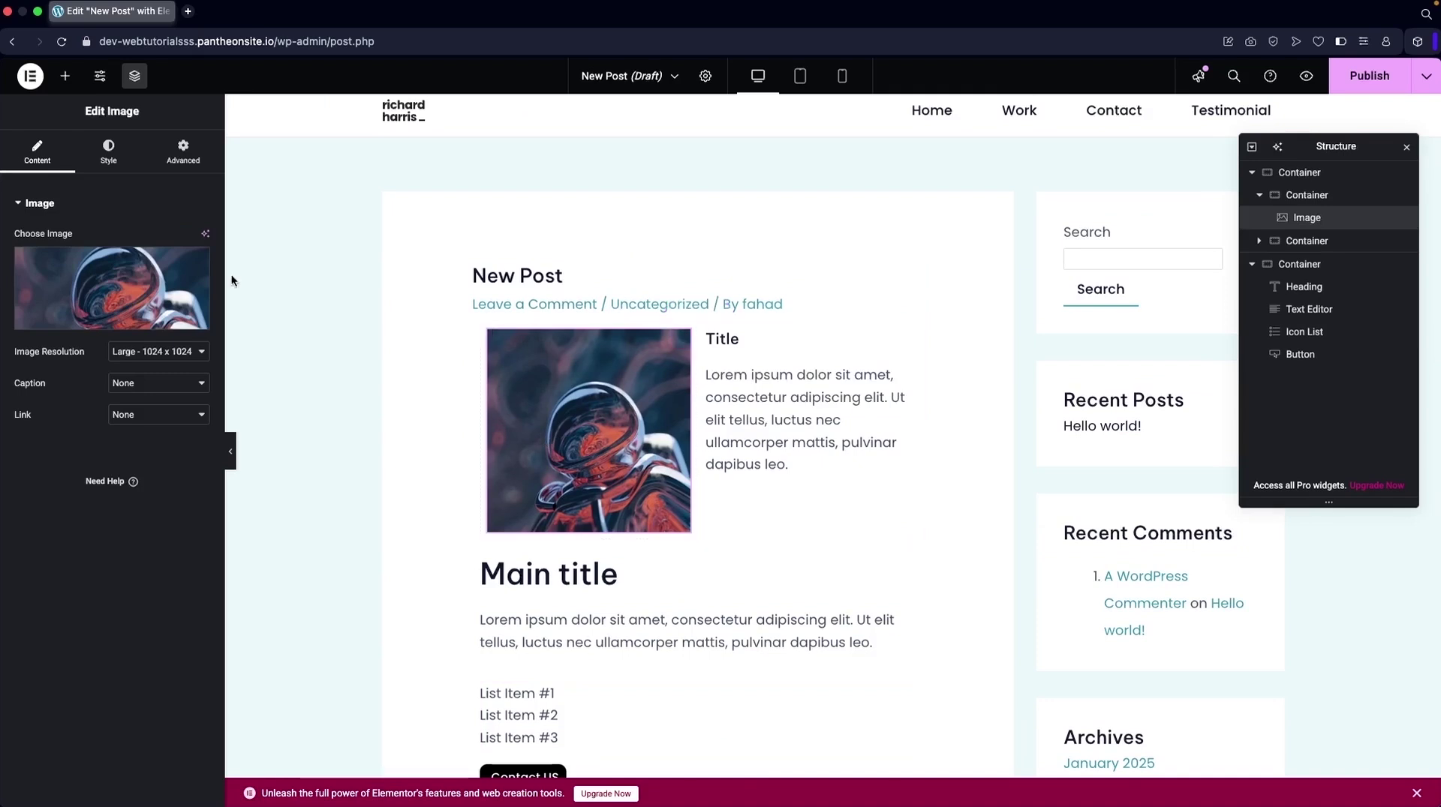
pyautogui.click(66, 276)
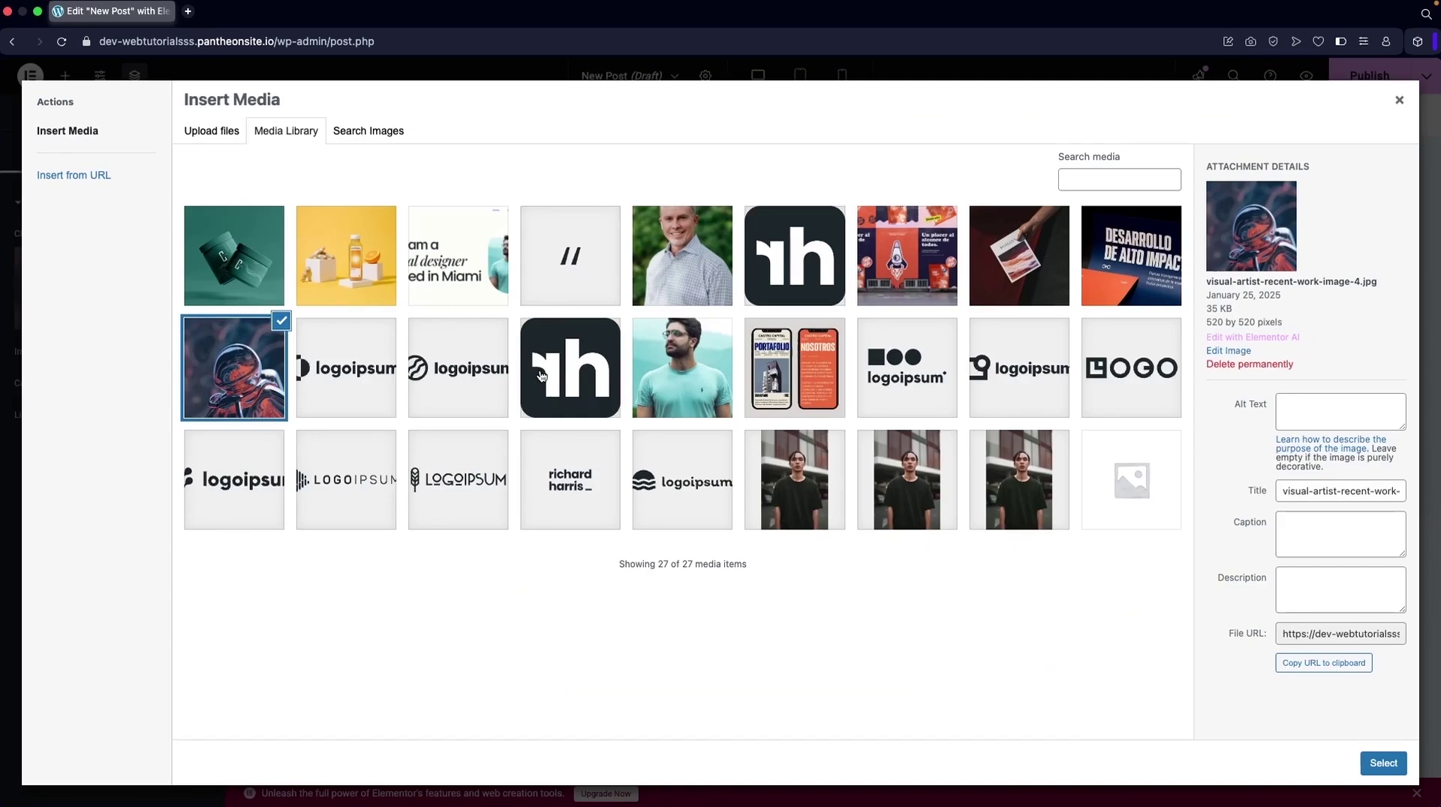
pyautogui.click(235, 263)
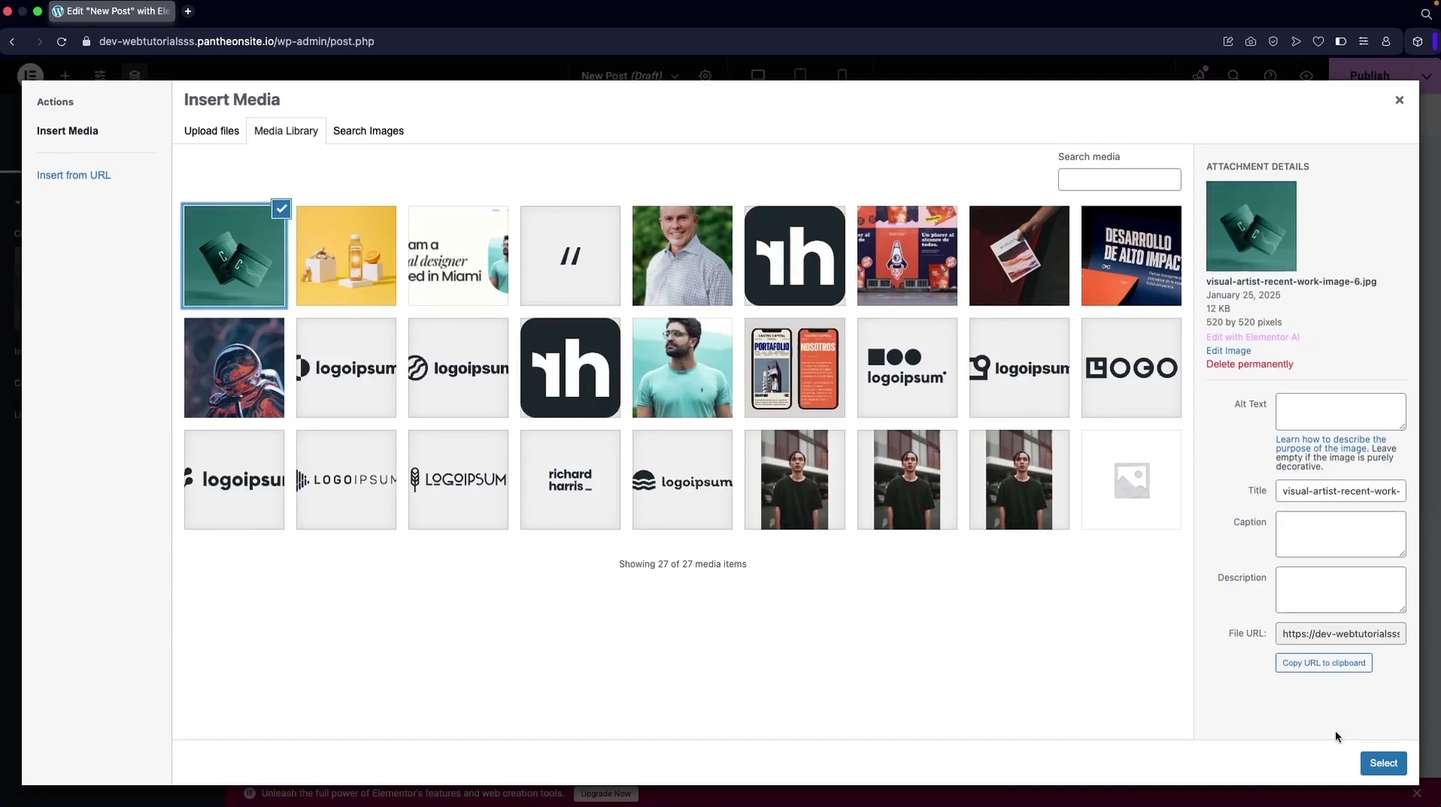
pyautogui.click(1384, 764)
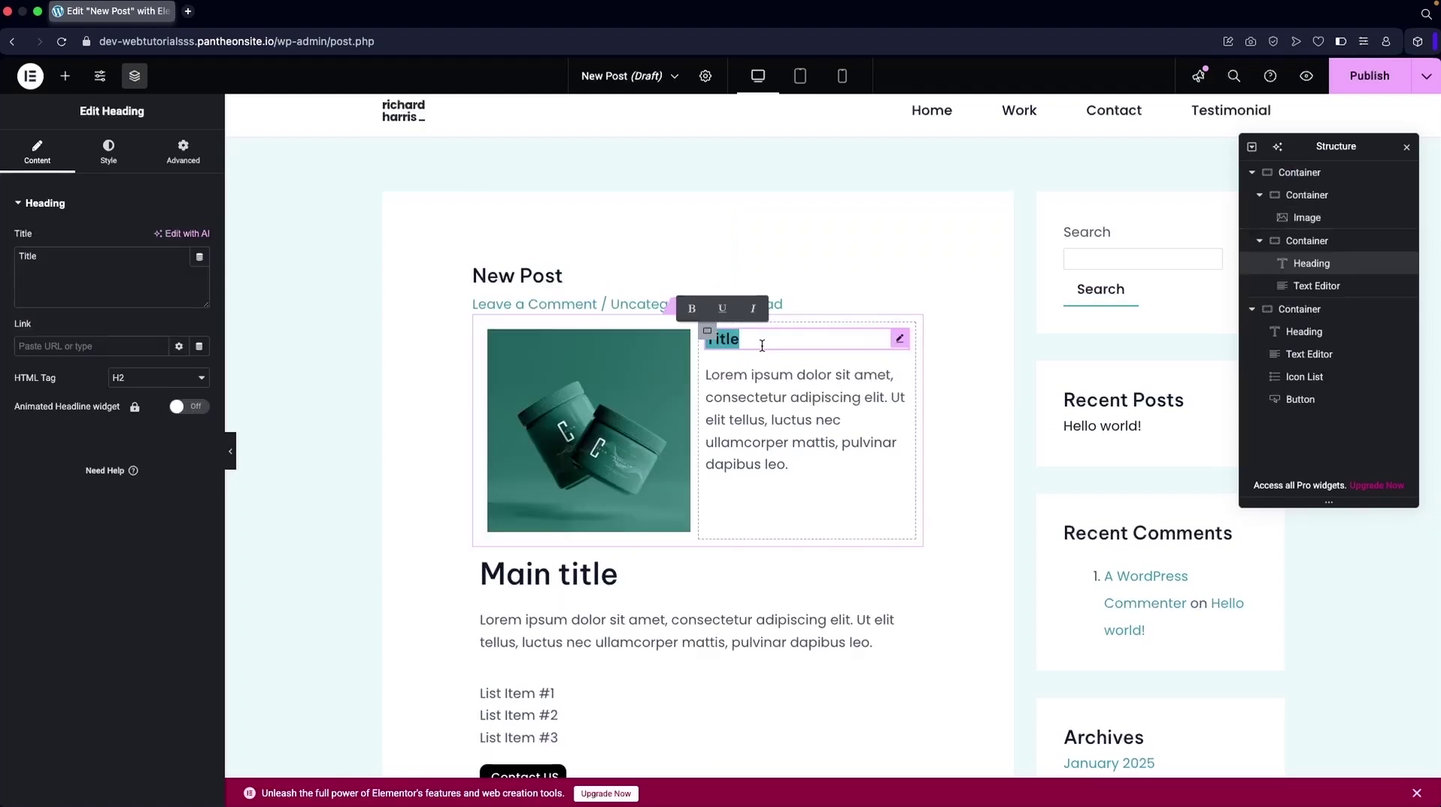
# - Change the "Title" heading beside the image to "C Product"
pyautogui.click(58, 266)
pyautogui.doubleClick(57, 265)
pyautogui.write('C')
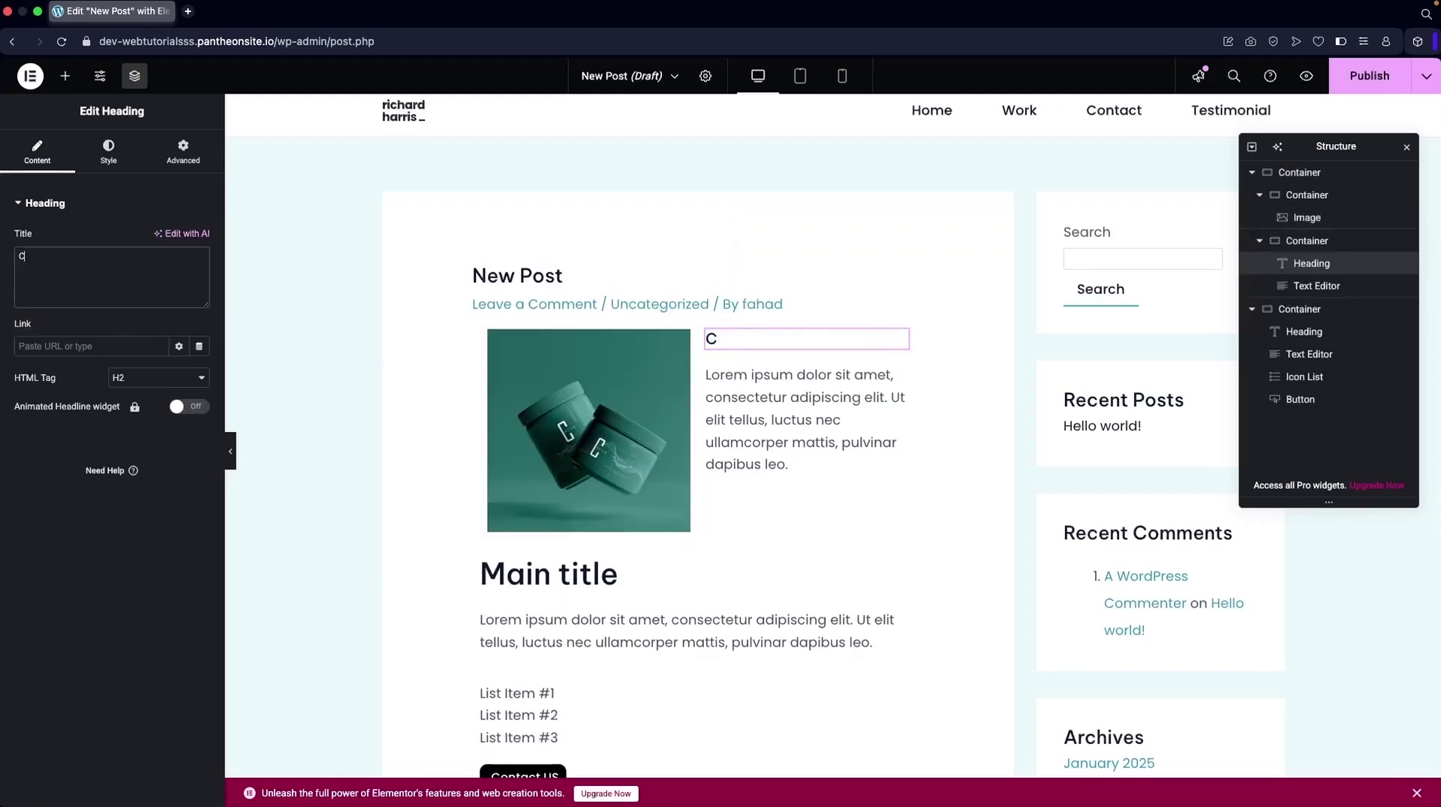
pyautogui.write(' Product')
# - Replace the placeholder paragraph beside the image with "Description of C Production"
pyautogui.click(754, 382)
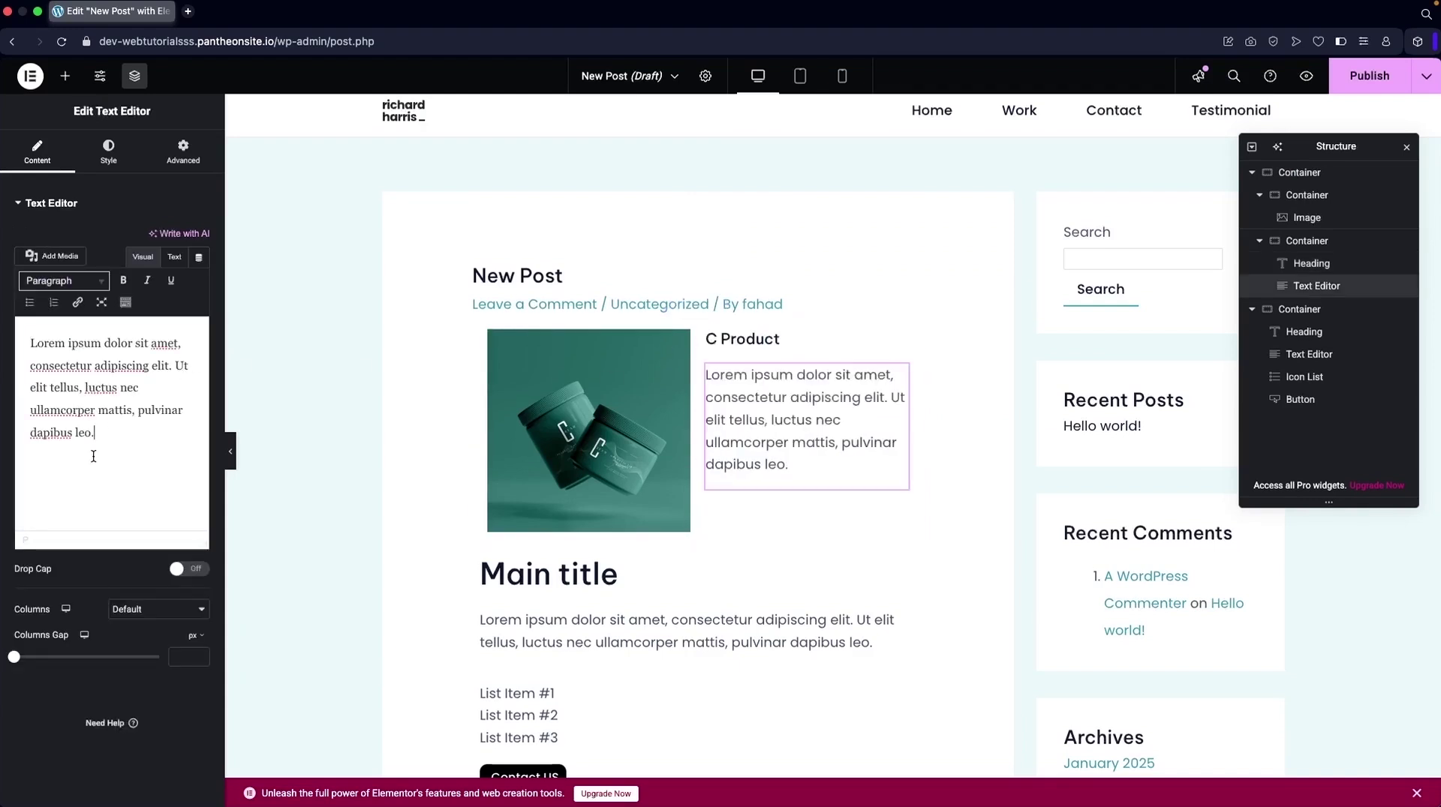
pyautogui.hotkey('ctrl', 'a')
pyautogui.write('Description of C Productio')
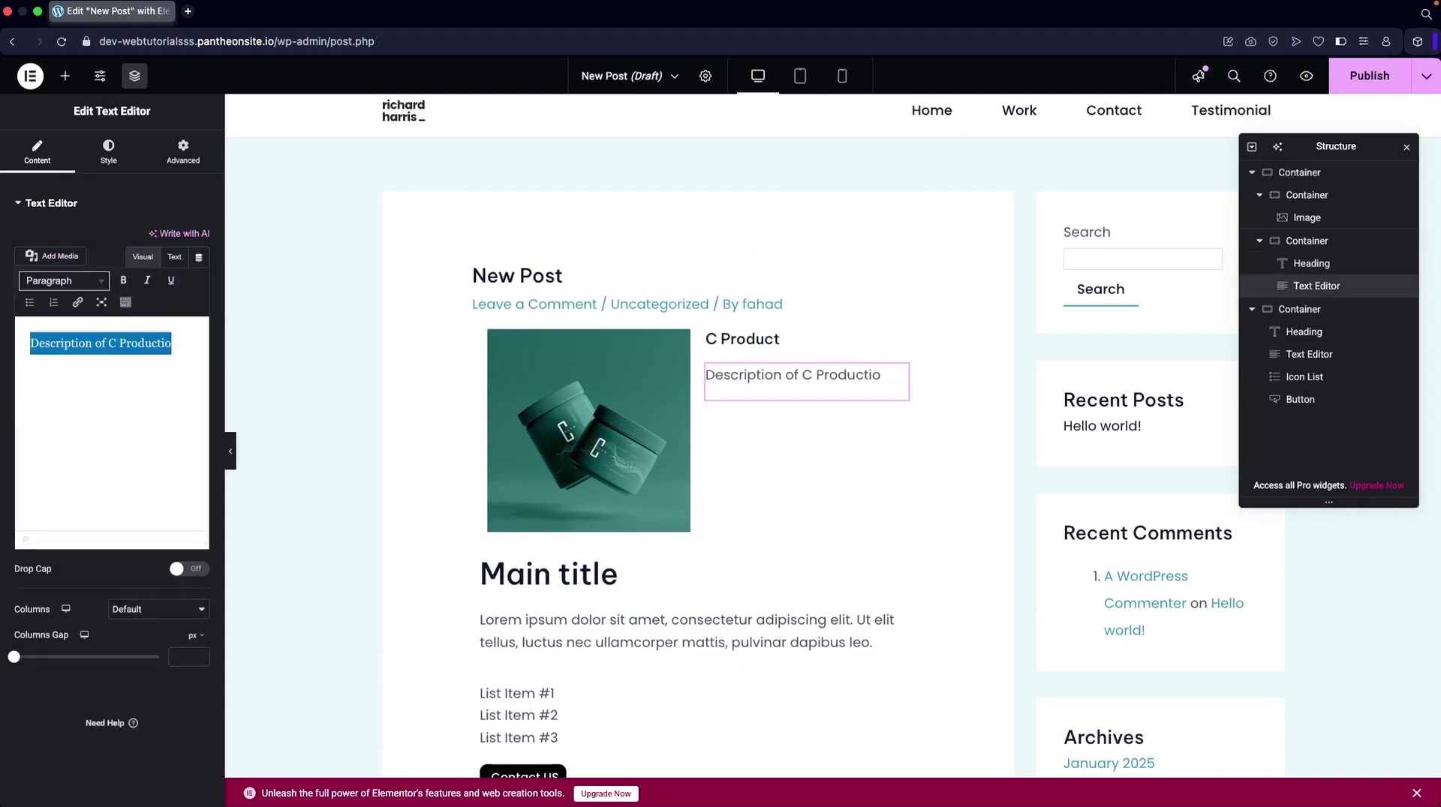
pyautogui.click(171, 343)
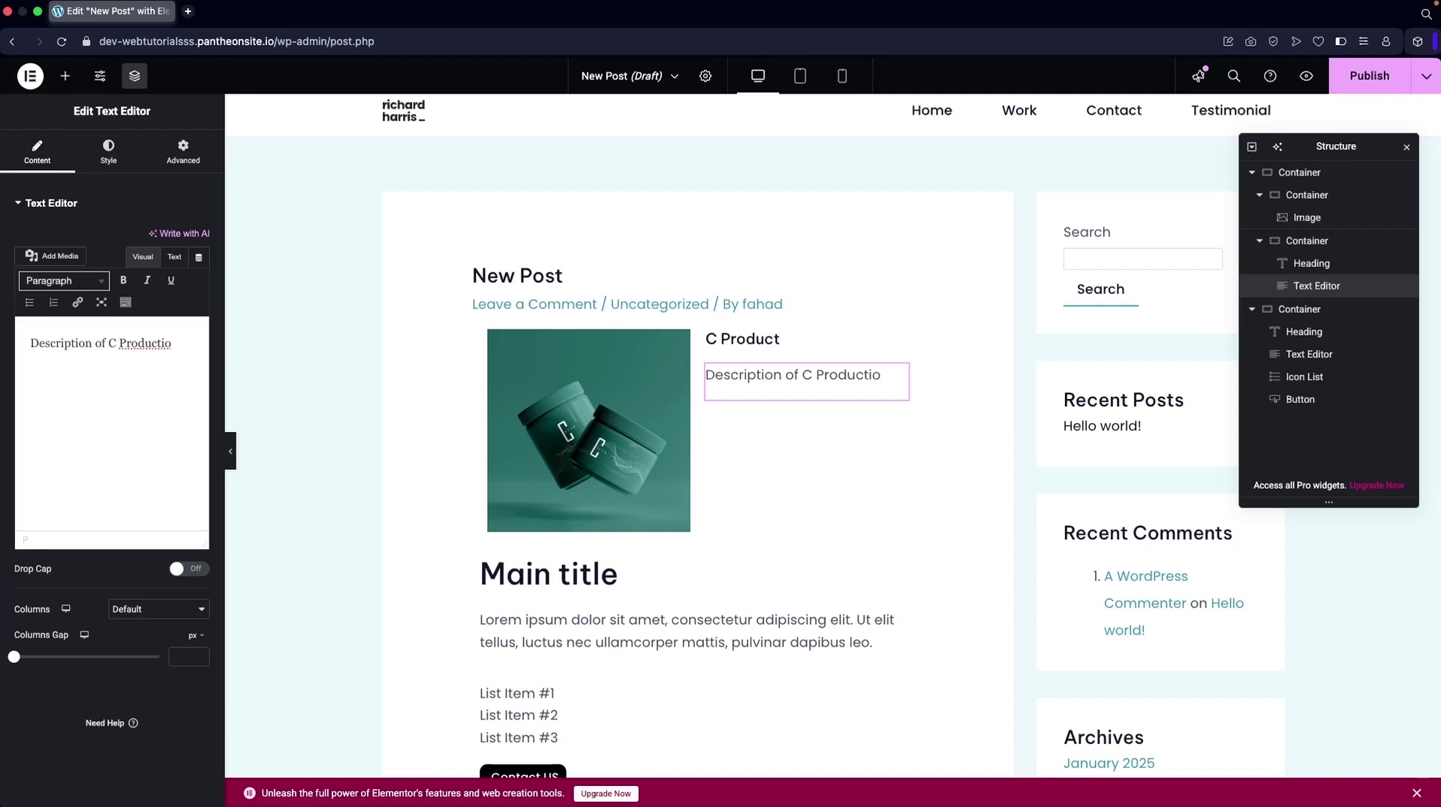
pyautogui.write('n')
# - Repeat "Description of C Production" in that text block until it fills six separate lines
pyautogui.hotkey('ctrl', 'v')
pyautogui.hotkey('ctrl', 'v')
pyautogui.hotkey('ctrl', 'v')
pyautogui.hotkey('ctrl', 'v')
pyautogui.hotkey('ctrl', 'v')
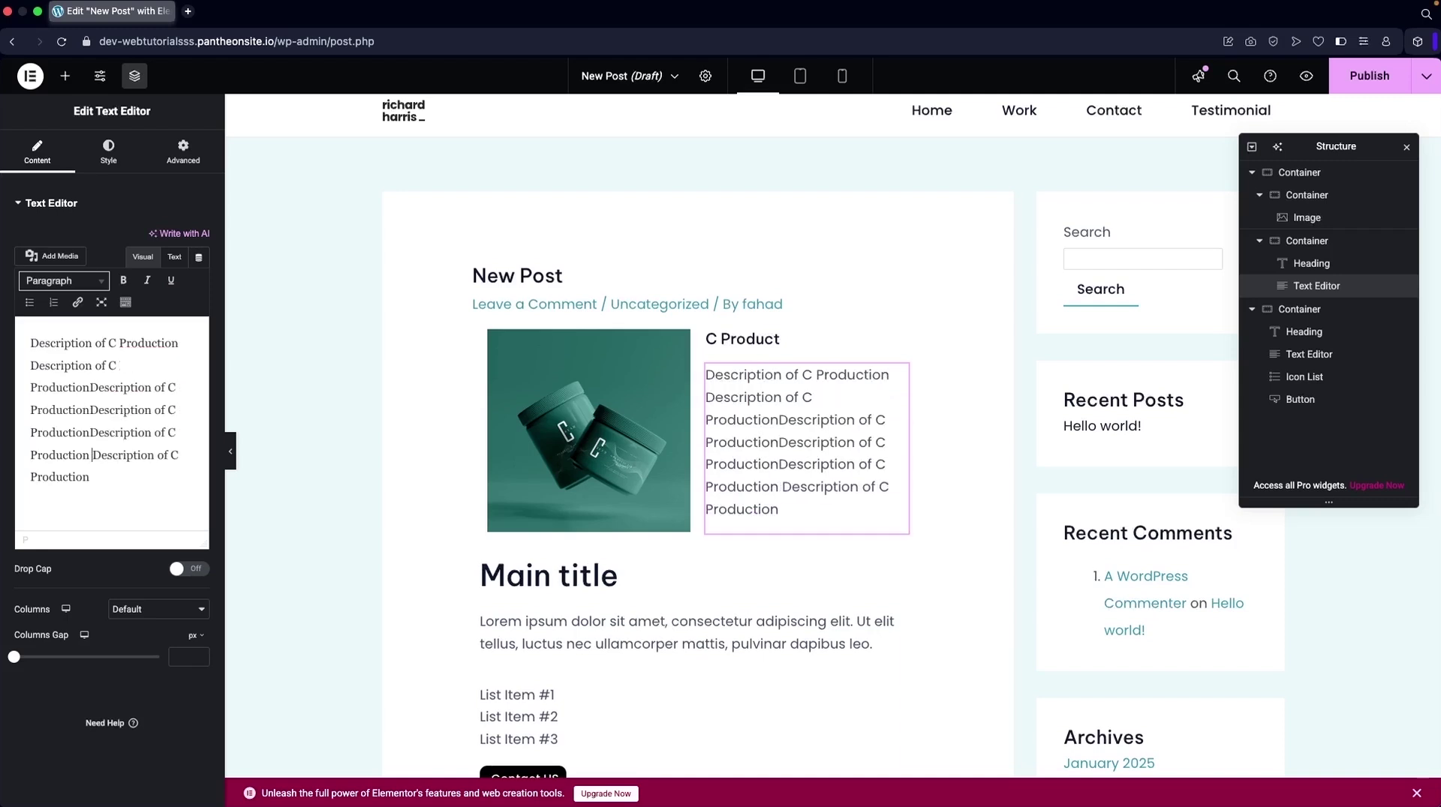
pyautogui.click(89, 433)
pyautogui.click(89, 410)
pyautogui.click(89, 387)
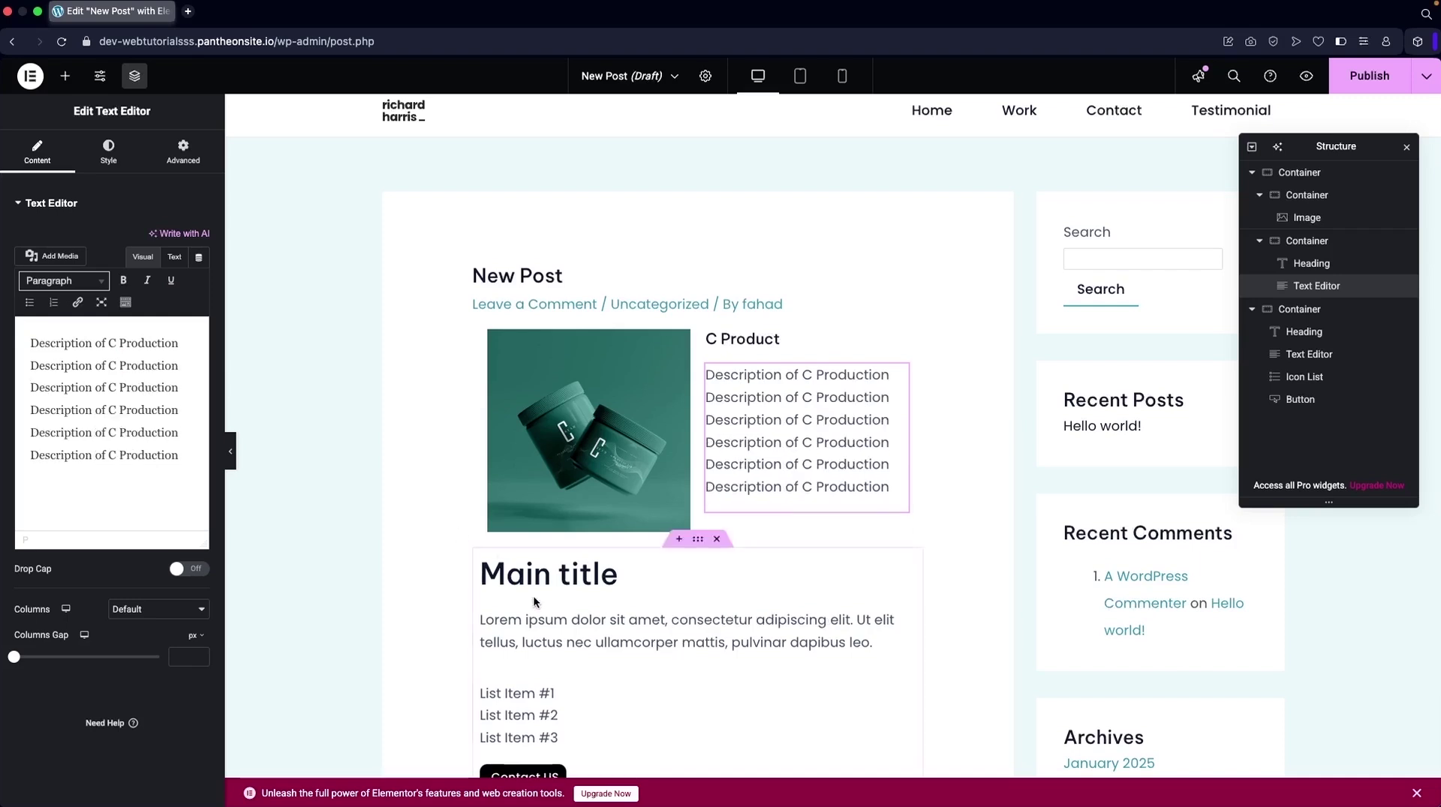
# - Change the "Main title" heading below the image to "C Product"
pyautogui.scroll(-2, 751, 526)
pyautogui.click(535, 505)
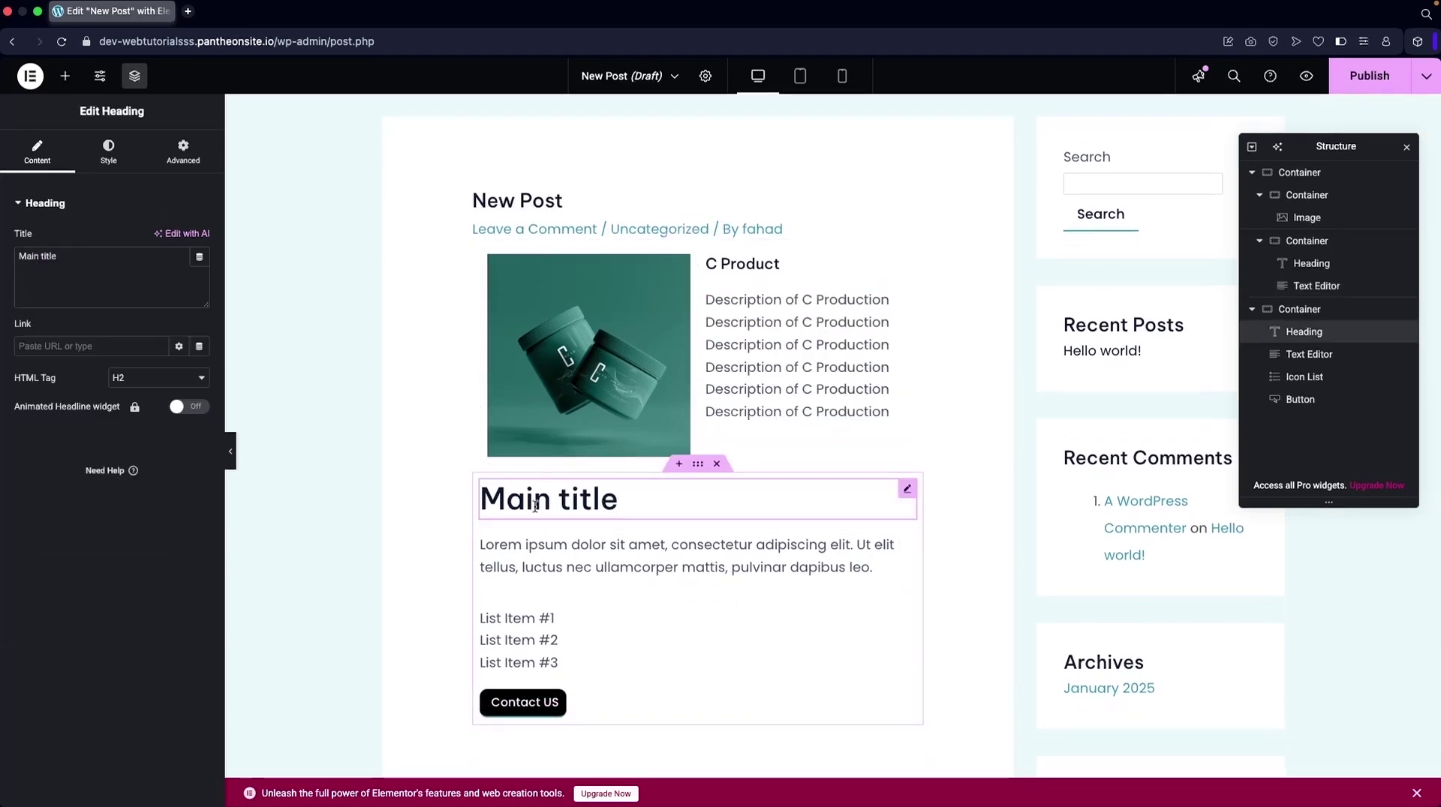
pyautogui.tripleClick(61, 256)
pyautogui.write('C')
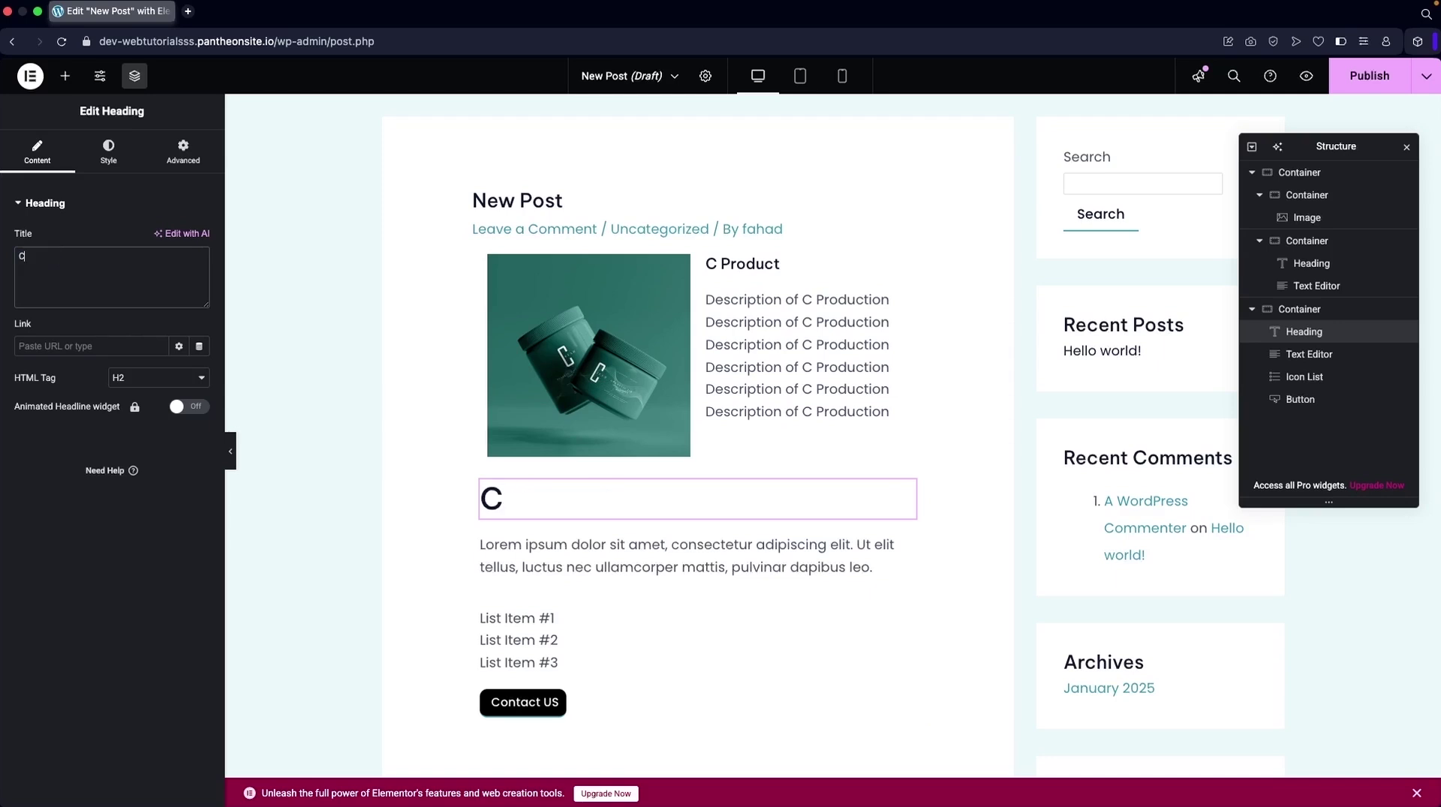
pyautogui.write(' Product')
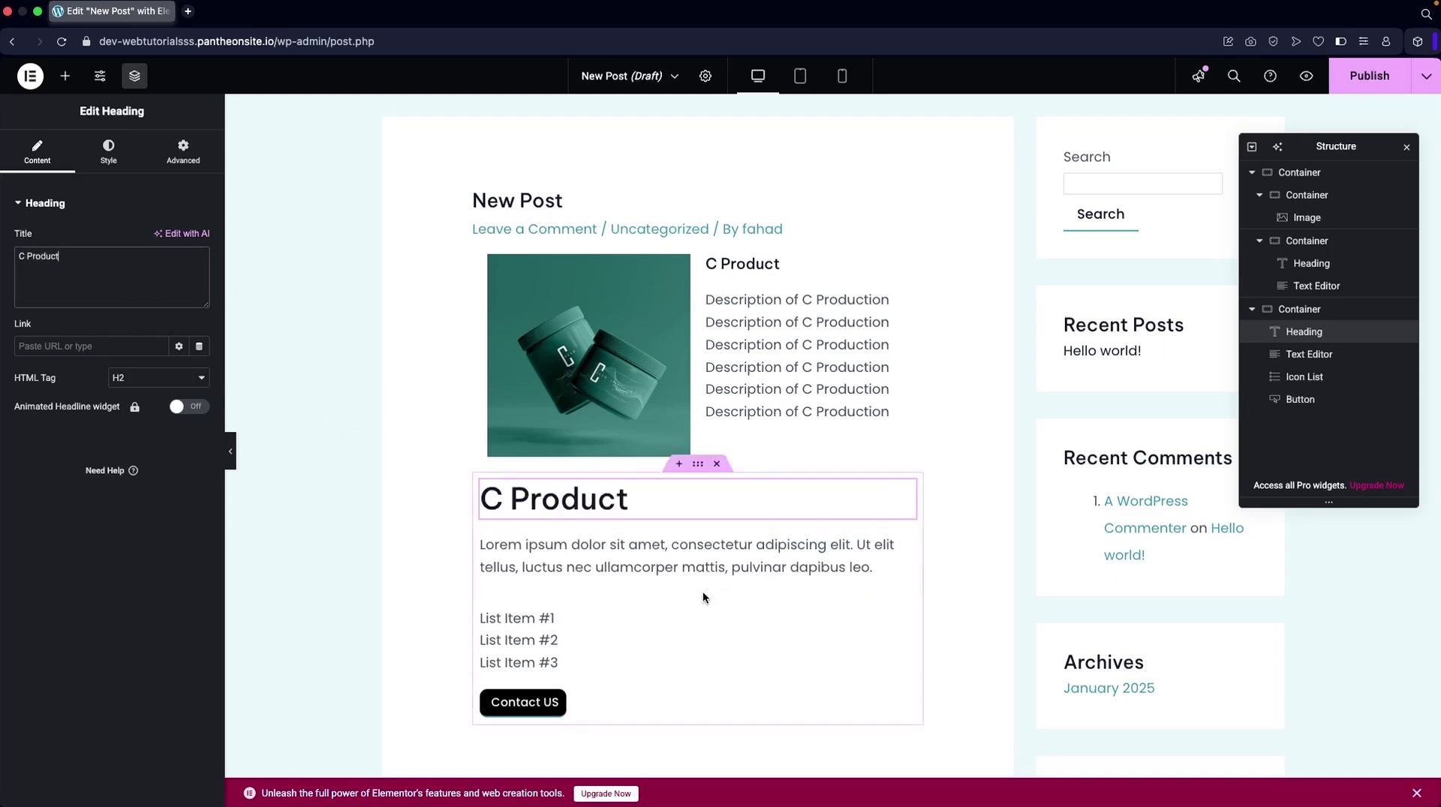
pyautogui.click(732, 527)
pyautogui.scroll(-1, 611, 584)
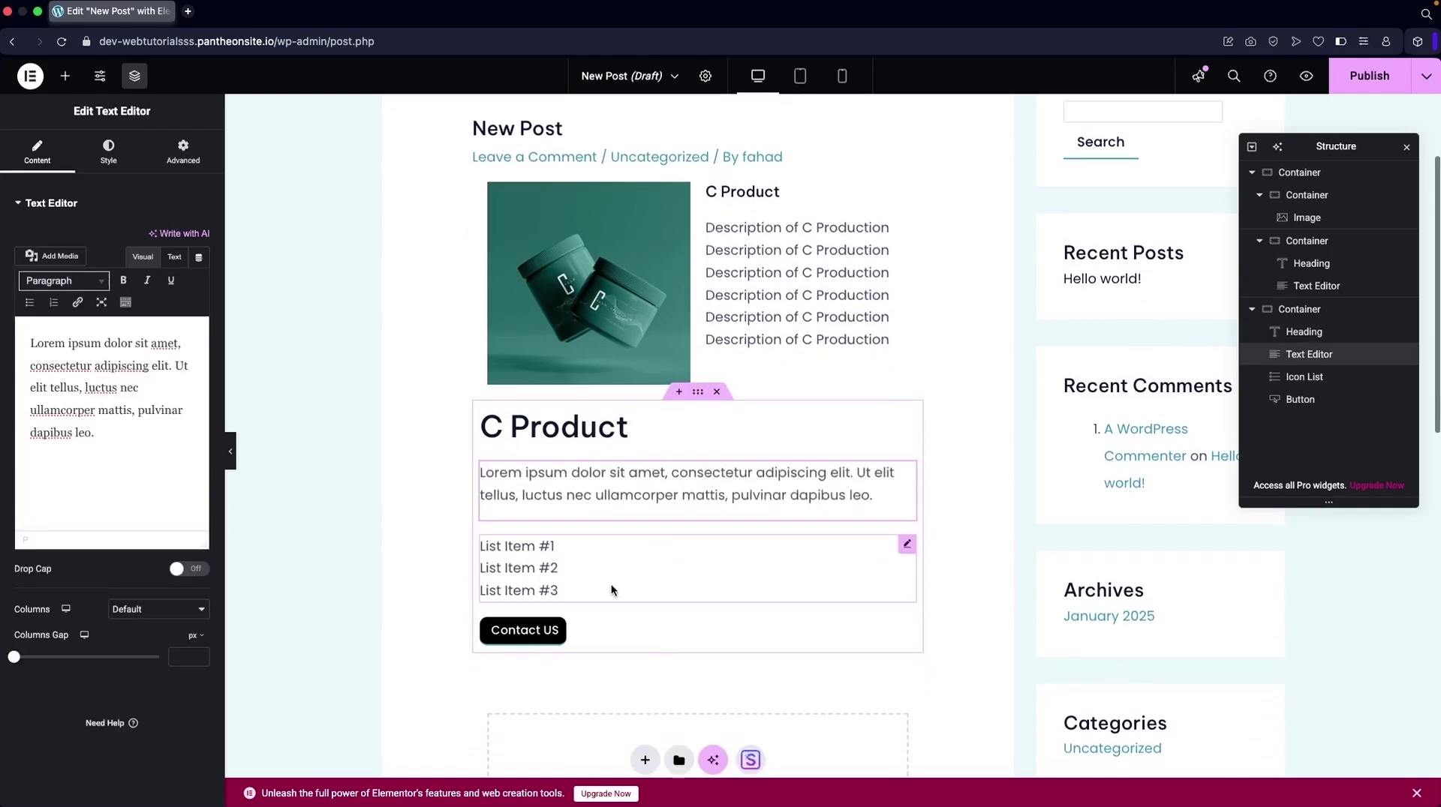
pyautogui.click(597, 575)
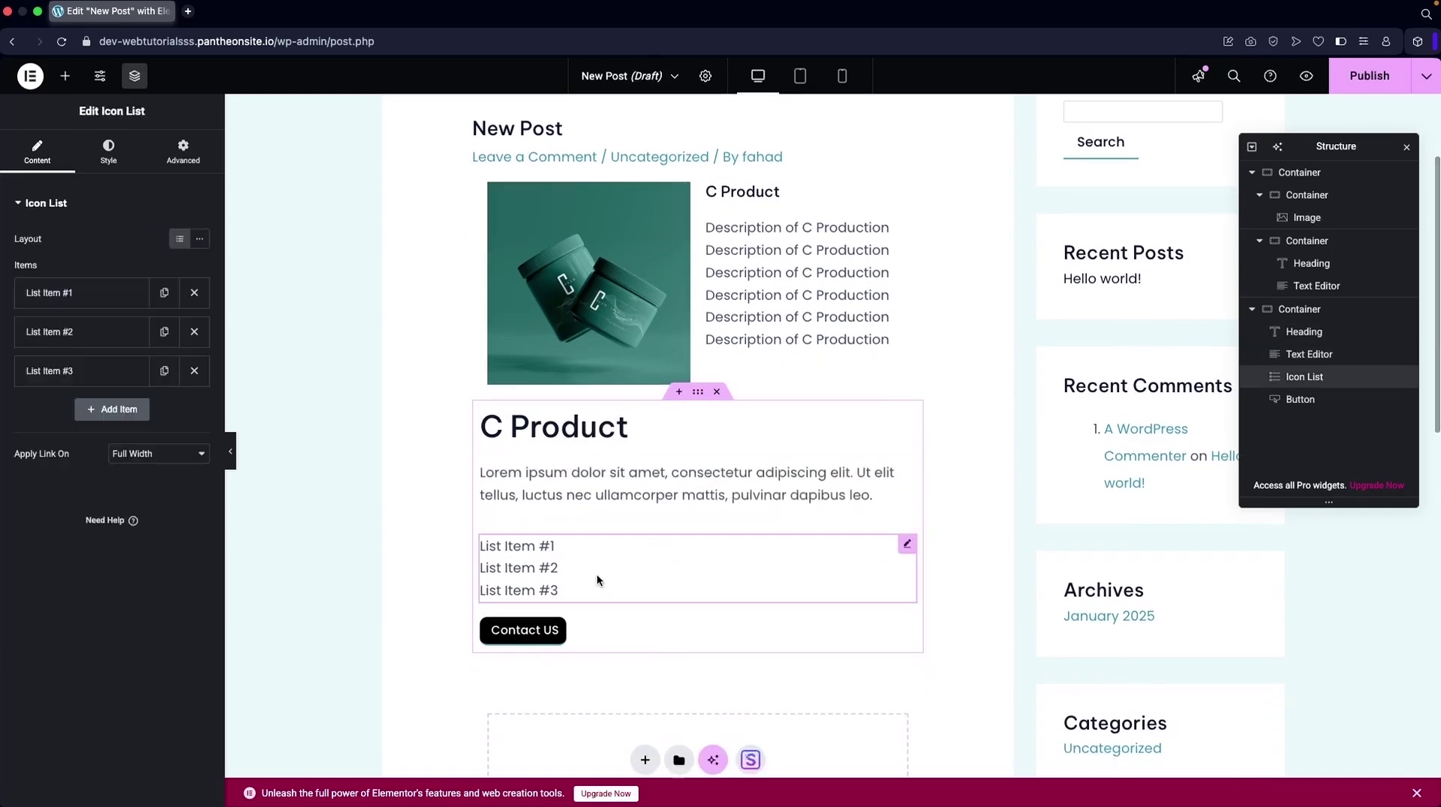
# - Change the "Contact US" button's text to "BUY NOW"
pyautogui.click(516, 634)
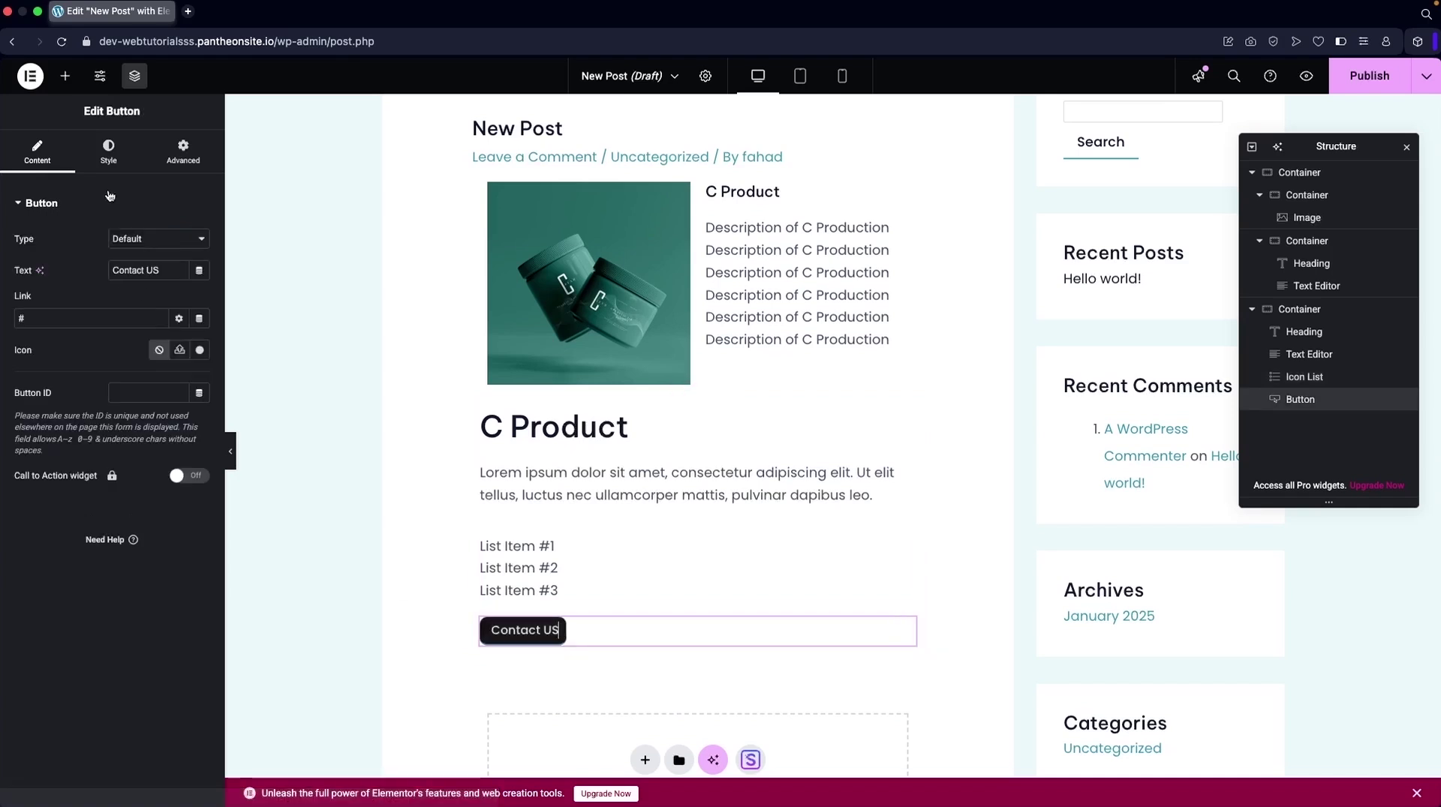
pyautogui.tripleClick(136, 273)
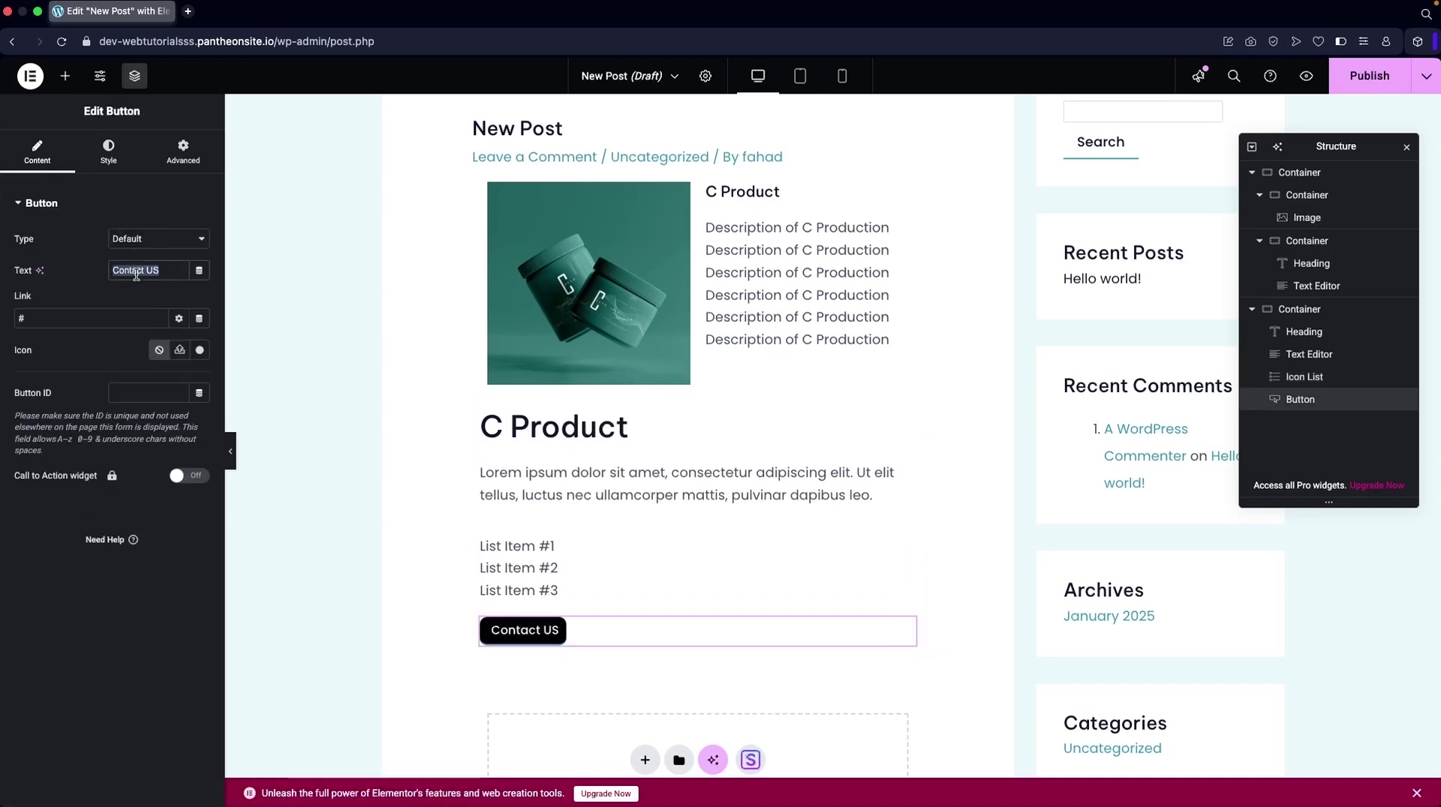
pyautogui.write('BOY NOW')
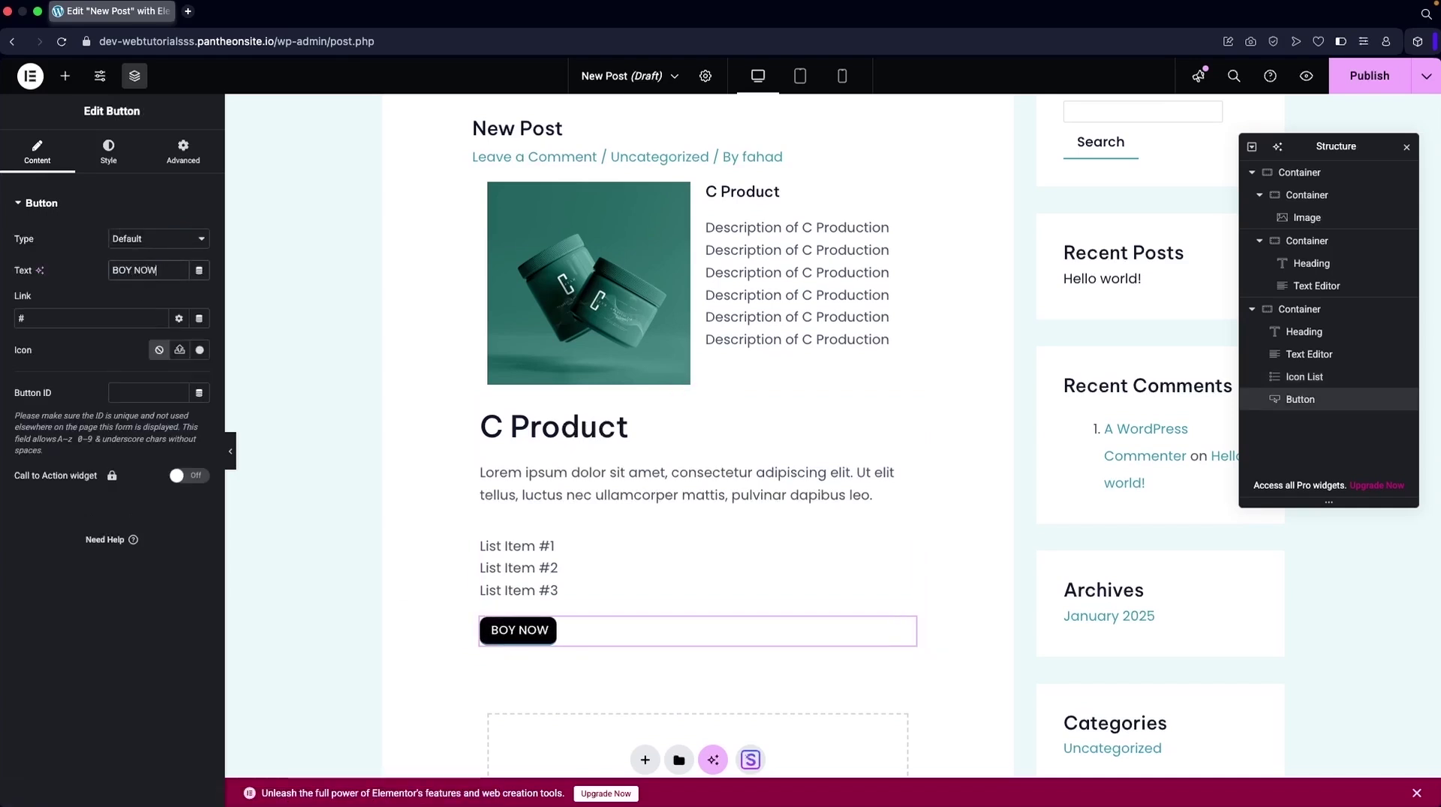
pyautogui.click(124, 270)
pyautogui.press('BackSpace')
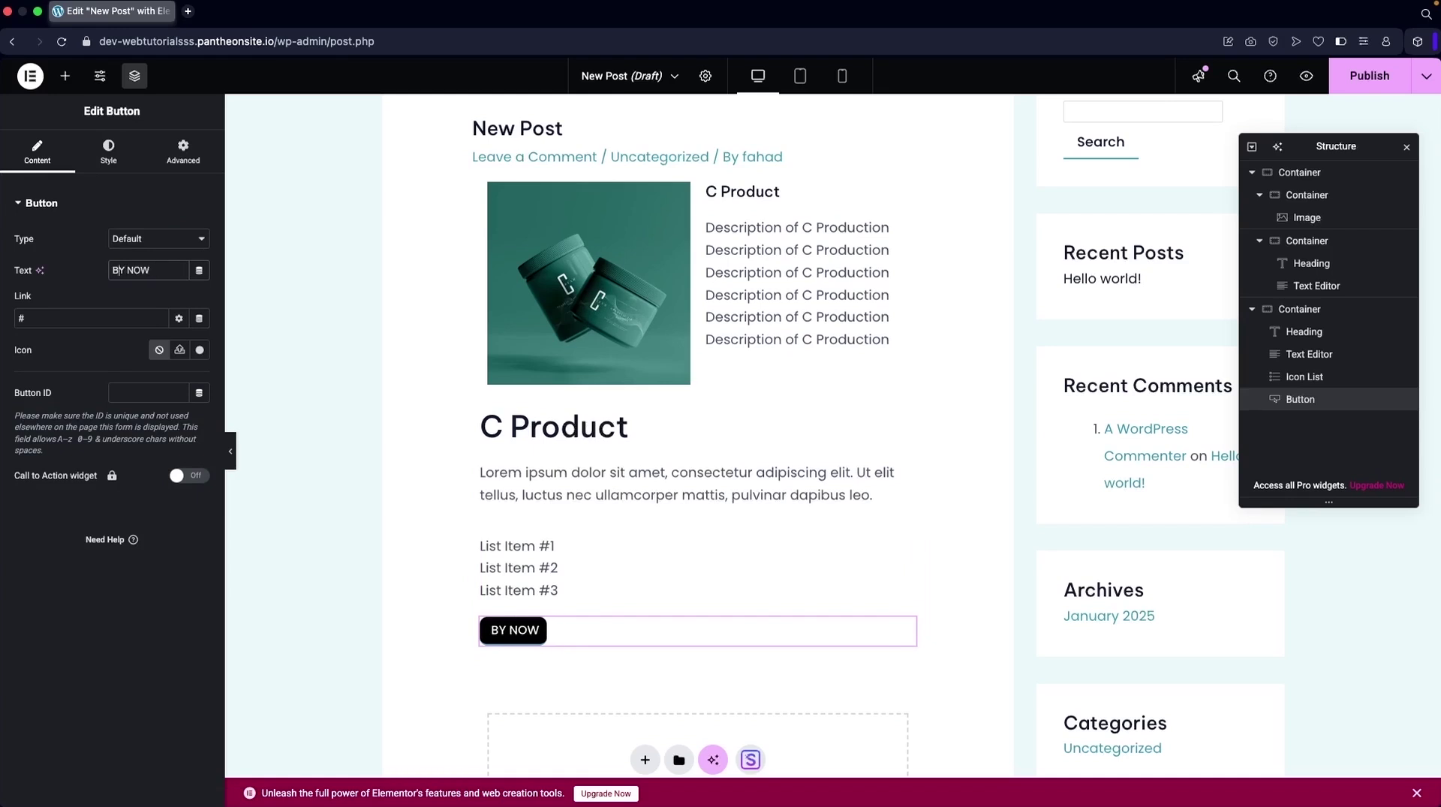
pyautogui.write('U')
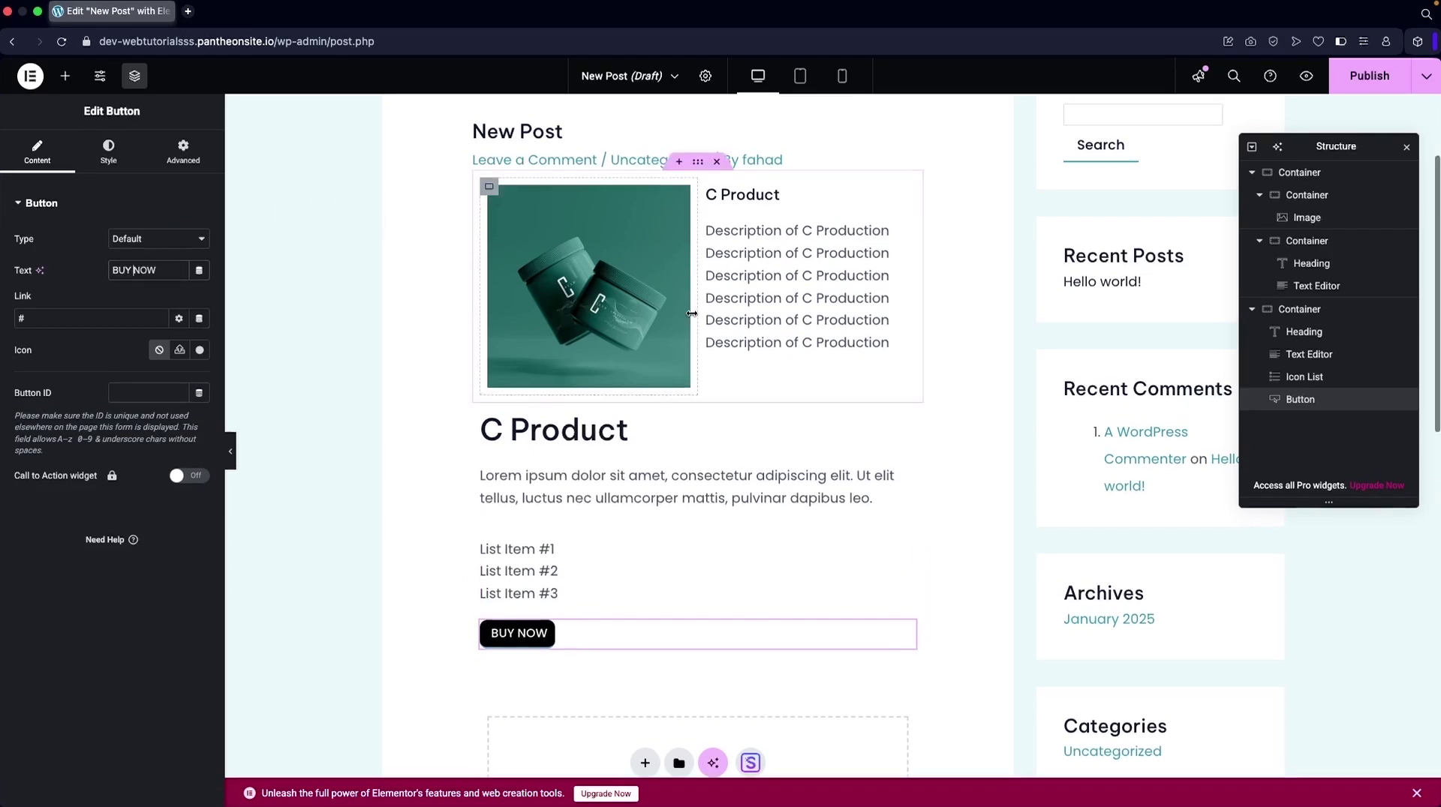
# - Give the container holding the small heading and the description a classic background in solid black, #000000
pyautogui.scroll(2, 600, 338)
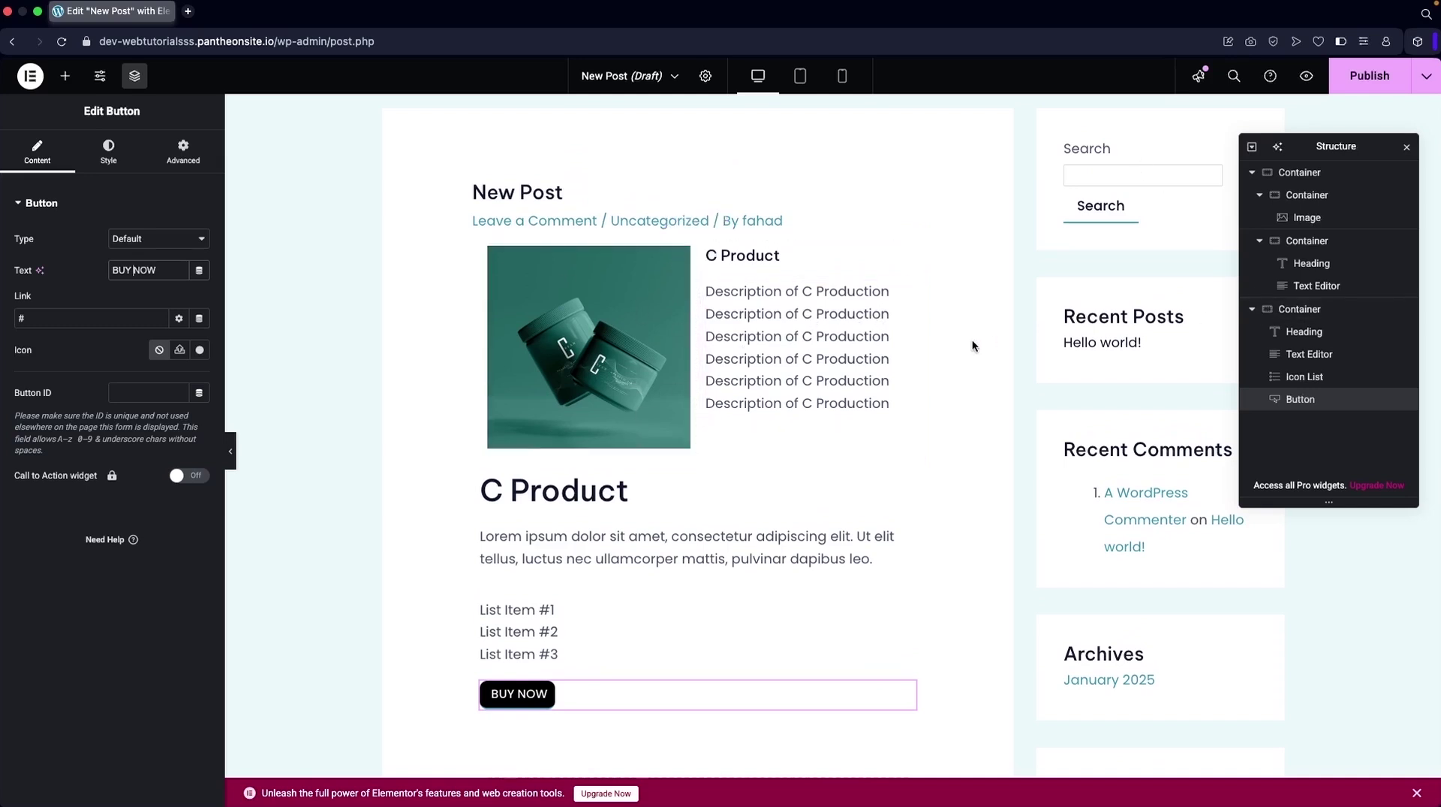
pyautogui.click(885, 345)
pyautogui.click(705, 252)
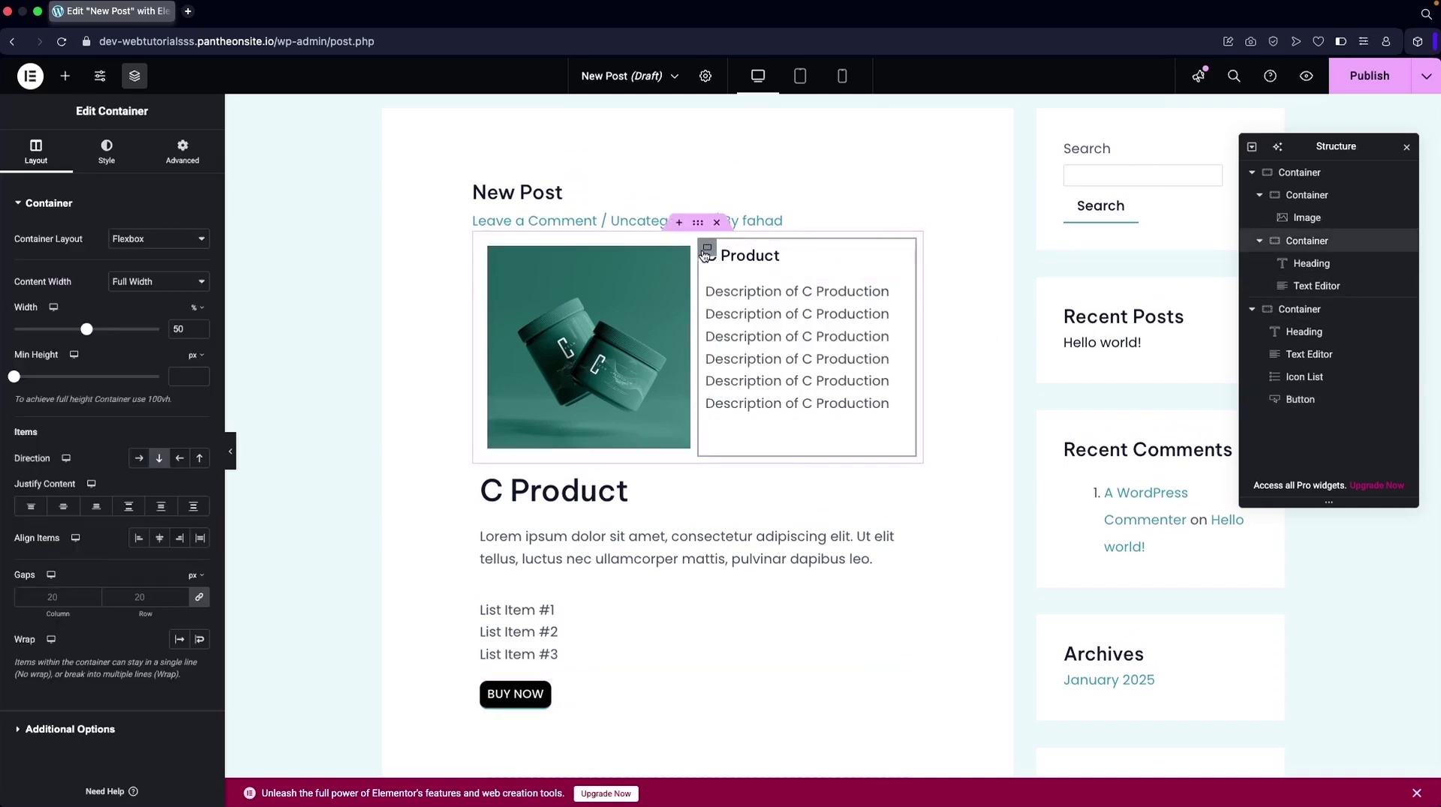
pyautogui.click(106, 150)
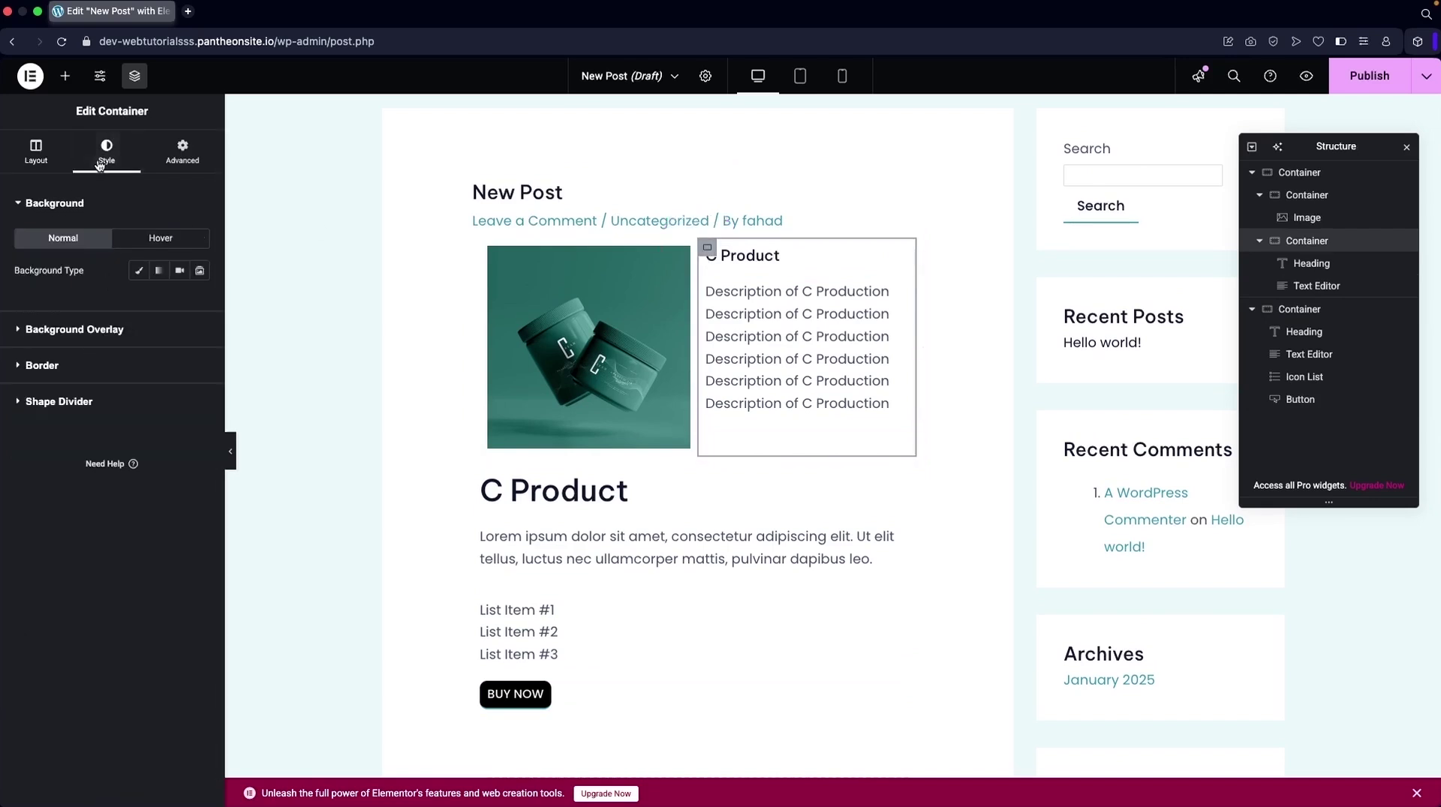
pyautogui.click(138, 270)
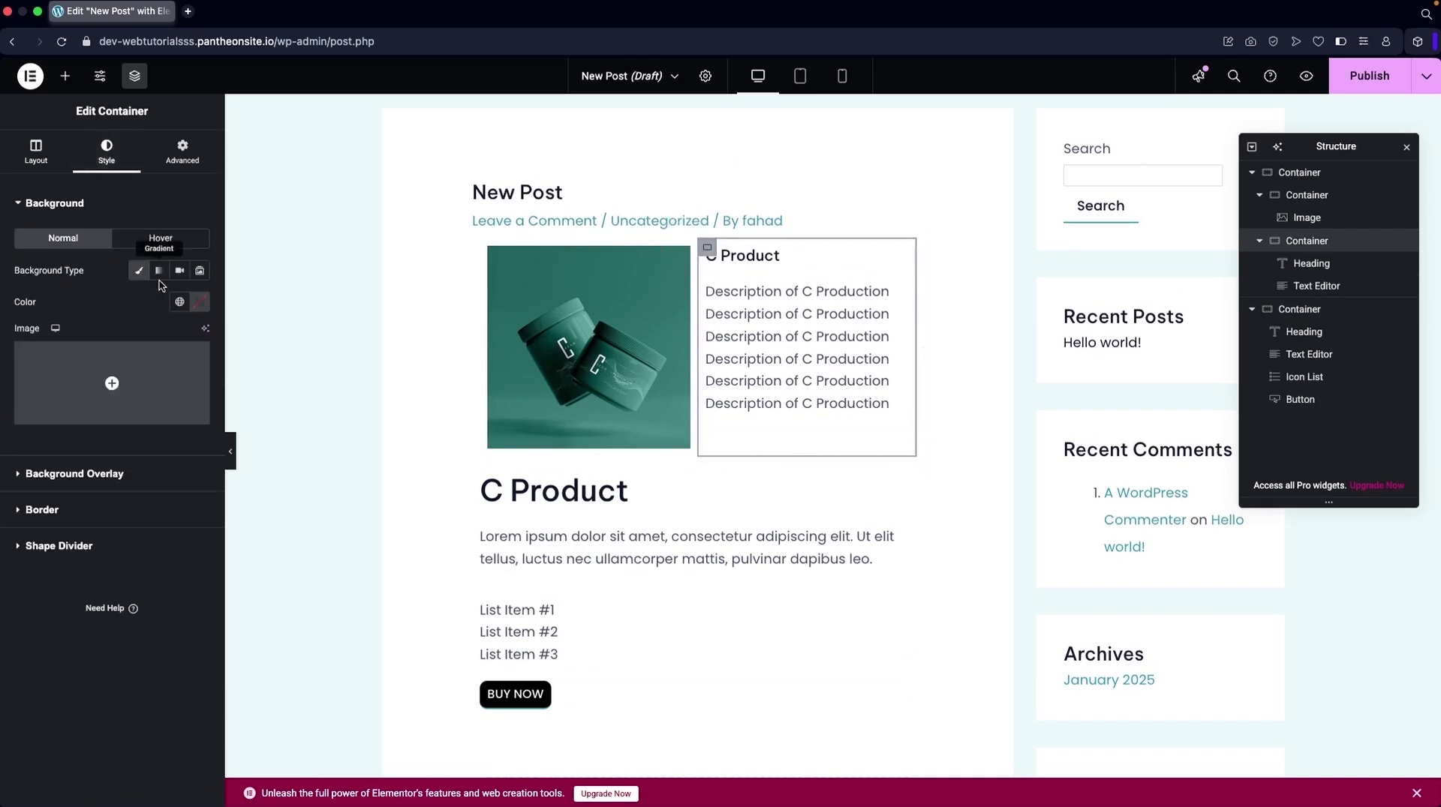
pyautogui.click(201, 302)
pyautogui.moveTo(130, 390); pyautogui.dragTo(114, 475)
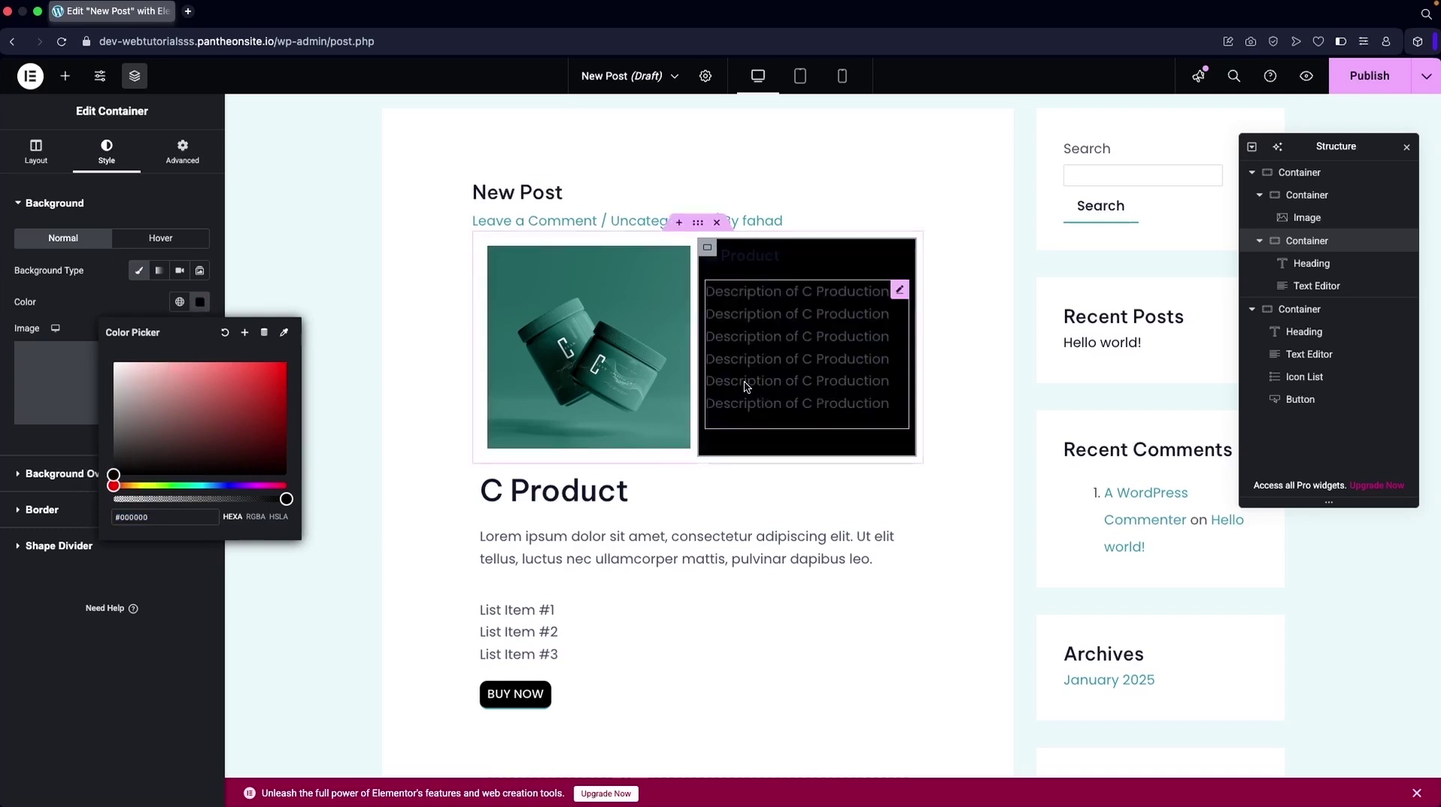
# - Set the text color of the description in the black container to a light, near-white shade
pyautogui.click(826, 365)
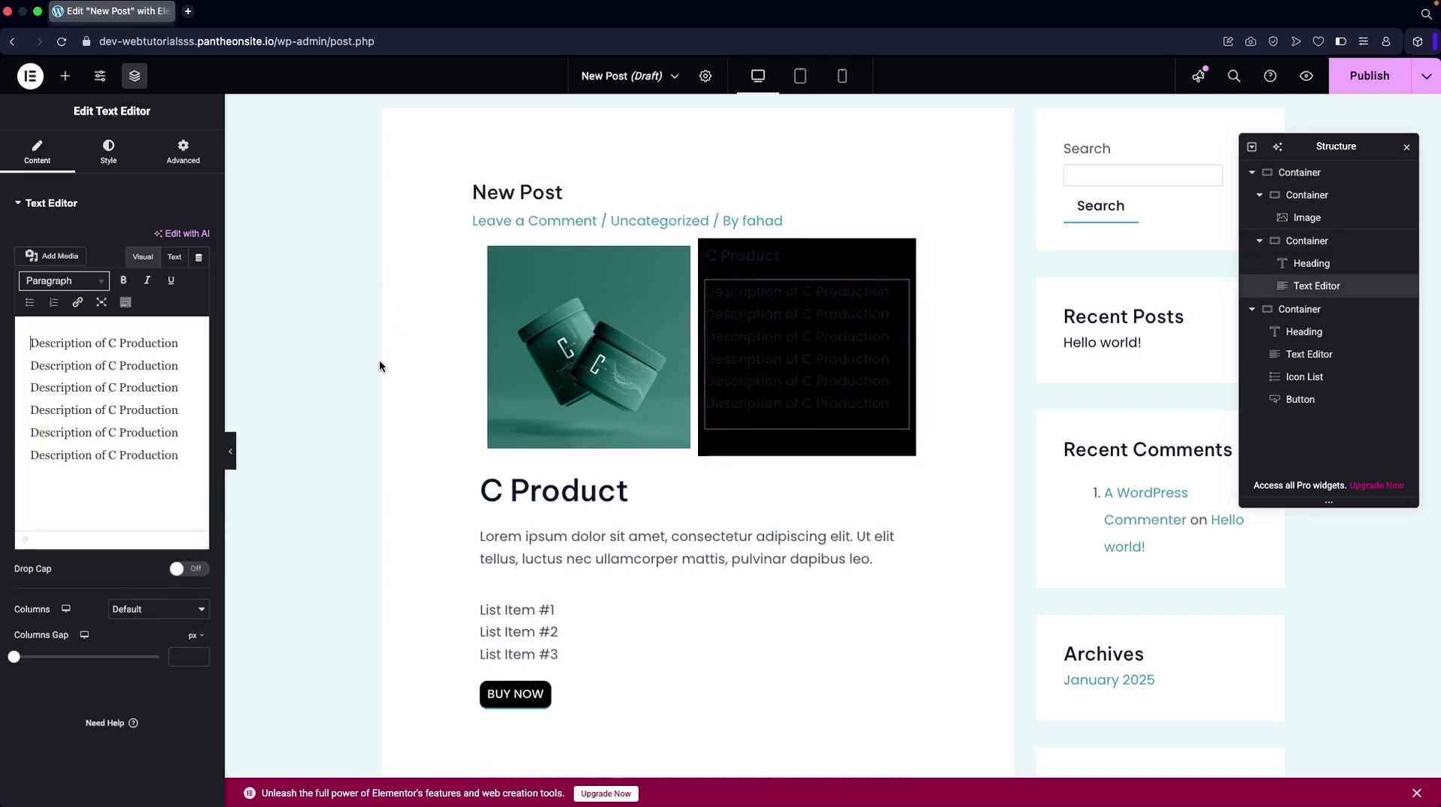
pyautogui.click(109, 152)
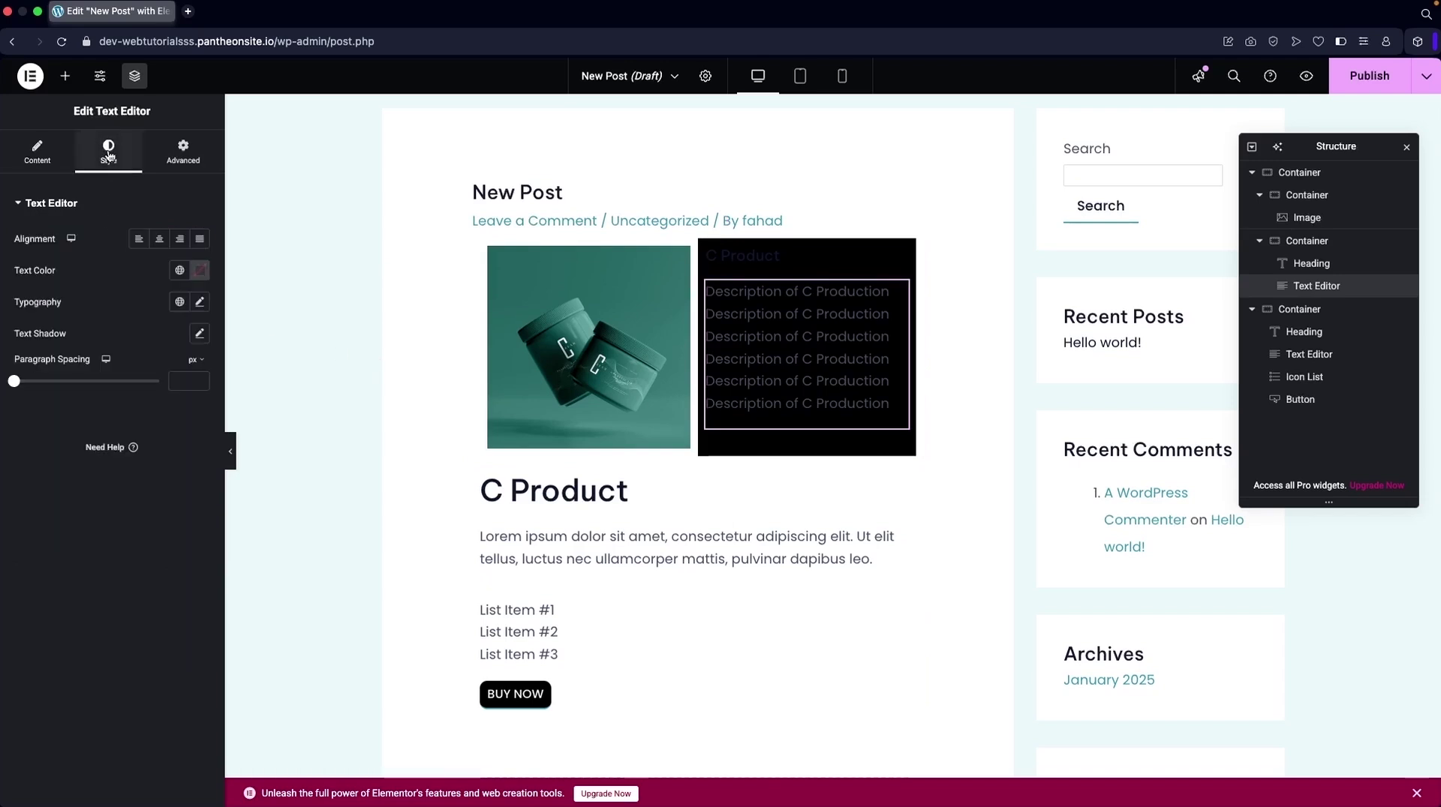
pyautogui.click(200, 270)
pyautogui.moveTo(211, 344); pyautogui.dragTo(81, 362)
# - Set the text color of the "C Product" heading in the black container to white, #FFFFFF
pyautogui.click(733, 257)
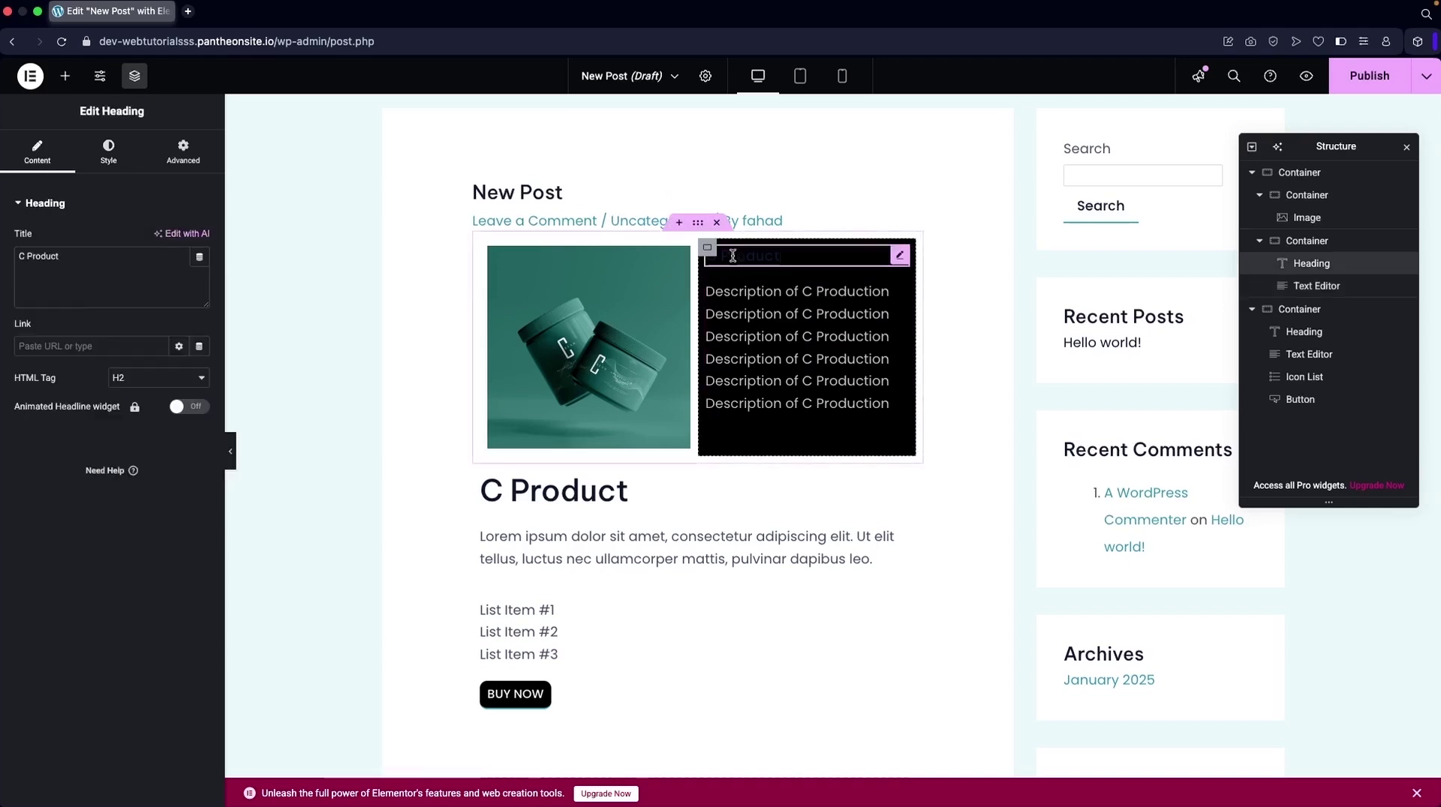
pyautogui.click(117, 167)
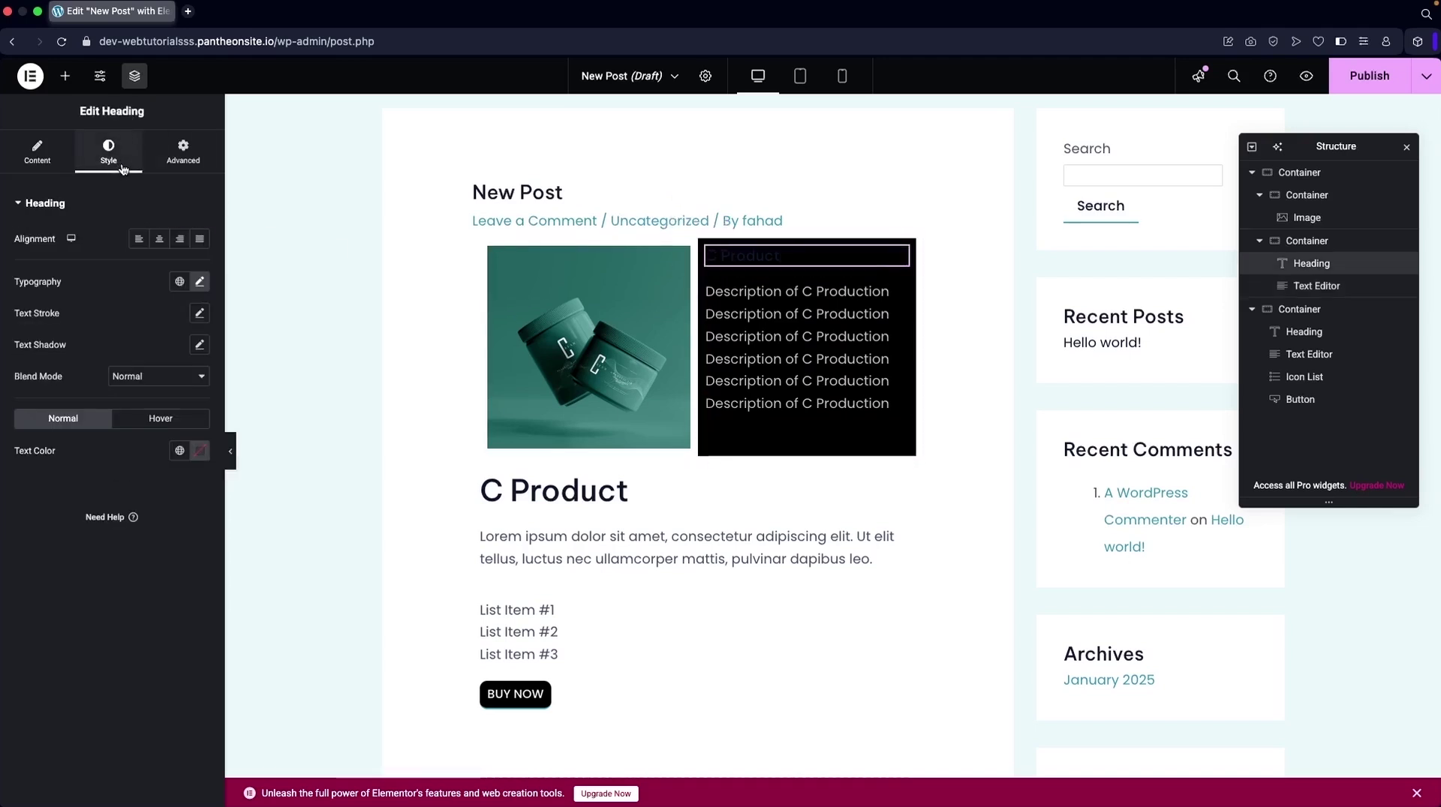
pyautogui.click(200, 450)
pyautogui.moveTo(198, 622); pyautogui.dragTo(46, 325)
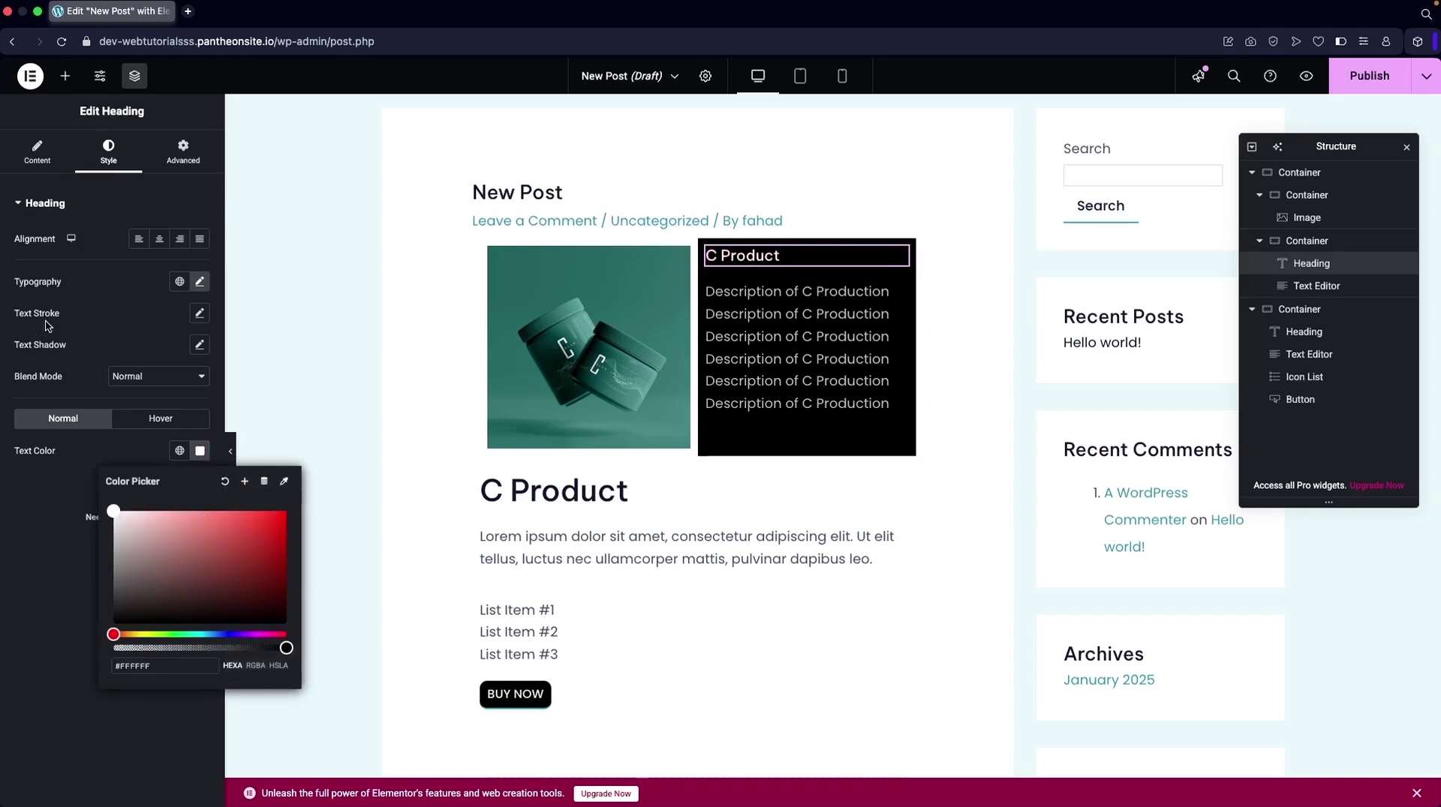
pyautogui.click(102, 300)
# - Set the font weight of the "C Product" heading in the black container to 900 (Black)
pyautogui.click(199, 282)
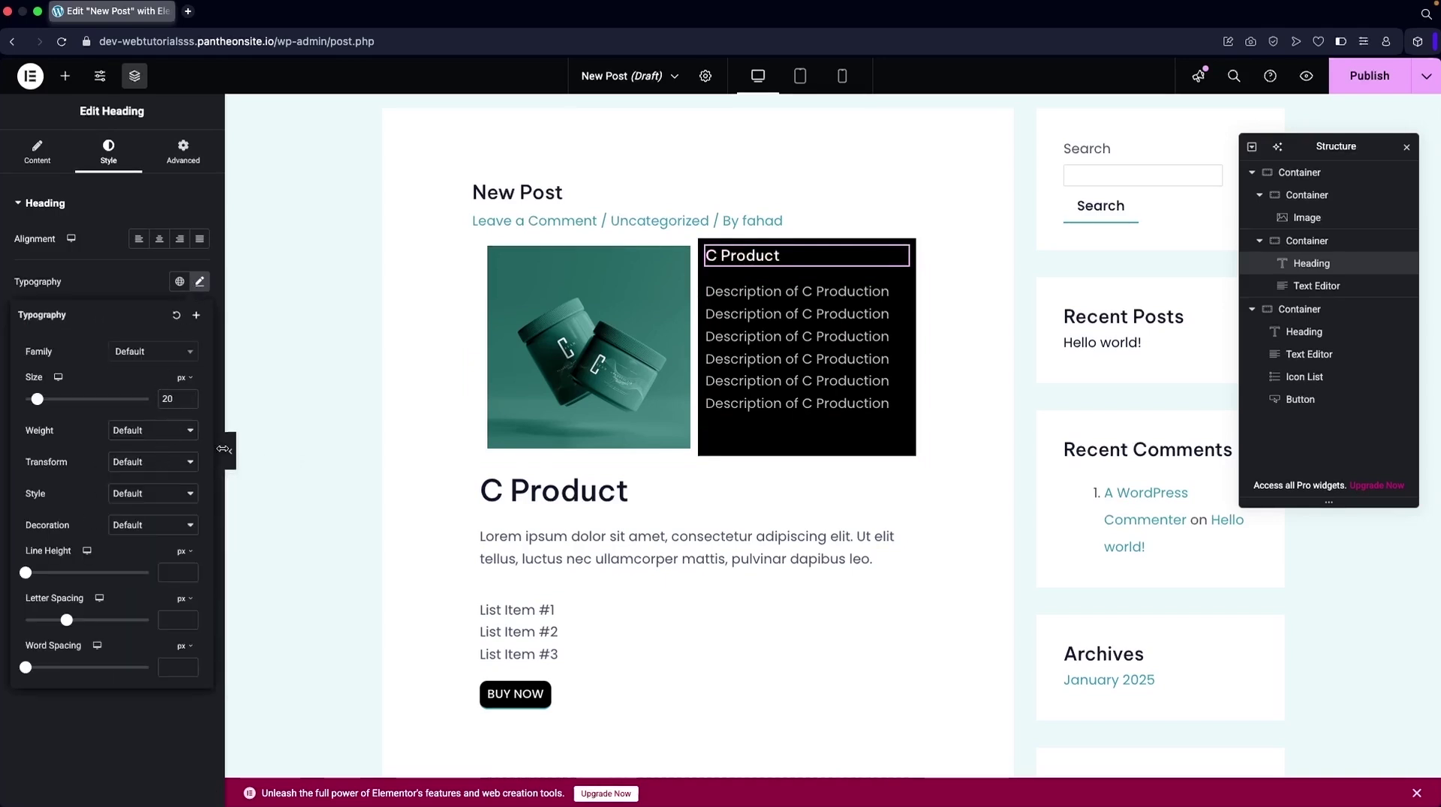
pyautogui.click(178, 433)
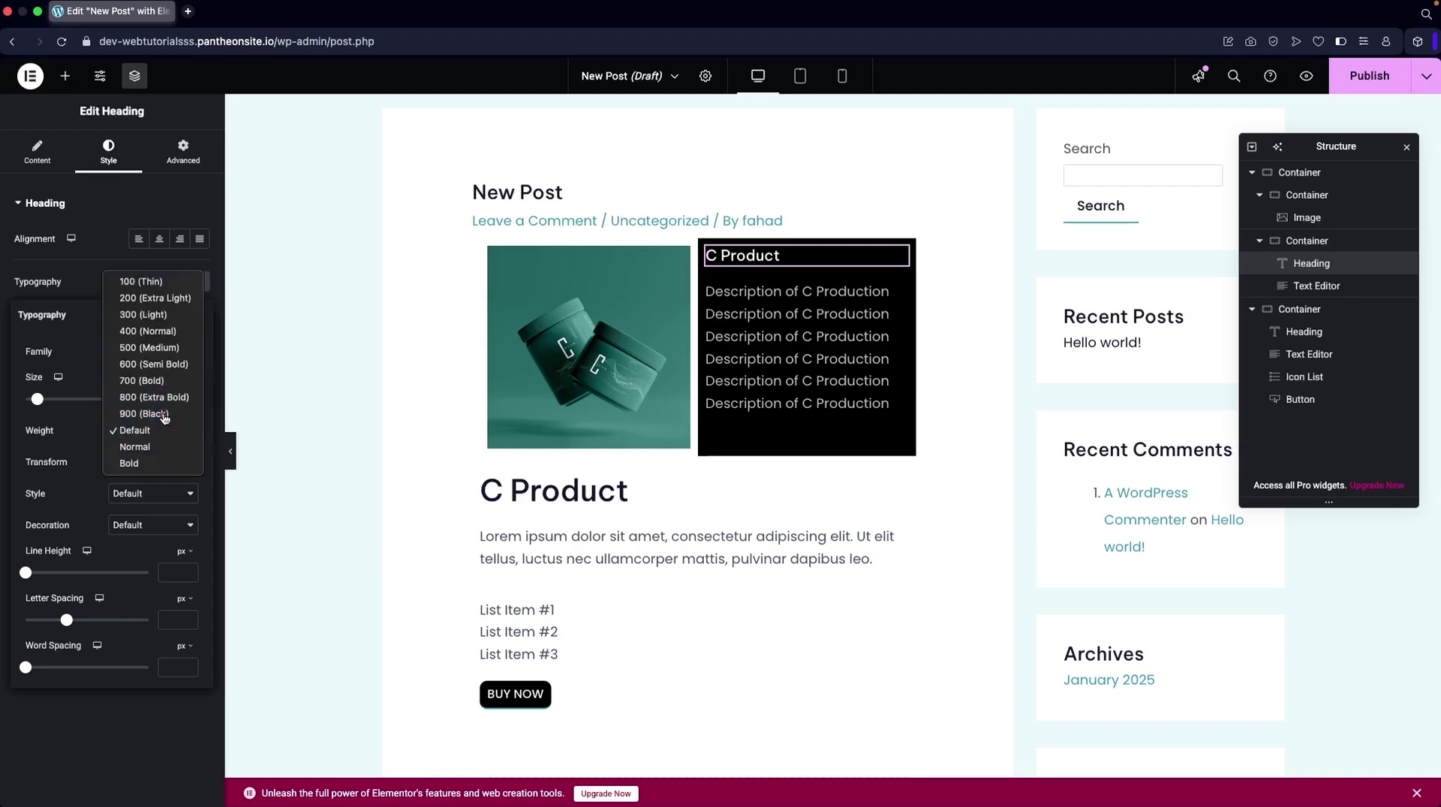
pyautogui.click(165, 414)
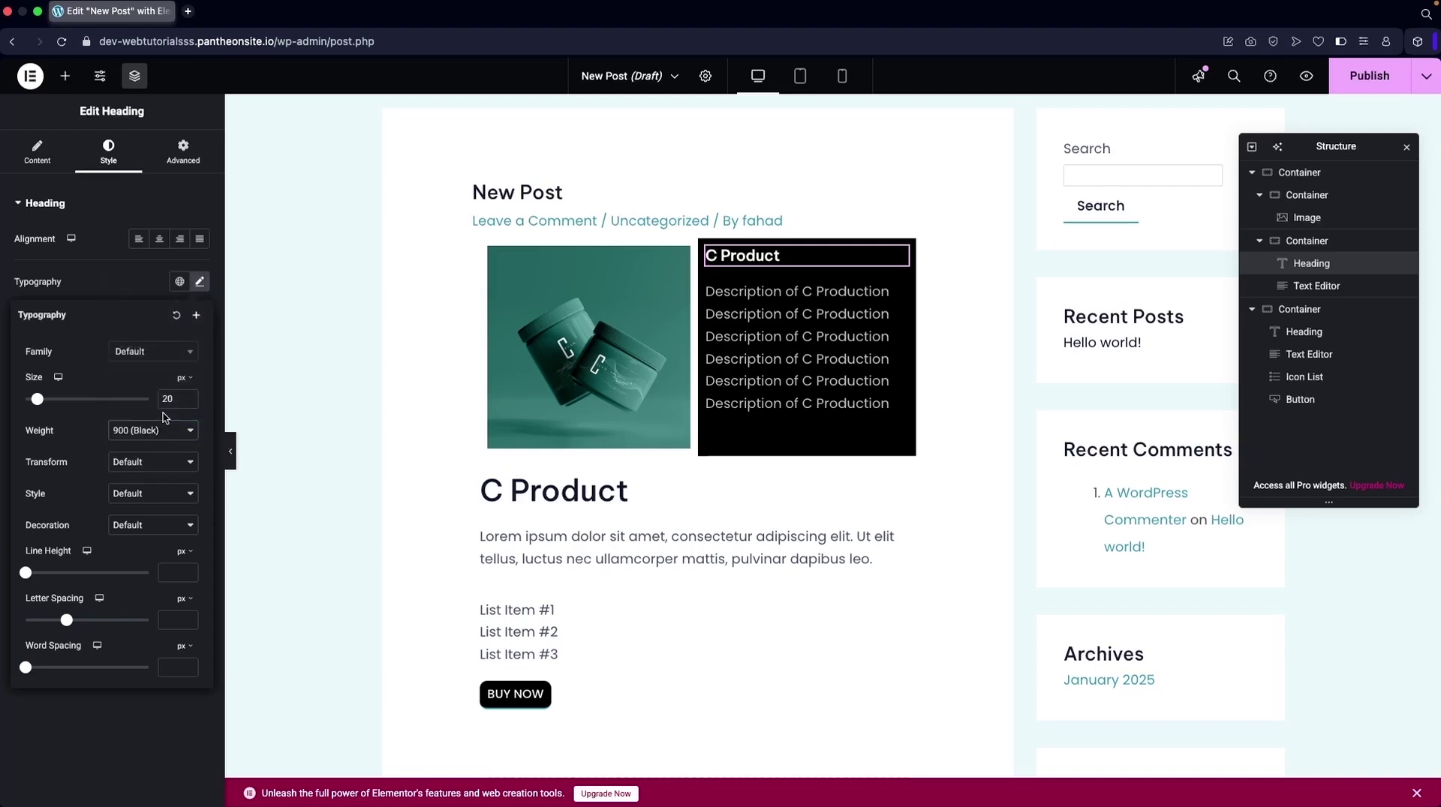
# - Set the jars image's opacity to 1 and add a box shadow with the default settings
pyautogui.click(533, 326)
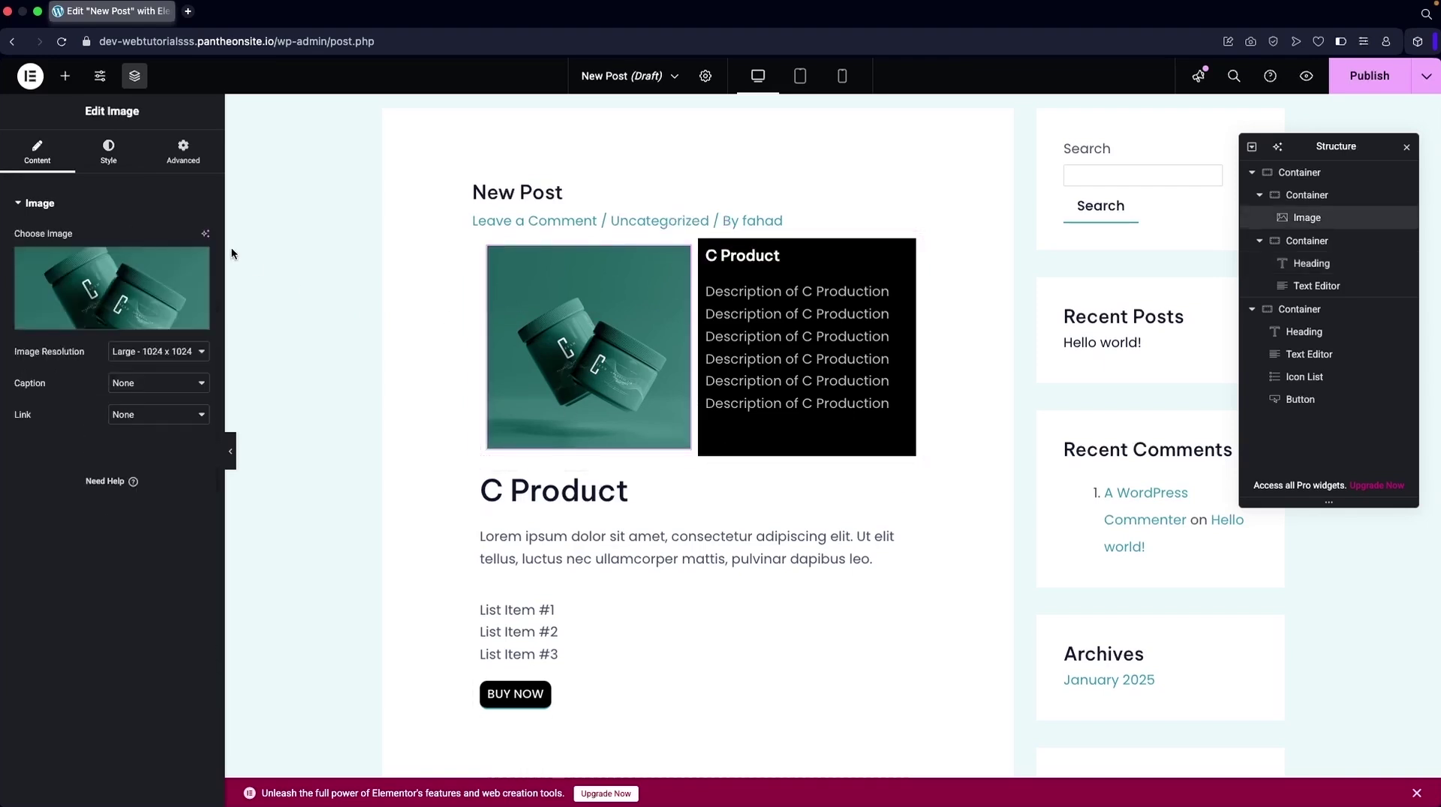
pyautogui.click(106, 153)
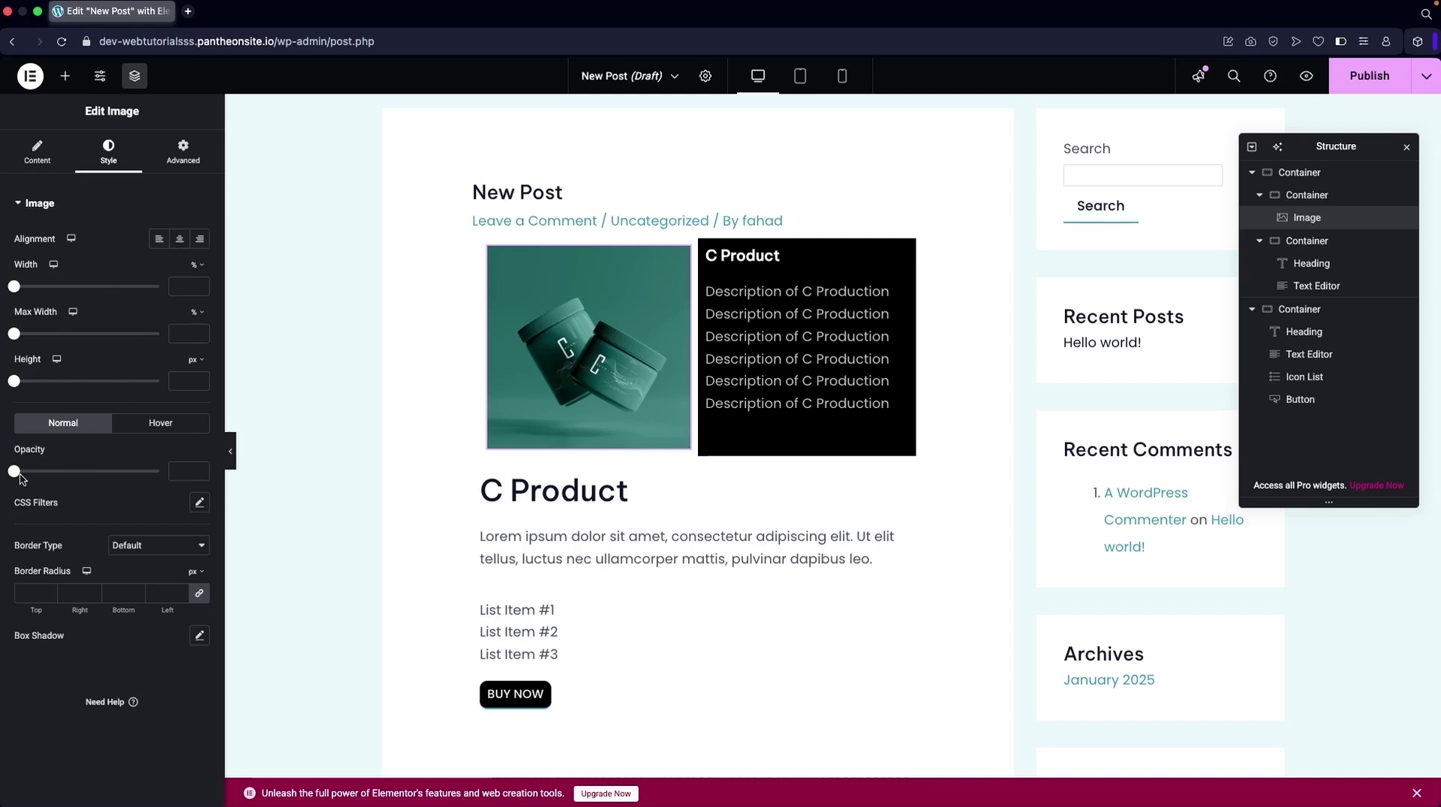
pyautogui.moveTo(17, 477); pyautogui.dragTo(159, 478)
pyautogui.click(200, 636)
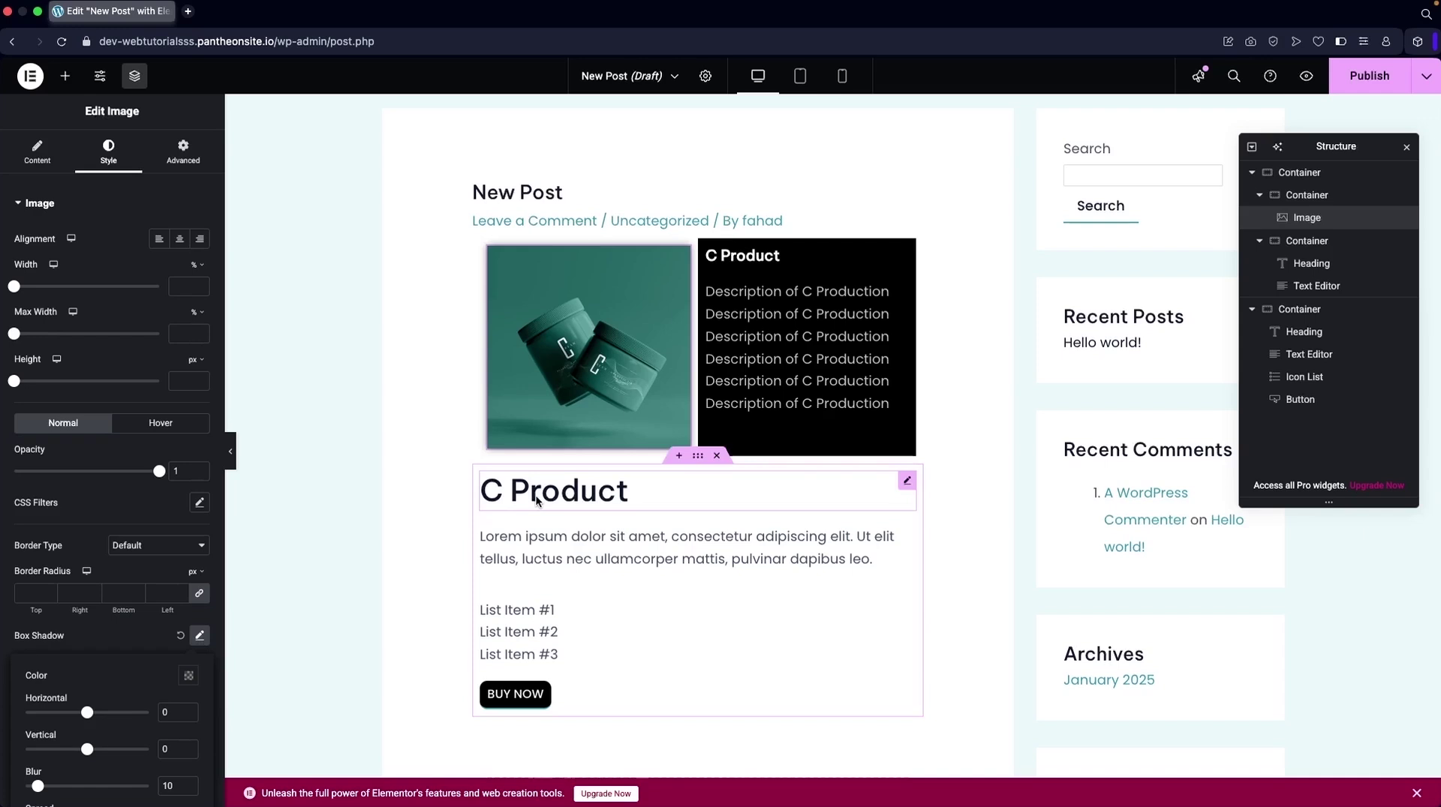
# - Publish the new post and review the live page from top to bottom
pyautogui.click(1370, 74)
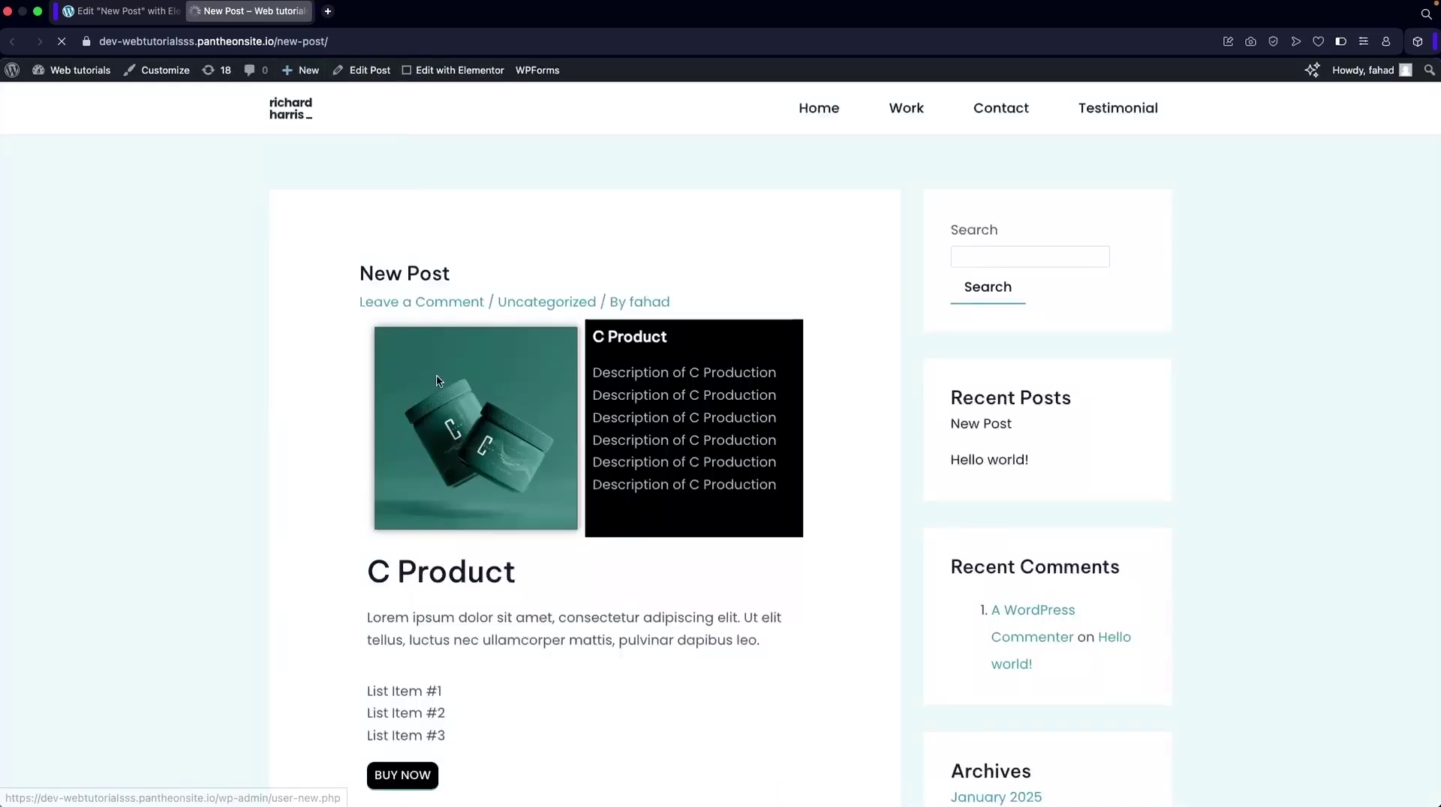
pyautogui.scroll(-4, 508, 454)
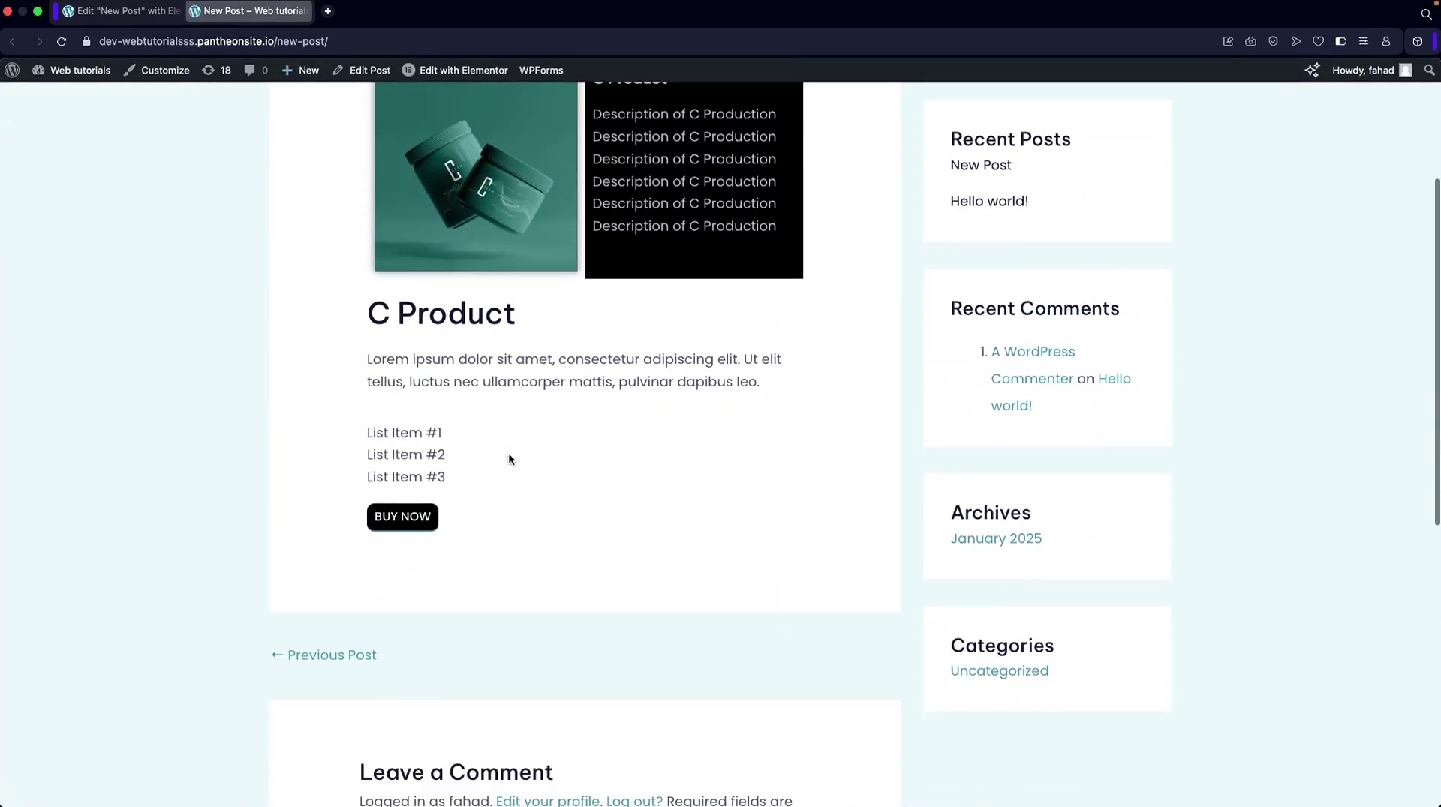
pyautogui.scroll(4, 508, 453)
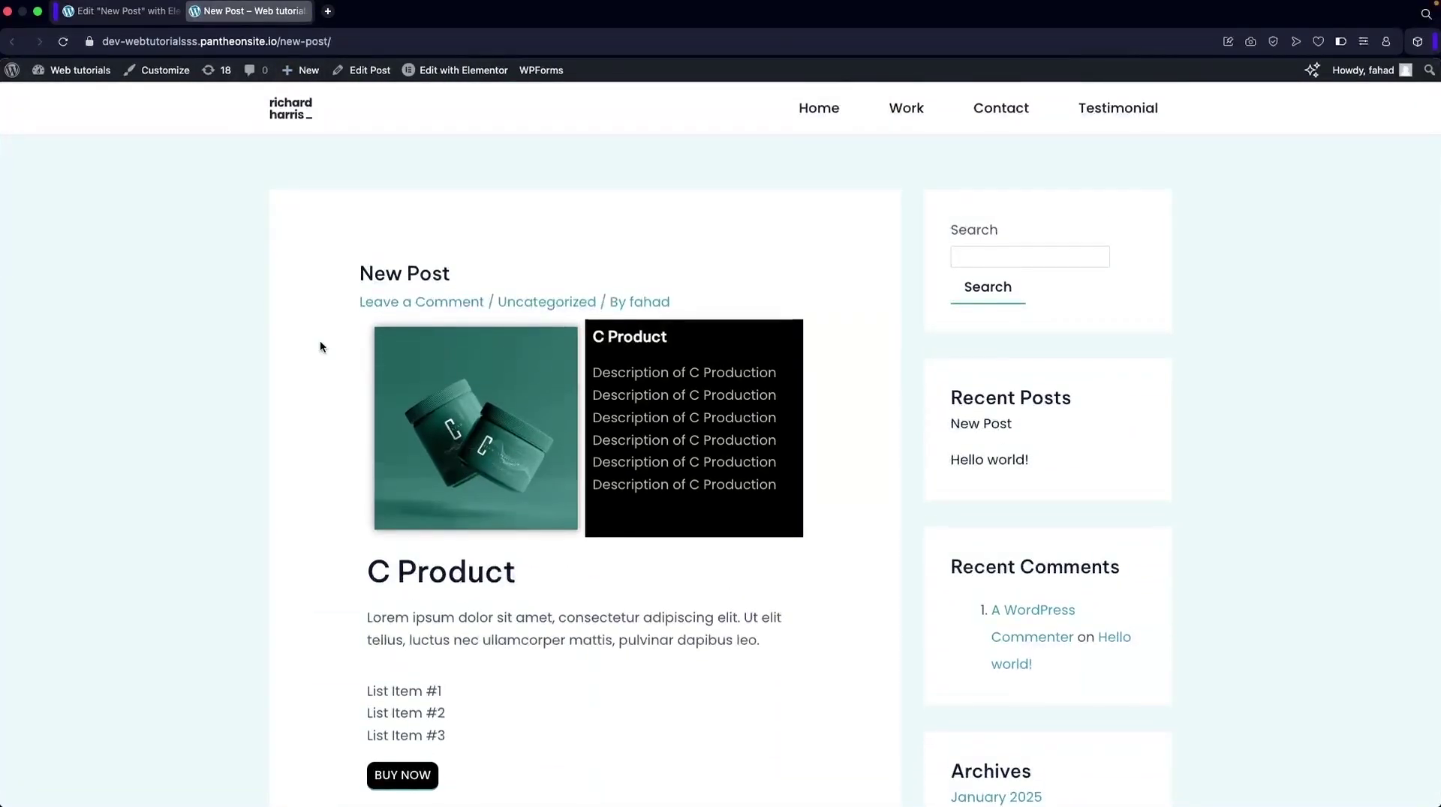